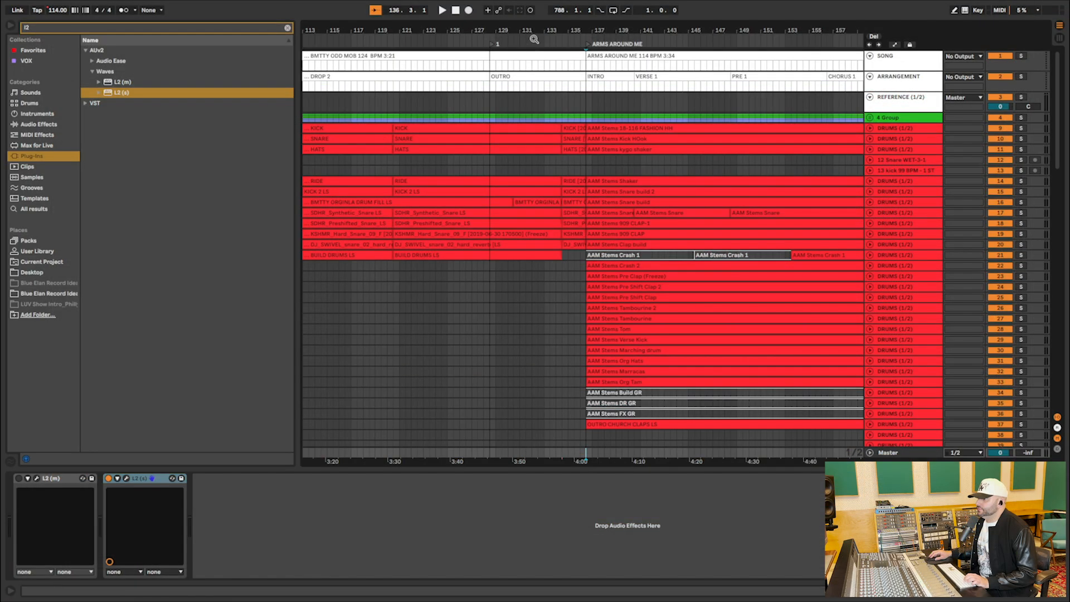
Unfold the Master track and show its Song Tempo automation at the ARMS AROUND ME transition.
drag(534, 39, 534, 20)
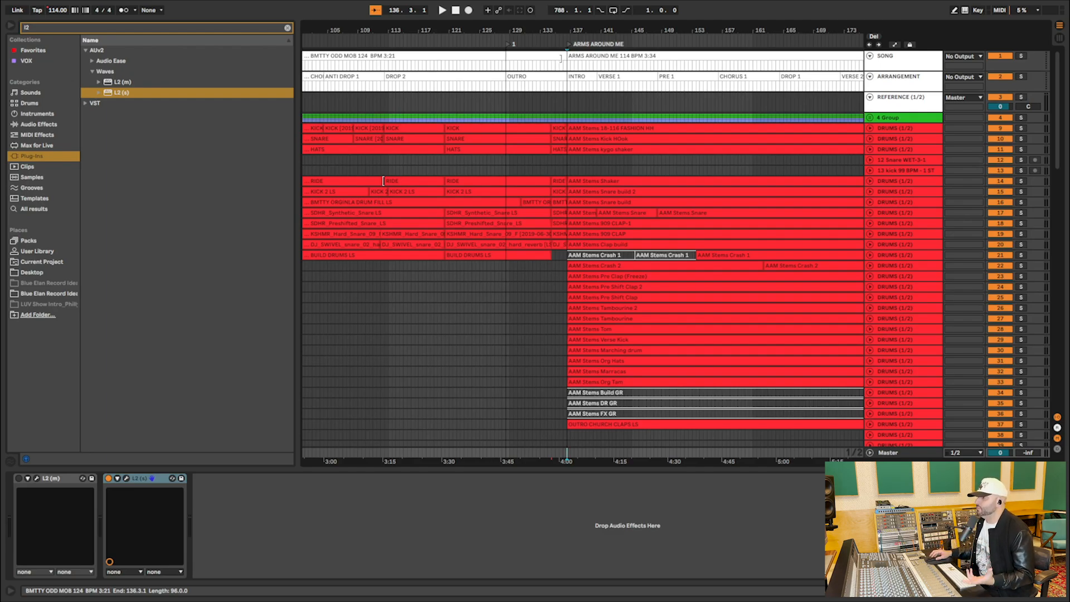
drag(533, 31, 534, 48)
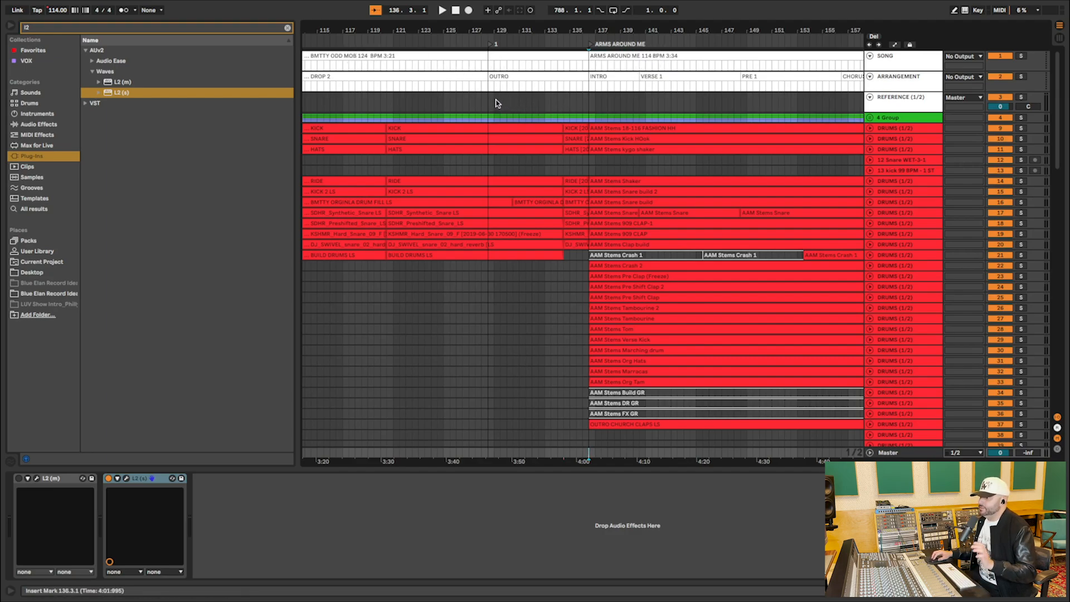
drag(526, 34, 526, 38)
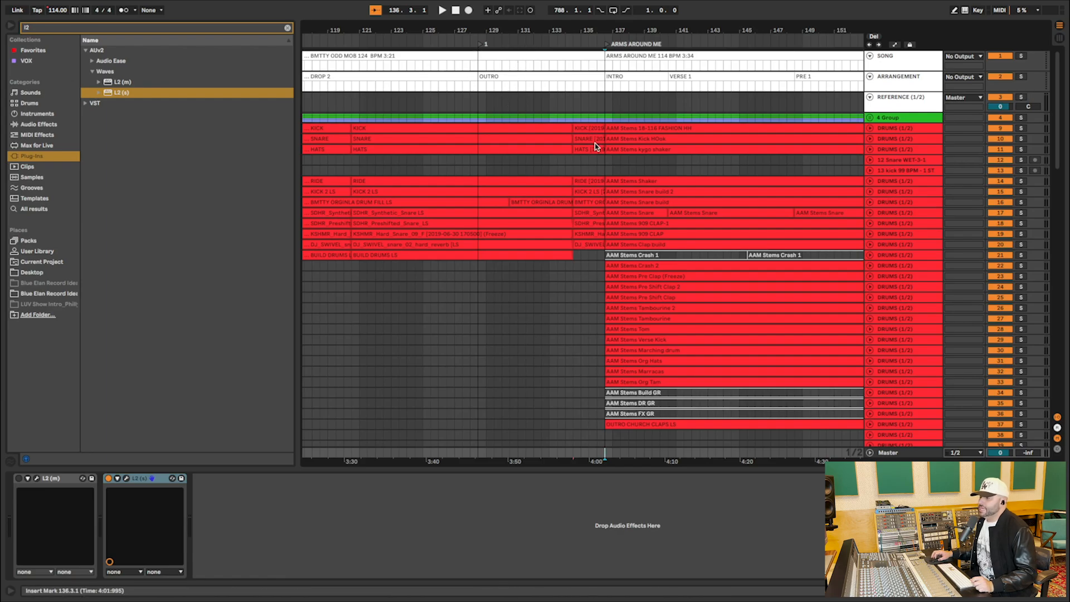
scroll(596, 147, down, 5)
scroll(596, 146, down, 20)
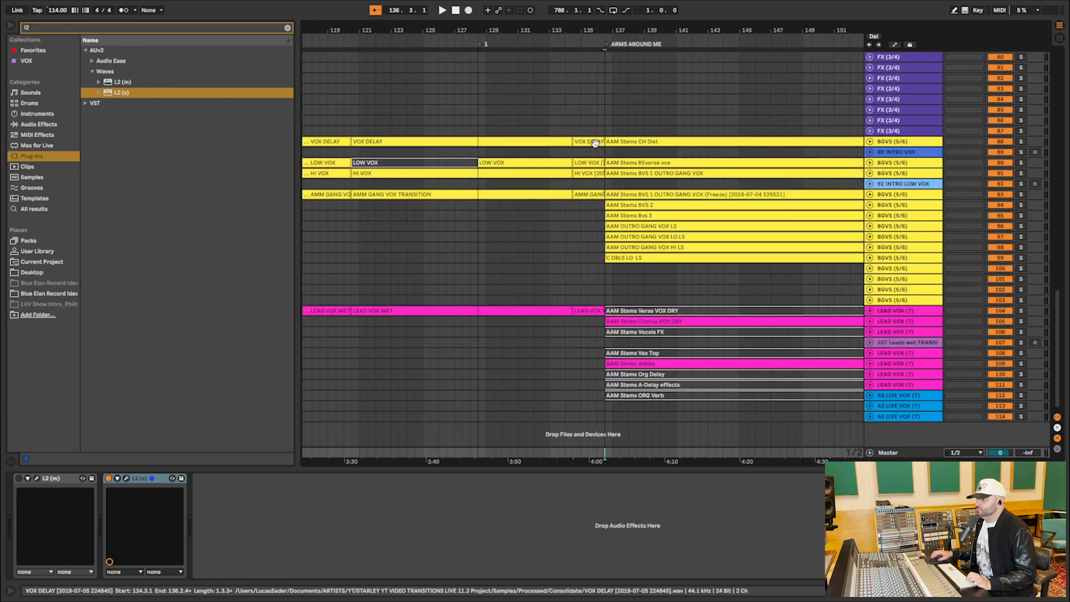
click(870, 454)
key(a)
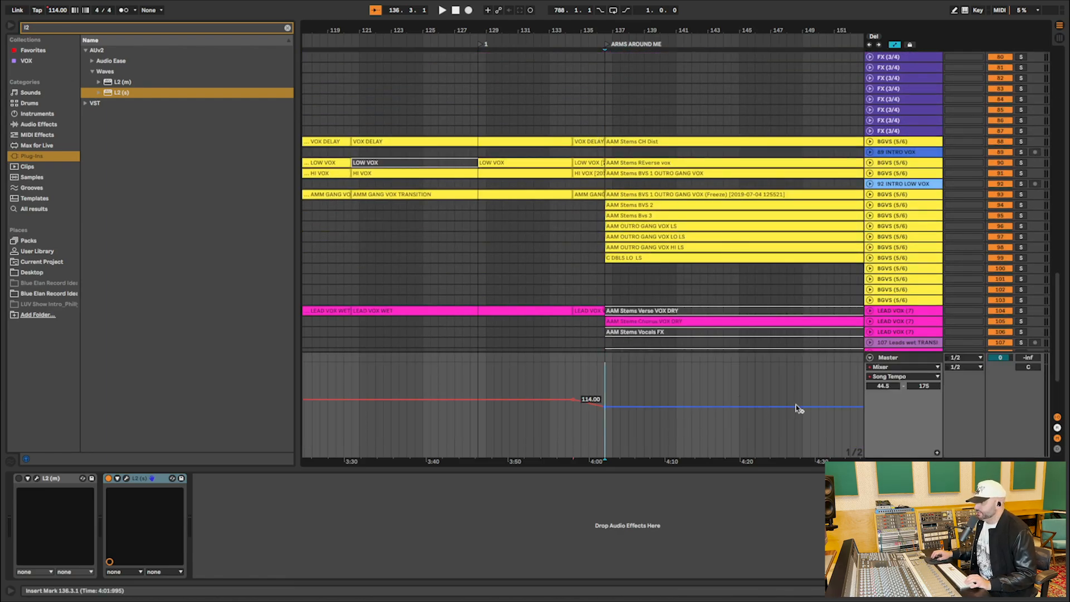
Examine the Song Tempo ramp leading into the ARMS AROUND ME locator.
drag(589, 44, 588, 89)
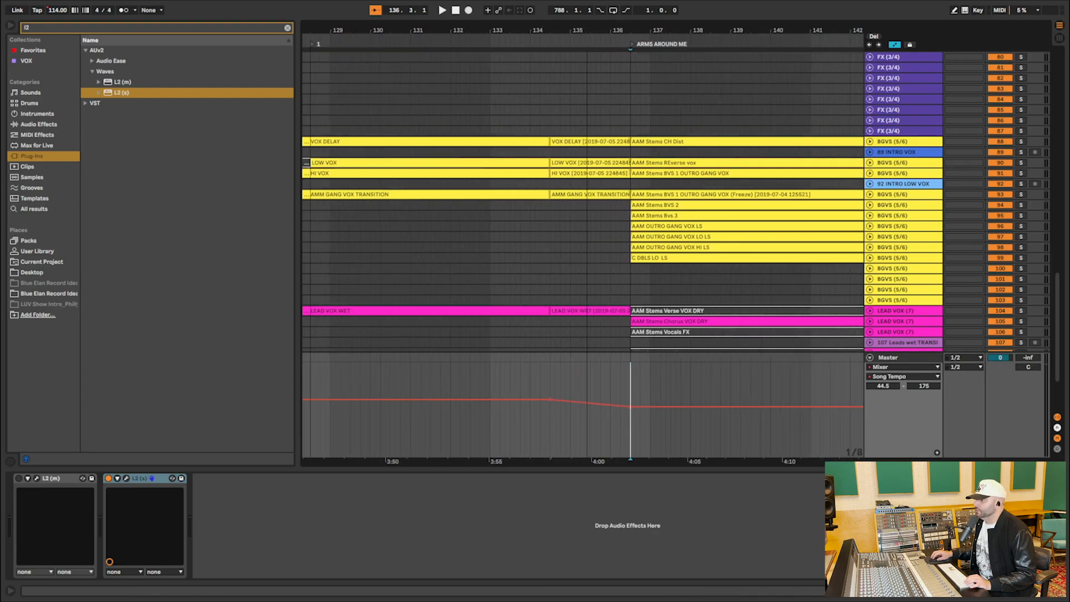
click(530, 375)
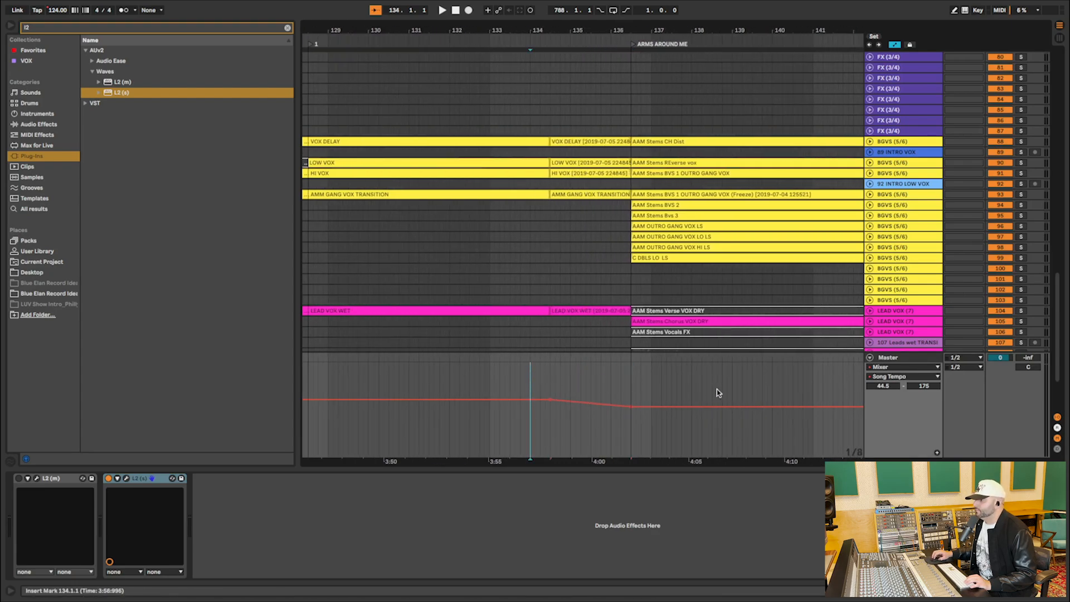
drag(554, 384, 632, 387)
shift+click(551, 383)
Play the arrangement from locator 1 at 128.3.1 through the transition into ARMS AROUND ME.
scroll(572, 315, left, 1)
scroll(570, 315, left, 3)
scroll(571, 315, up, 2)
click(413, 114)
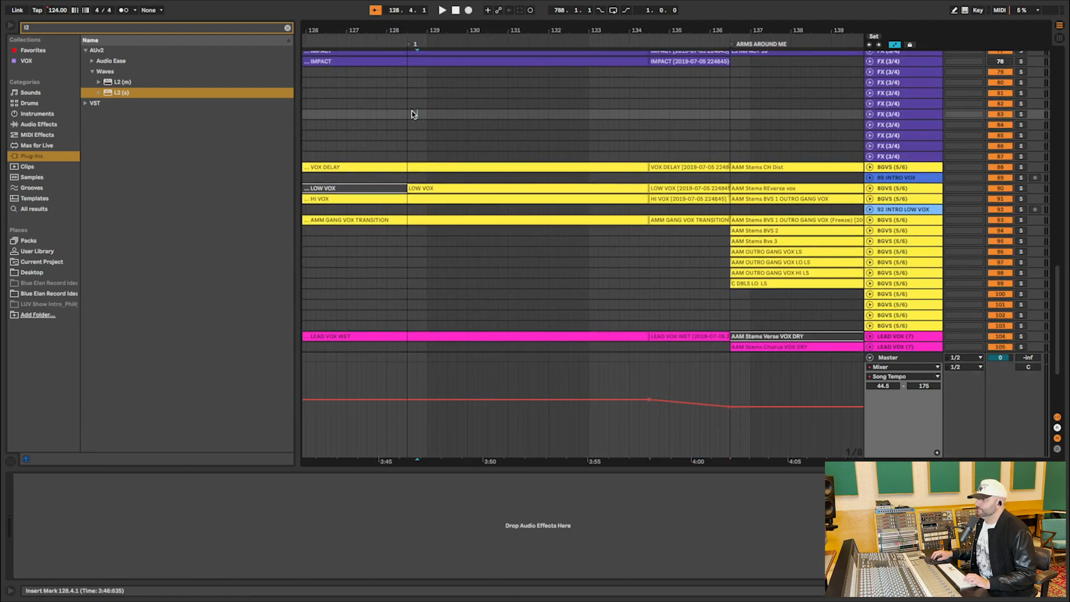
click(410, 123)
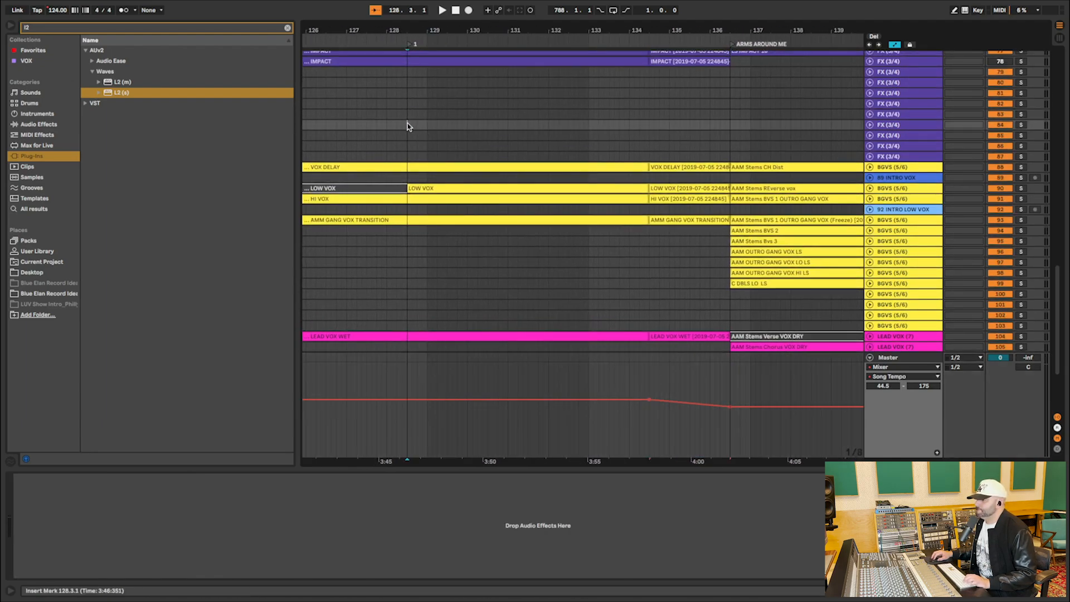
key(space)
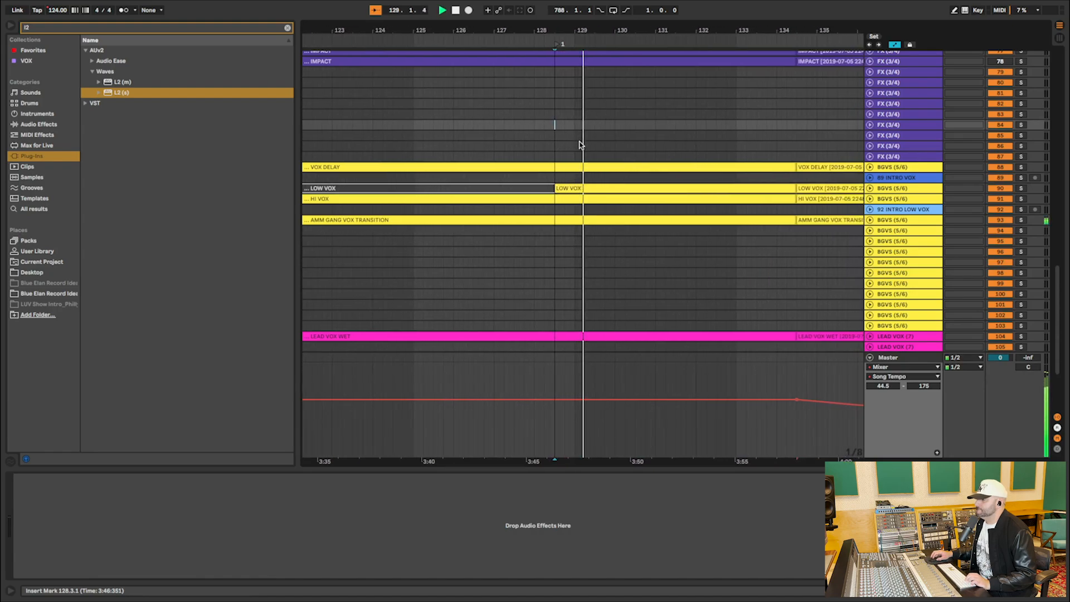
scroll(580, 145, left, 2)
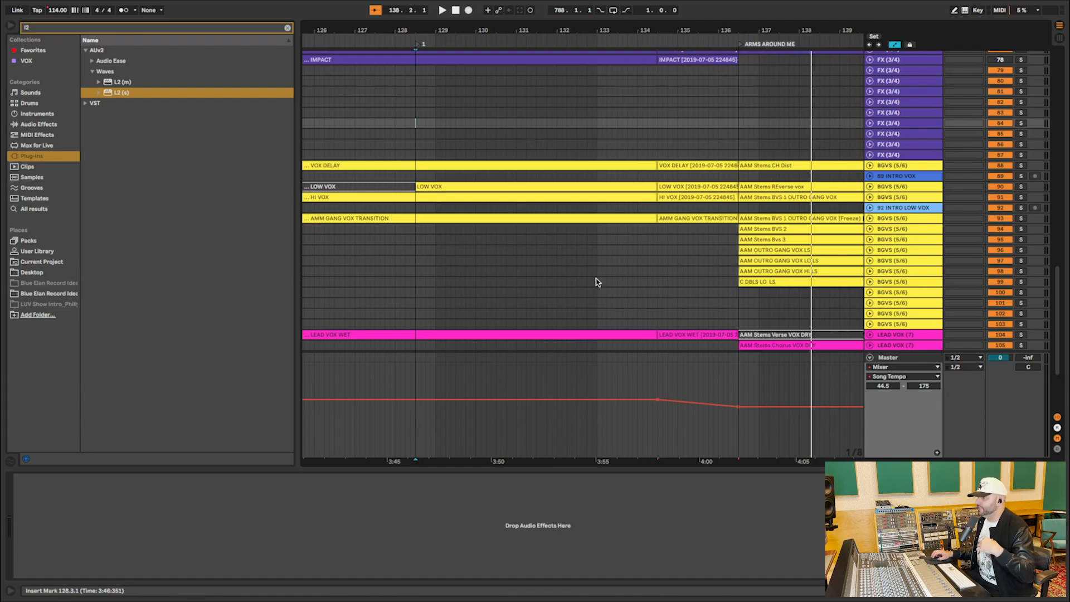
Place the insert marker at 134.3.1, where the tempo ramp begins, and review the surrounding vocal clips.
click(658, 249)
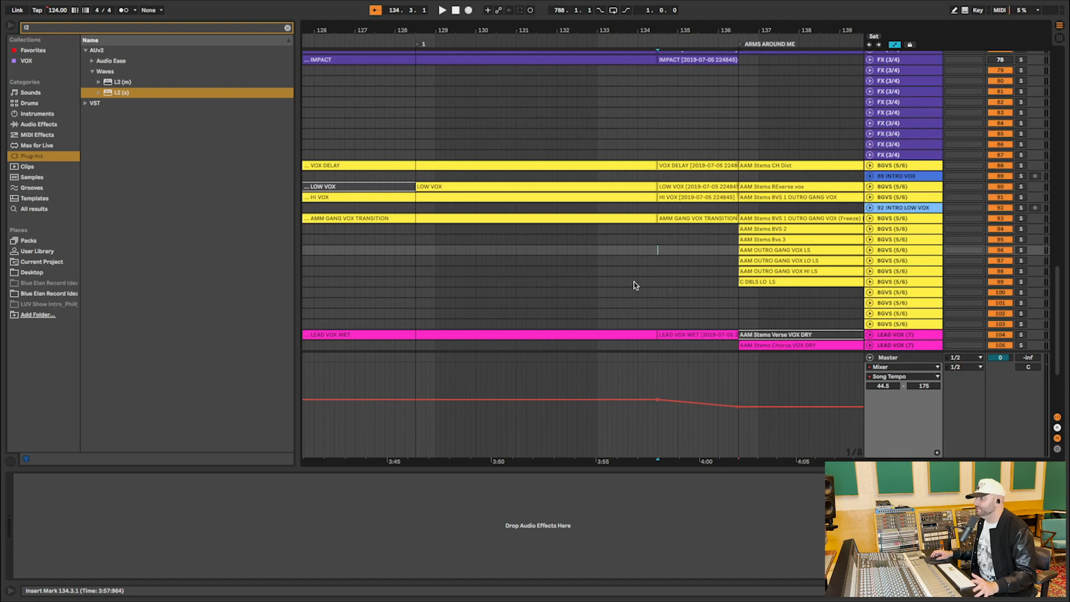
drag(523, 32, 523, 19)
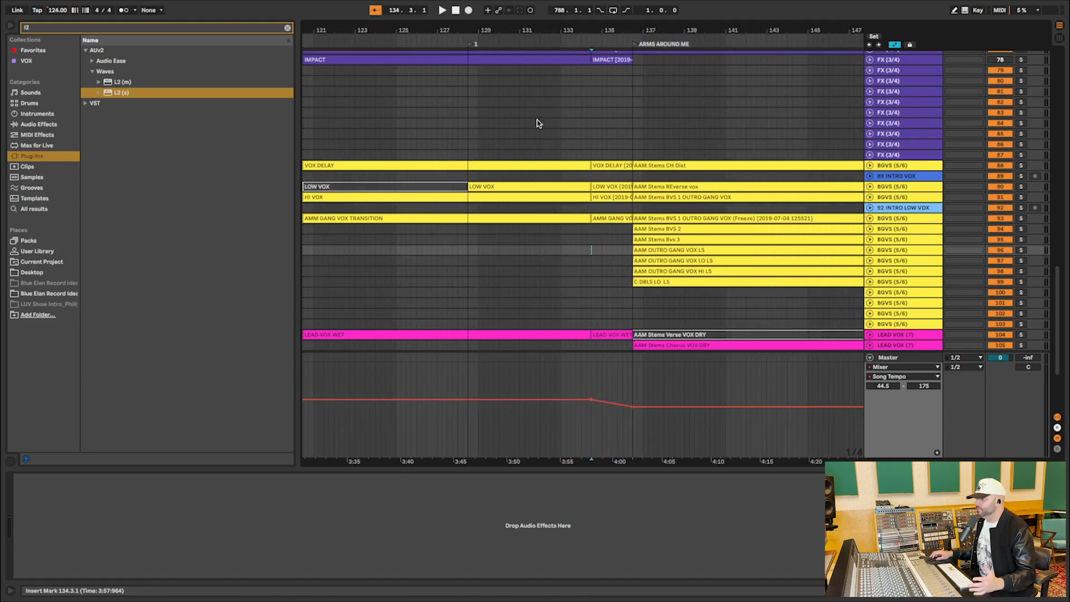
scroll(545, 182, right, 4)
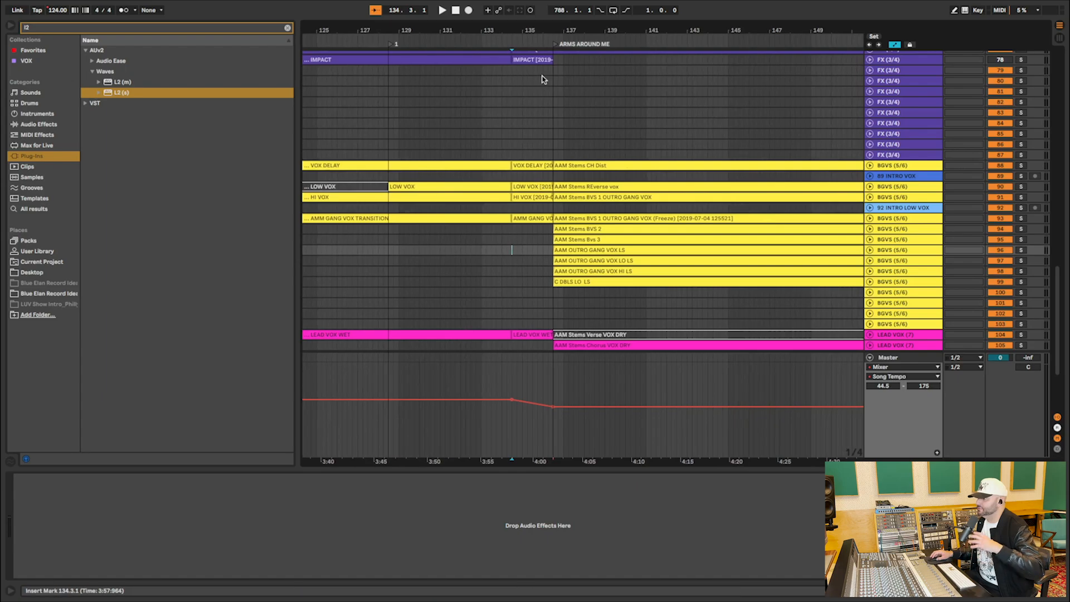
drag(521, 36, 521, 15)
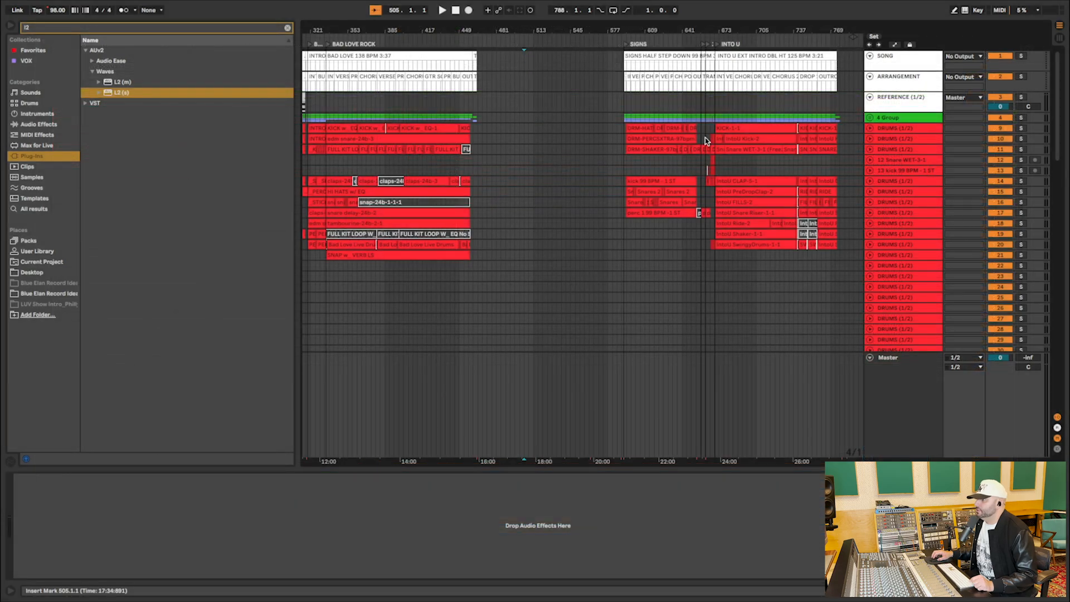
Select the SIGNS HALF STEP DOWN clip on the SONG track and inspect the transition section before INTO U.
drag(739, 34, 738, 83)
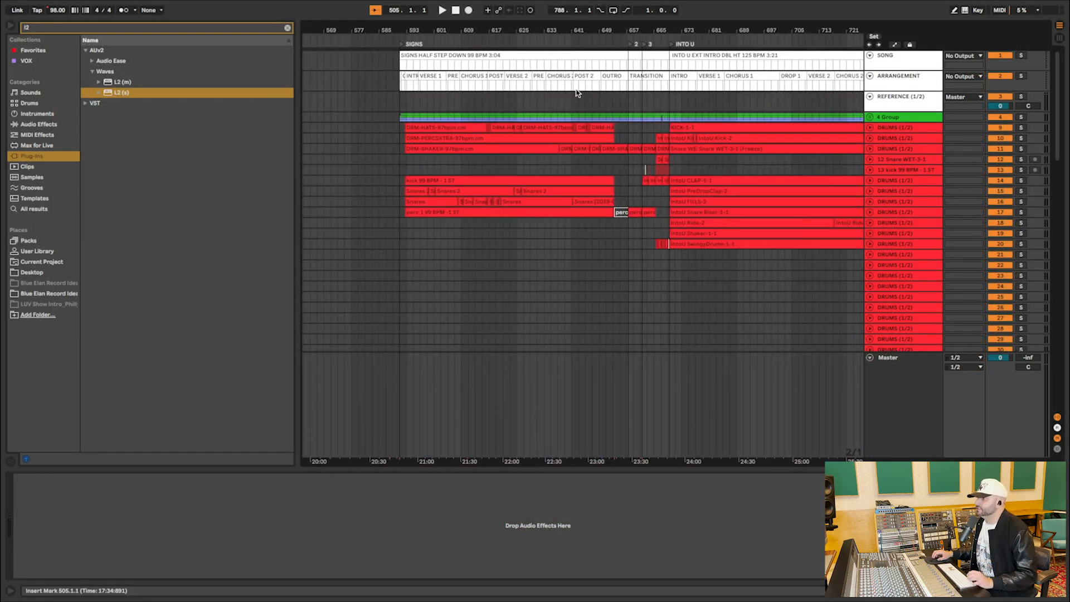
click(440, 54)
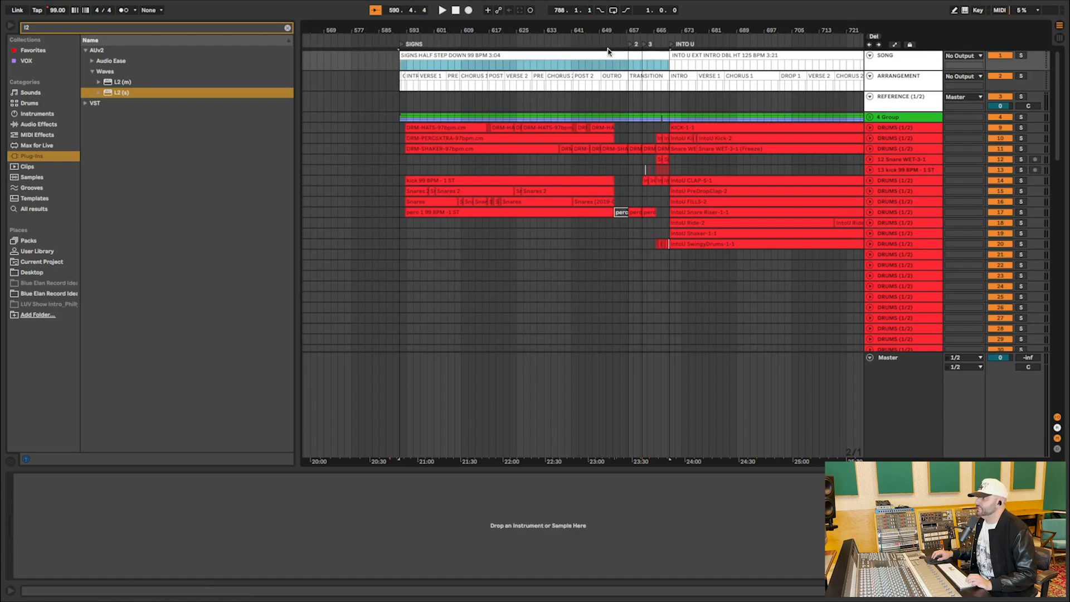
scroll(669, 32, up, 3)
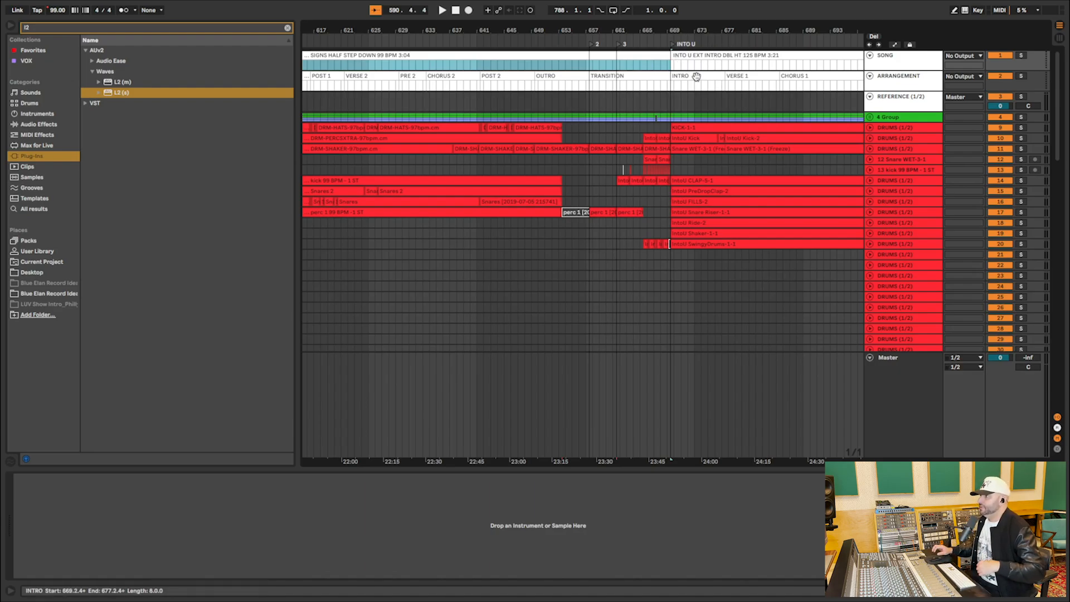
drag(679, 36, 670, 42)
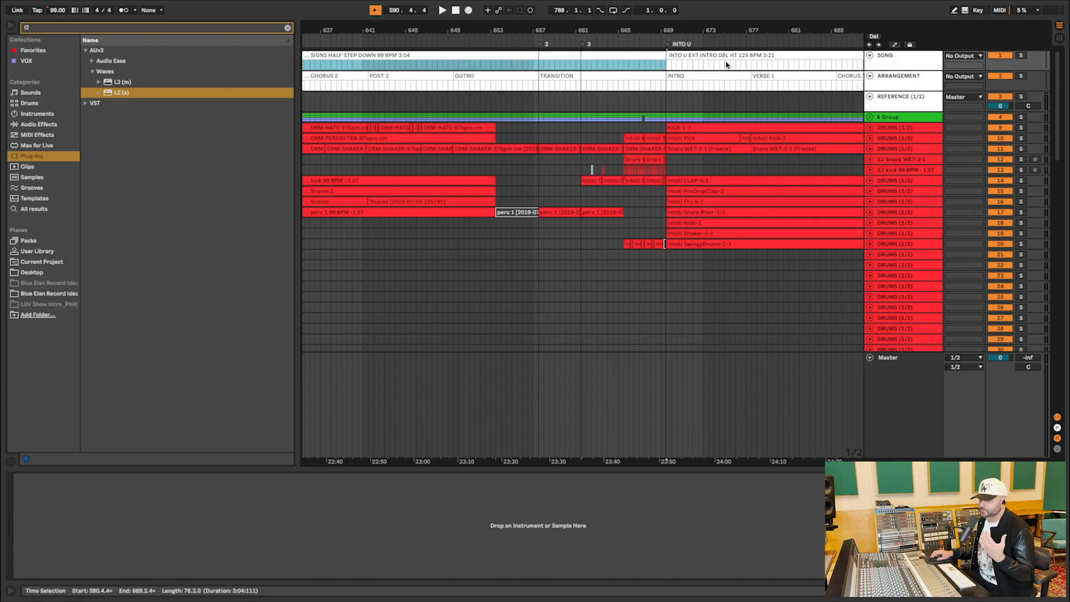
drag(535, 31, 535, 45)
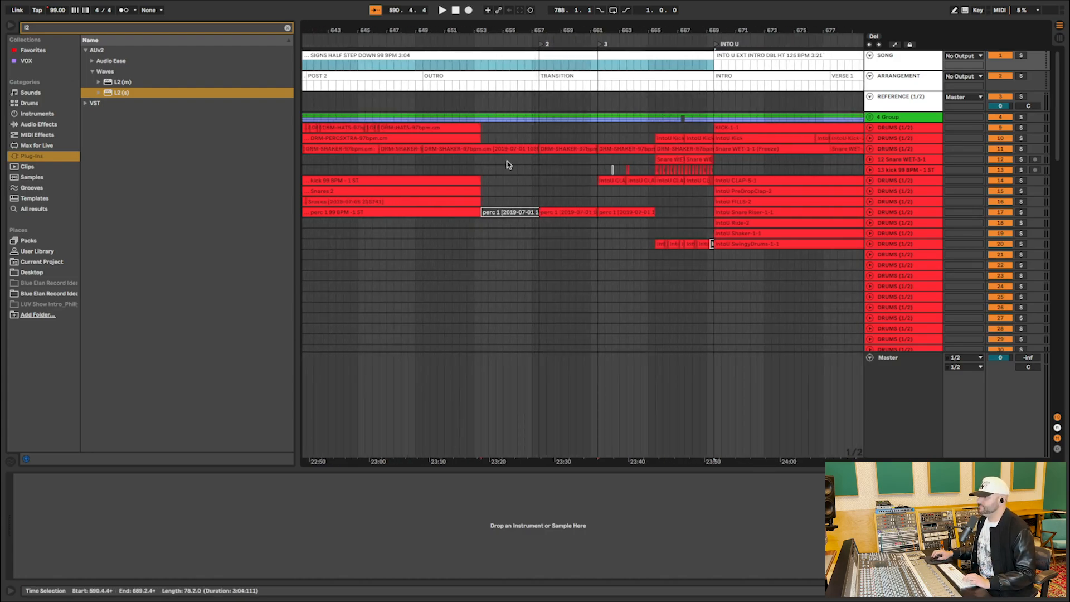
Play the arrangement from 649.1.1, in the SIGNS outro, to hear the transition towards INTO U.
scroll(546, 164, down, 5)
scroll(546, 163, left, 2)
scroll(545, 163, down, 8)
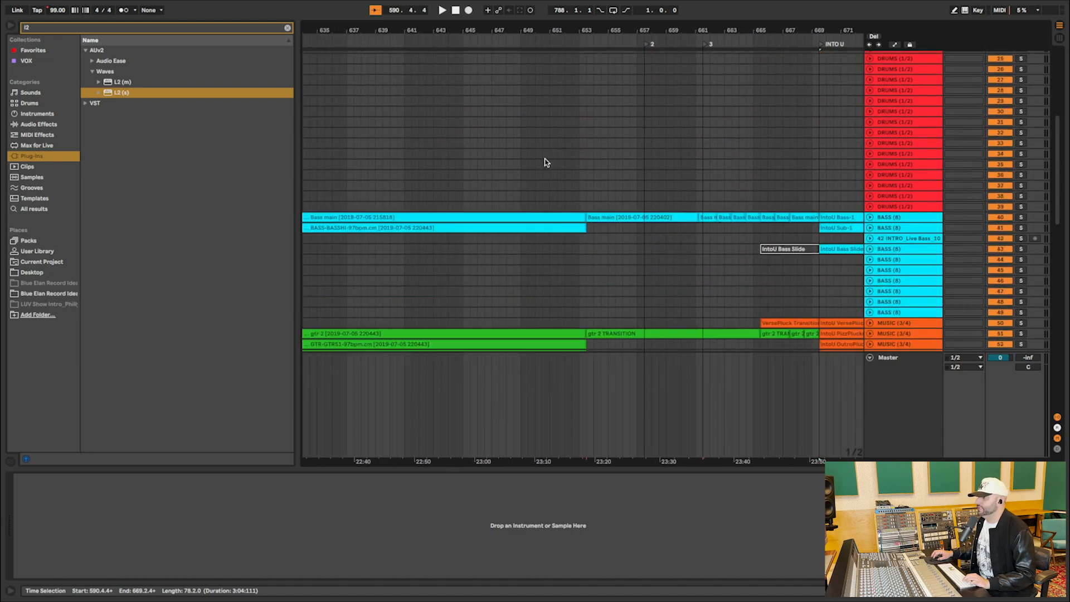
scroll(535, 147, left, 1)
click(523, 134)
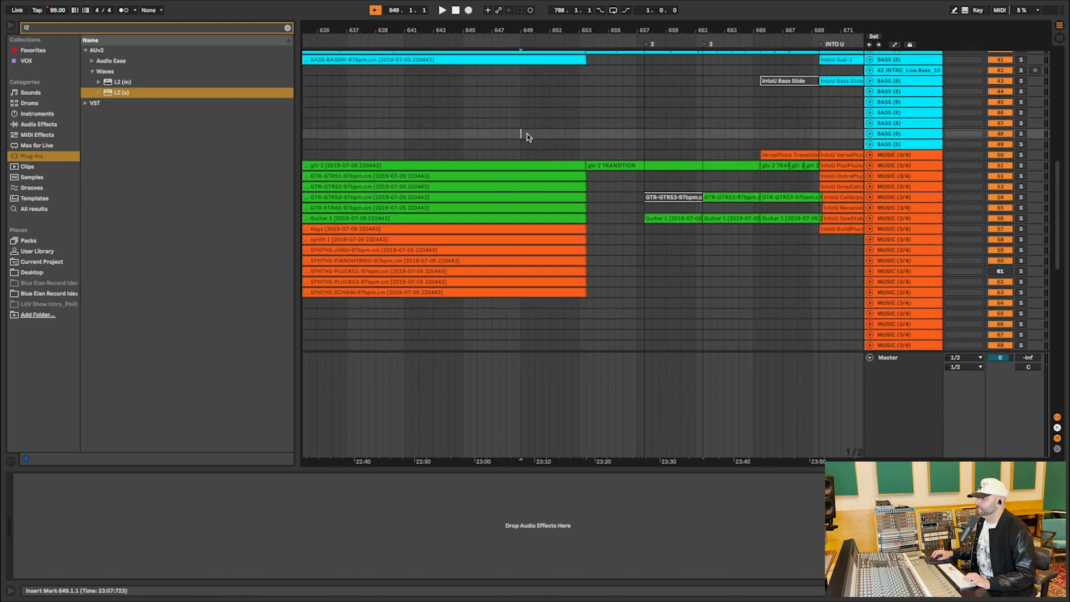
key(space)
scroll(558, 158, left, 2)
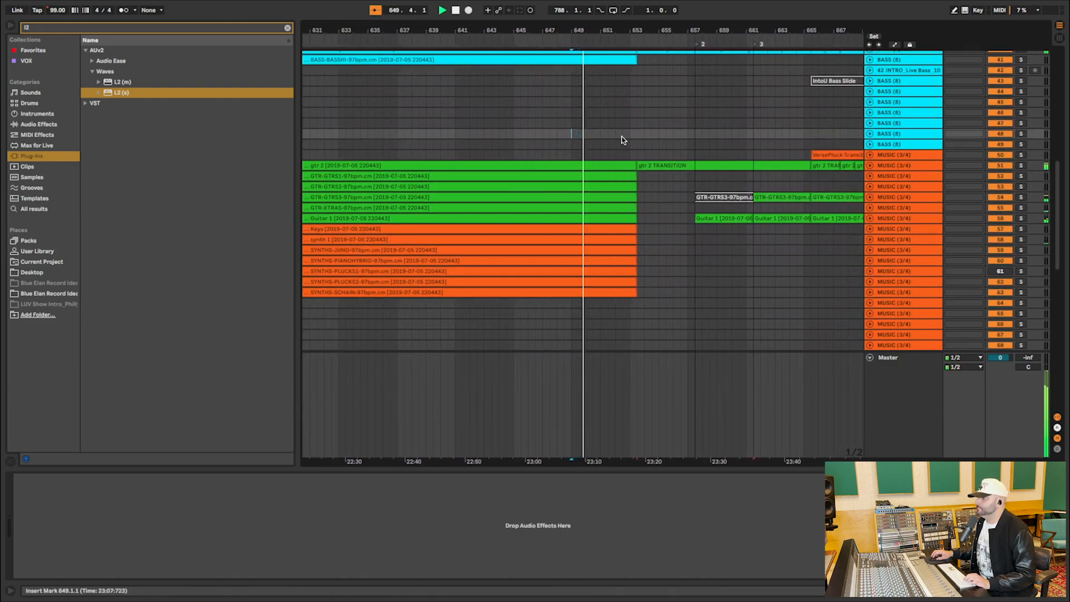
scroll(847, 165, right, 5)
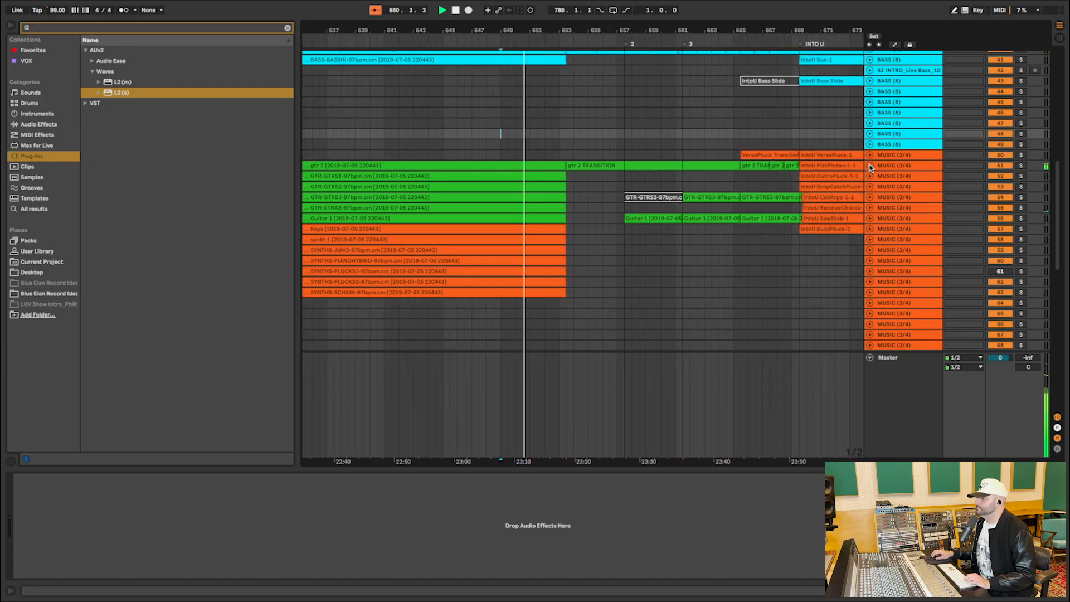
Unfold the track holding the gtr 2 TRANSITION clip and select the Master track during playback.
click(869, 165)
scroll(624, 185, up, 5)
scroll(624, 184, up, 5)
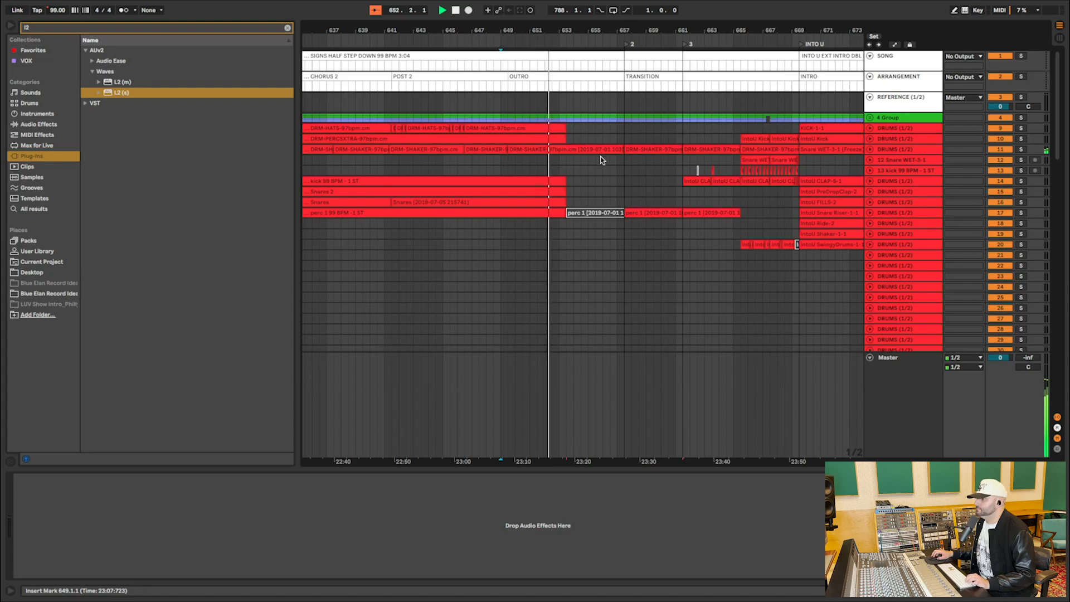
click(889, 375)
scroll(639, 298, down, 7)
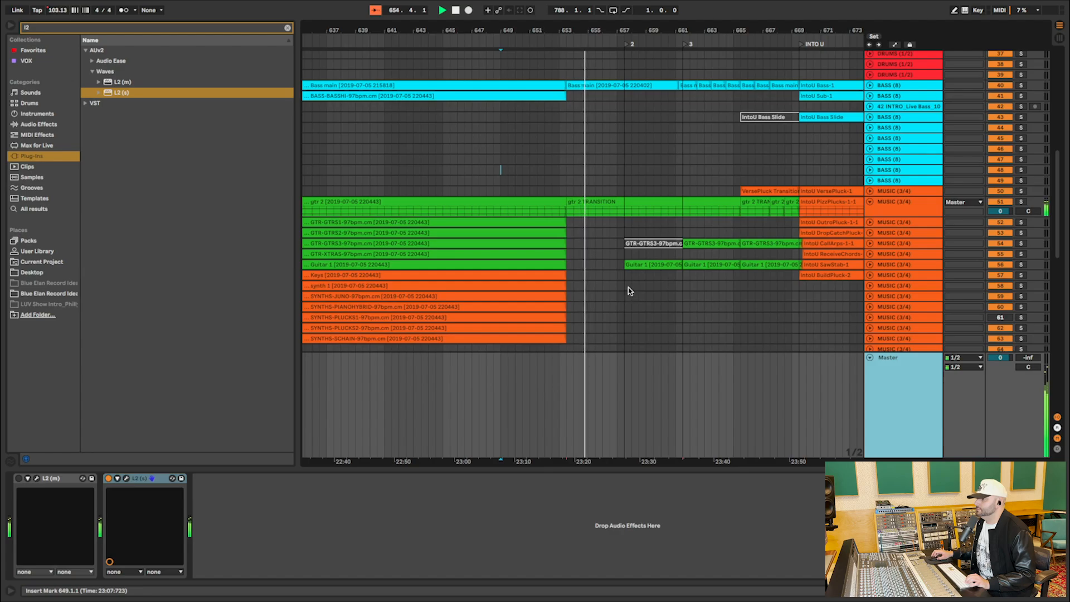
scroll(628, 288, down, 3)
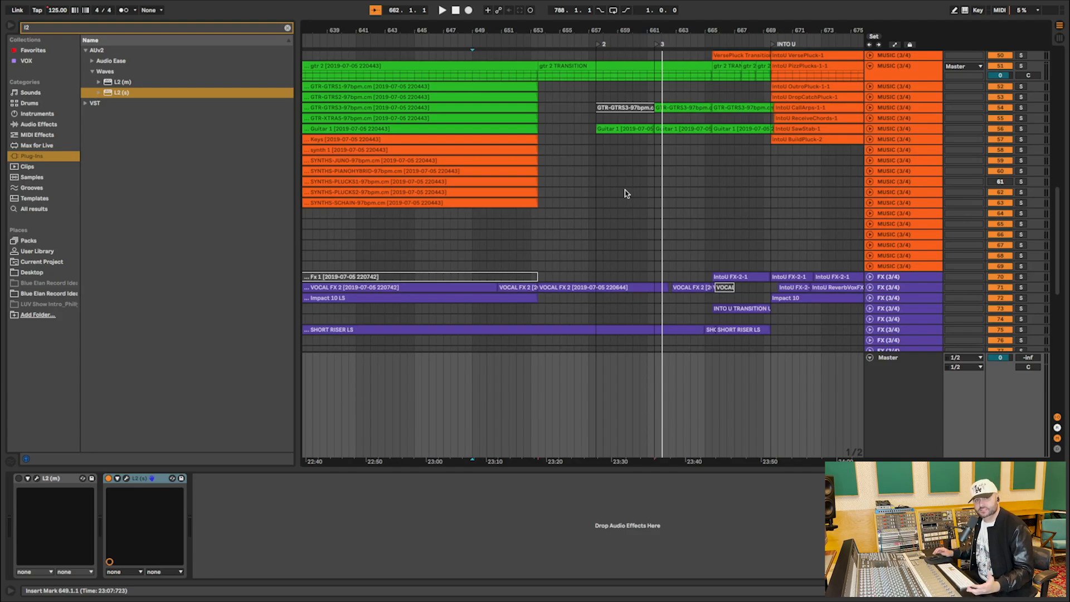
Select the gtr 2 TRANSITION clip and enlarge its track height until the waveform is clearly readable.
scroll(625, 193, down, 4)
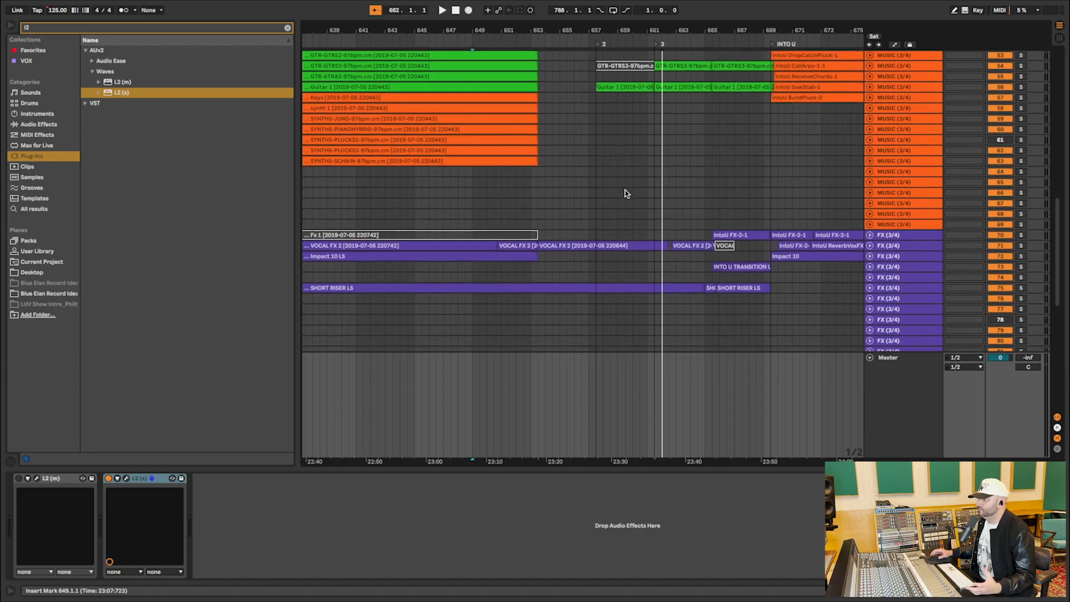
scroll(625, 192, up, 9)
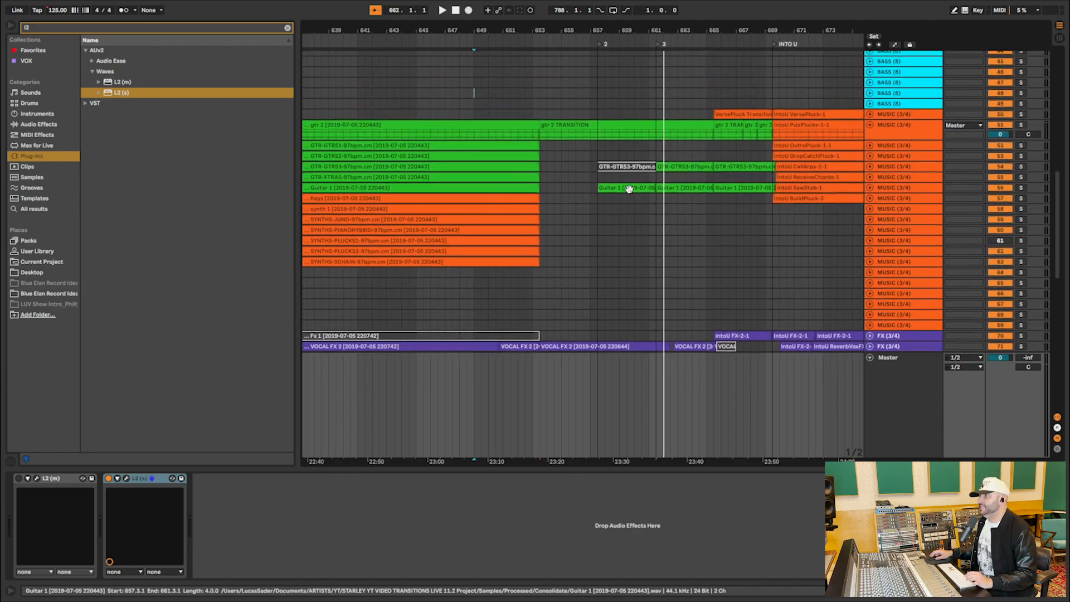
click(608, 126)
drag(882, 140, 885, 216)
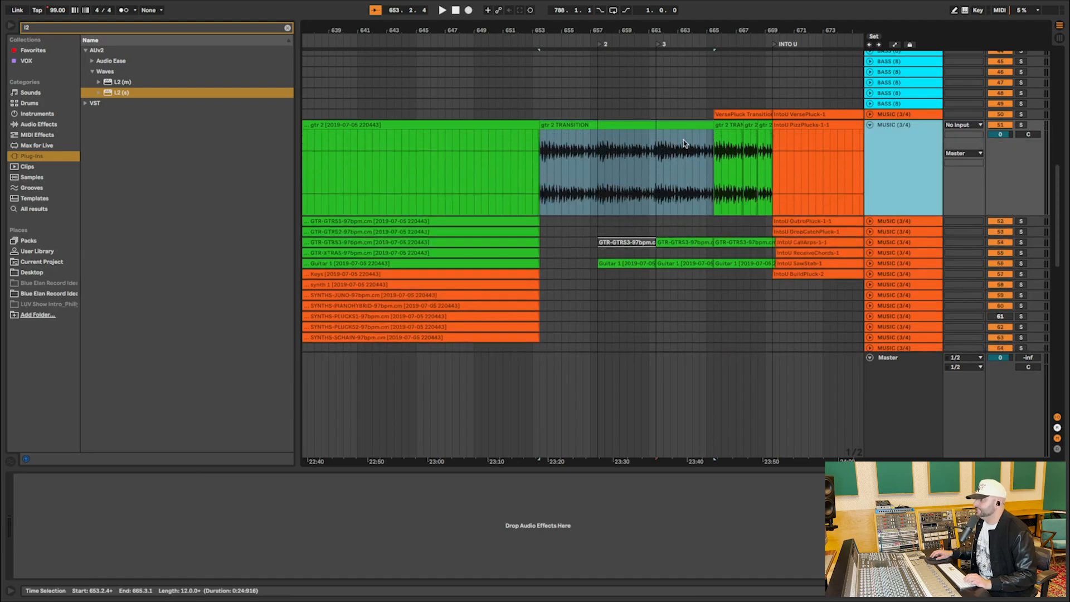
Compare the gtr 2 clip from SIGNS with the adjoining gtr 2 TRANSITION clip, ending with the transition clip selected.
click(568, 167)
drag(568, 30, 568, 114)
click(383, 127)
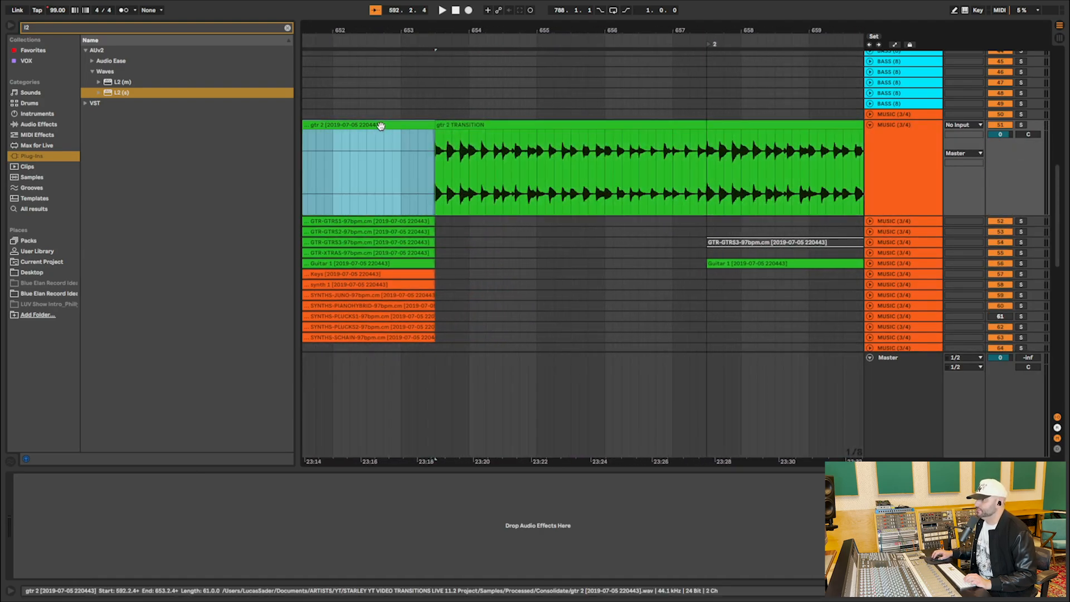
drag(454, 30, 454, 3)
click(497, 122)
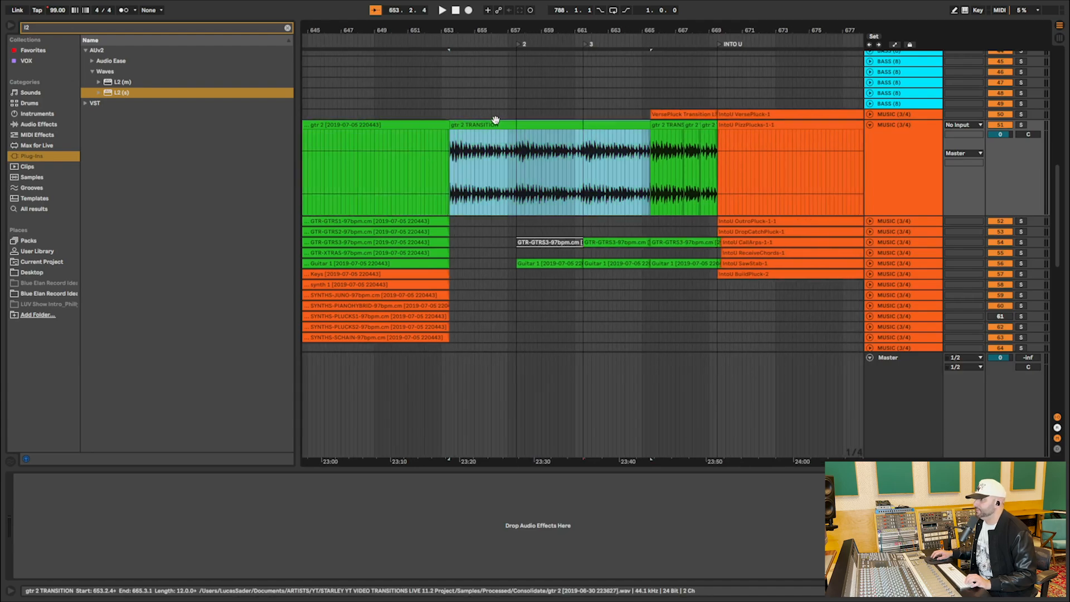
Show automation to inspect the Song Tempo ramp under the gtr 2 TRANSITION clip, and hide it again.
key(a)
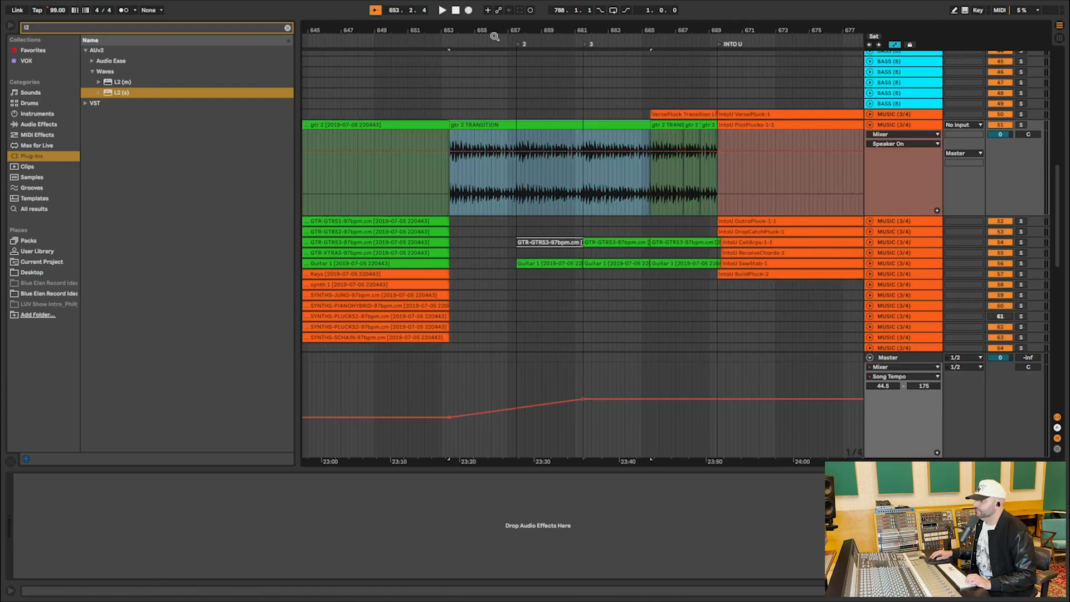
key(z)
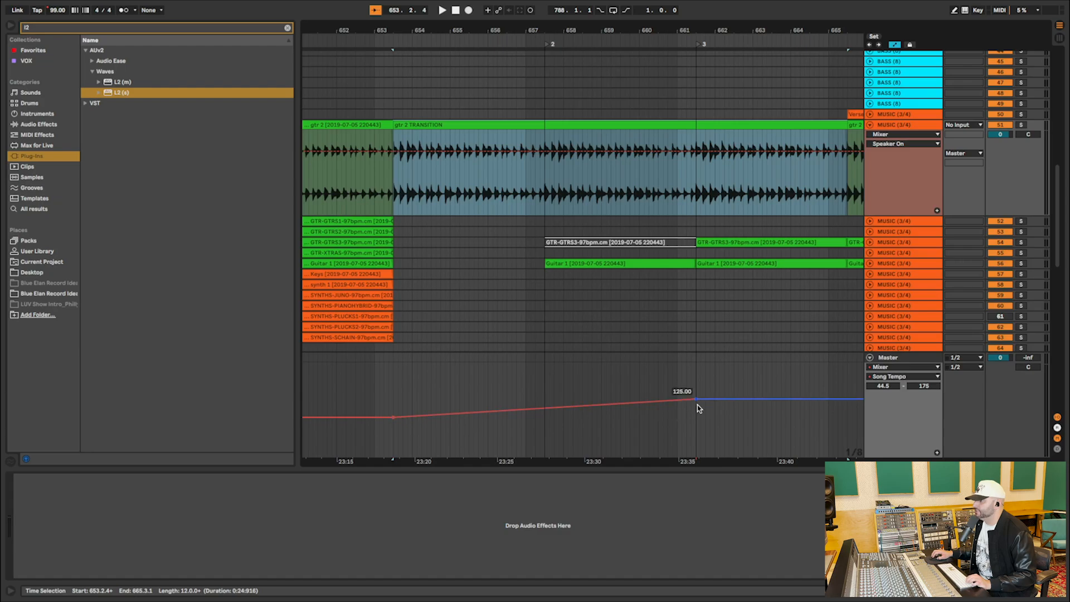
key(a)
scroll(660, 292, down, 10)
scroll(660, 292, up, 4)
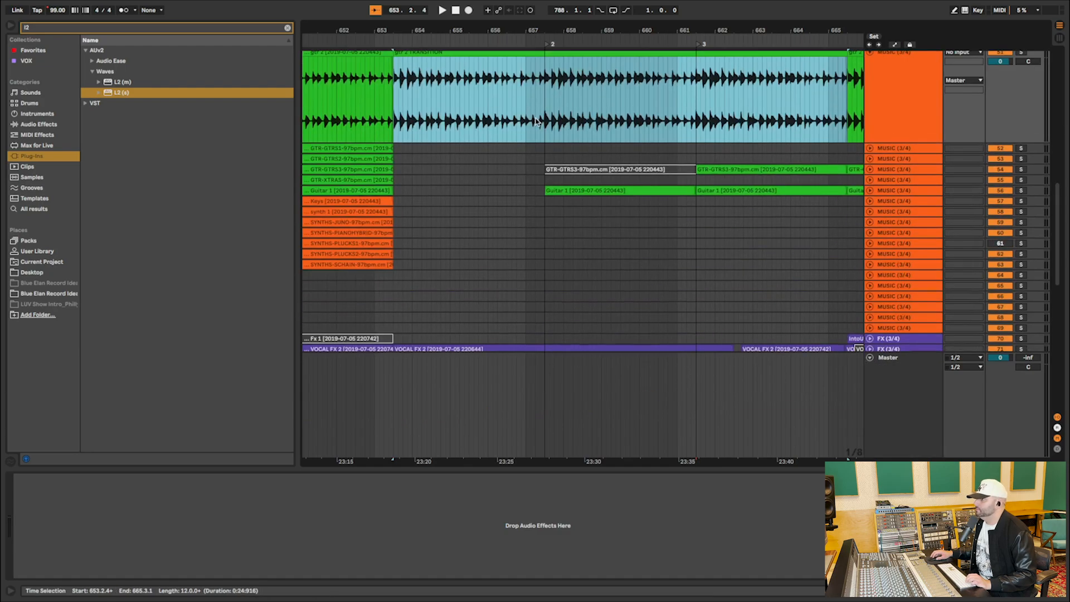
Select the Pre and hk stacks clip ending at locator 2, unfold its background-vocal track, and audition it soloed.
scroll(535, 121, up, 2)
scroll(510, 120, down, 8)
scroll(513, 129, down, 8)
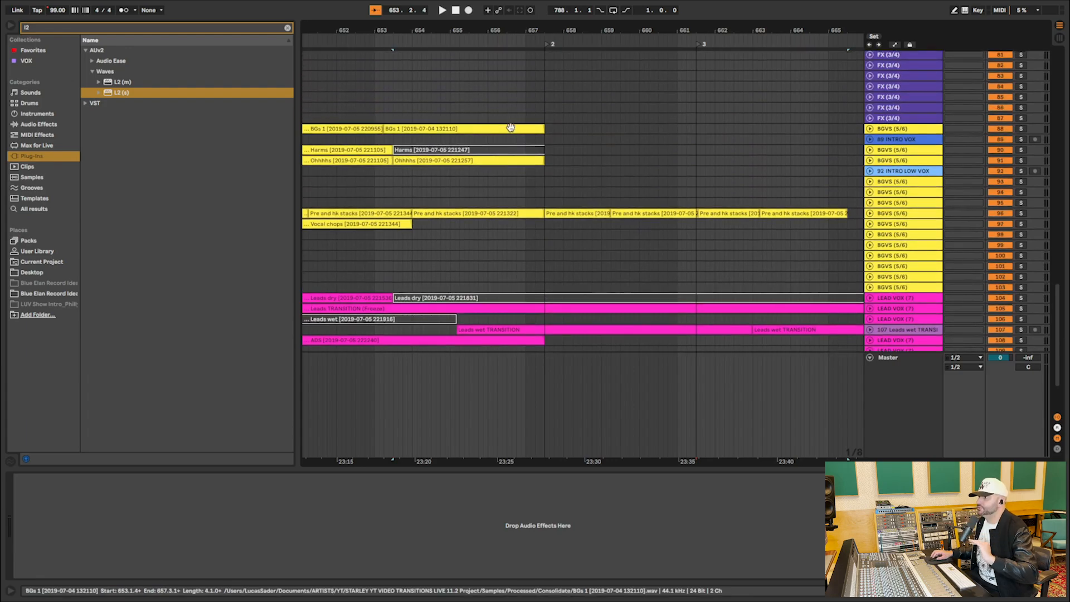
click(472, 213)
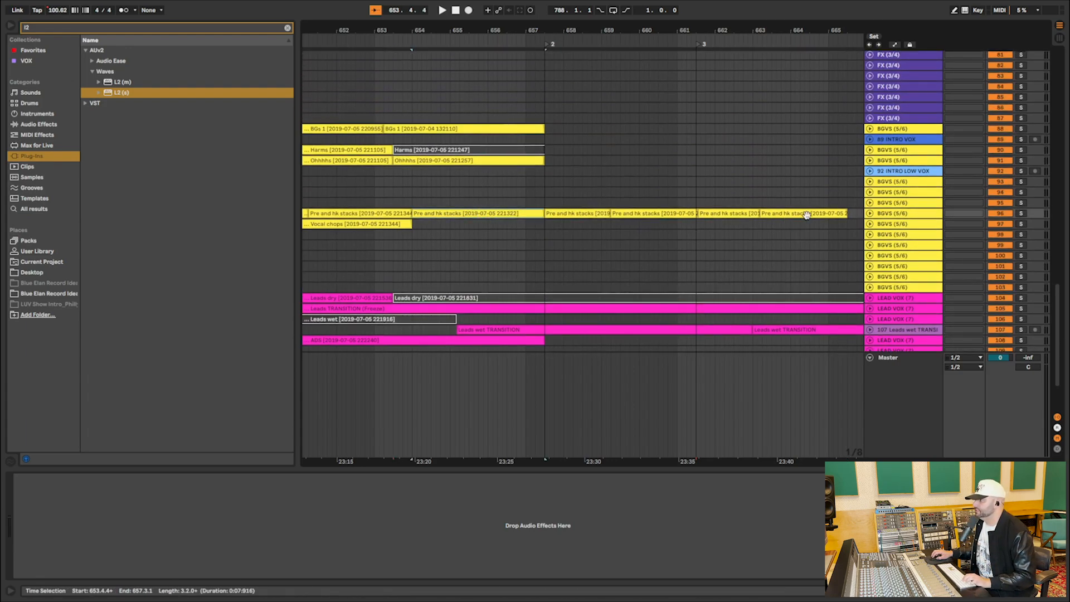
click(868, 215)
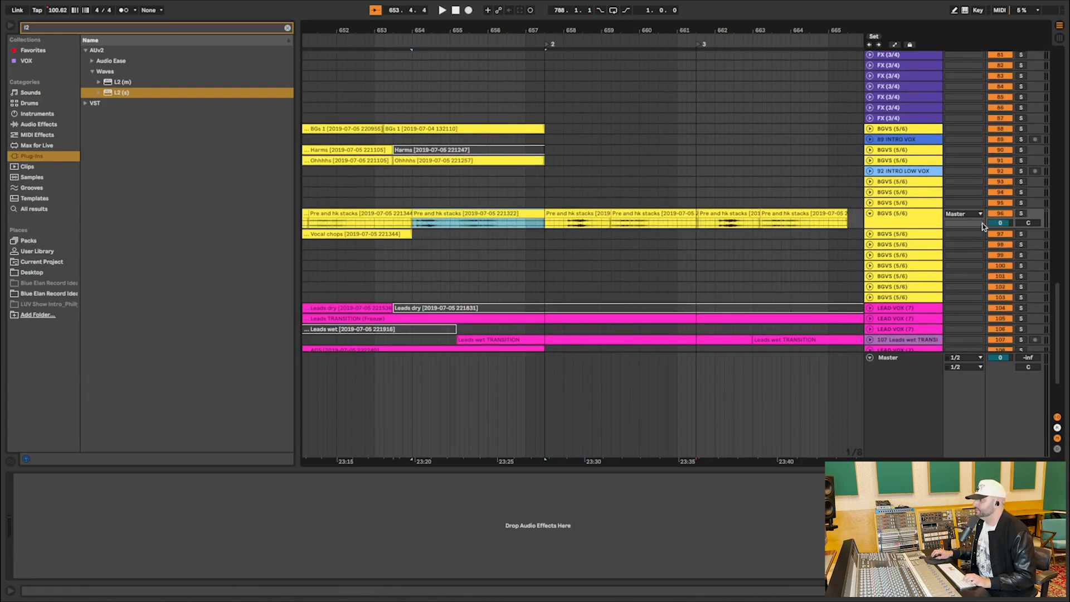
click(1020, 216)
key(space)
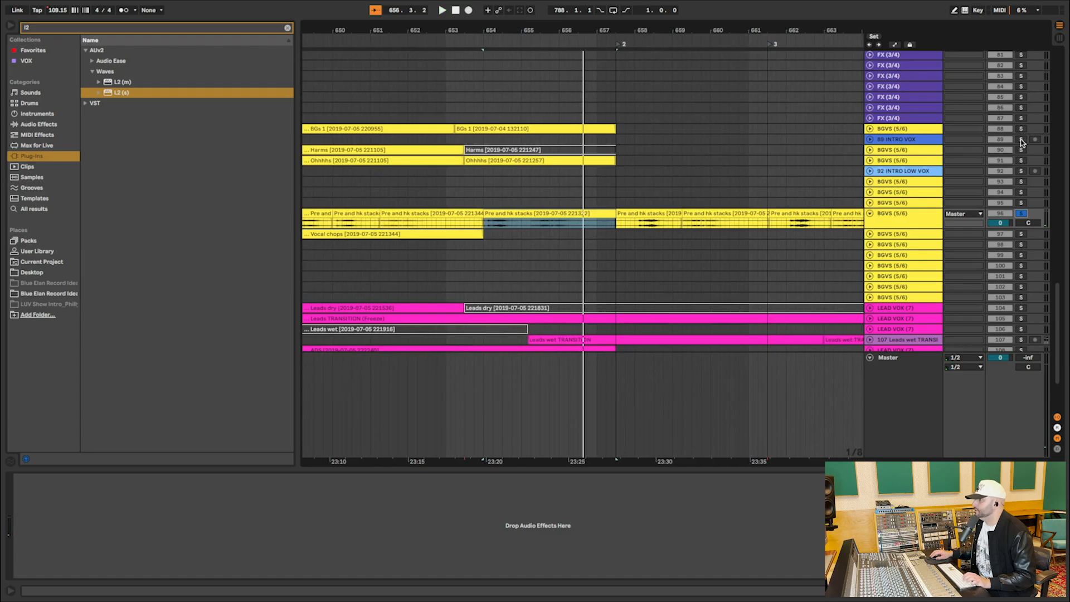
Unfold the BGs 1 and Ohhhhs background-vocal tracks and audition each soloed from around bar 653.
click(870, 129)
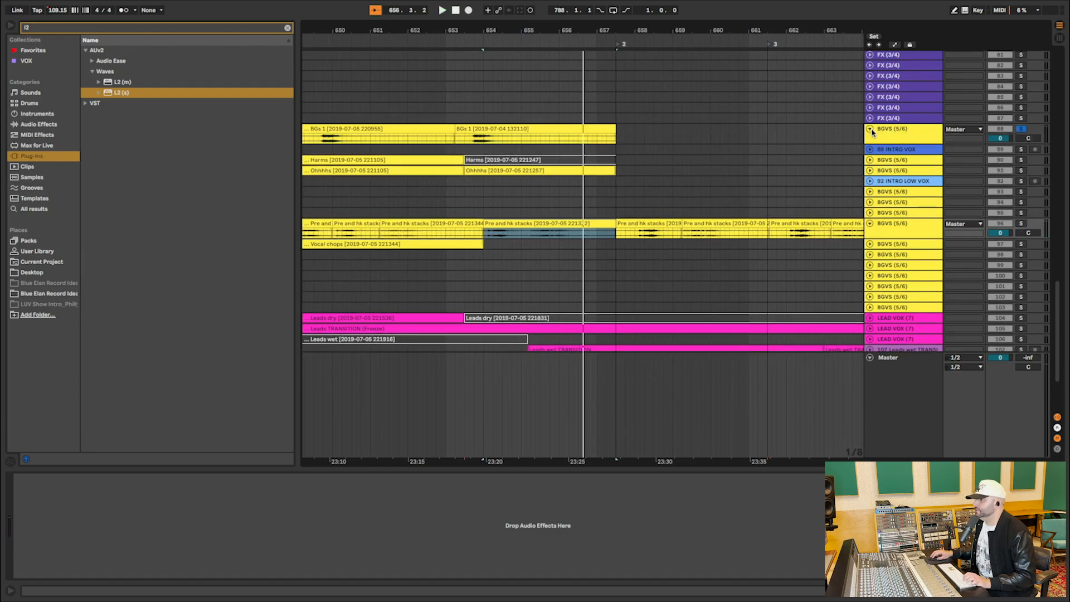
click(473, 142)
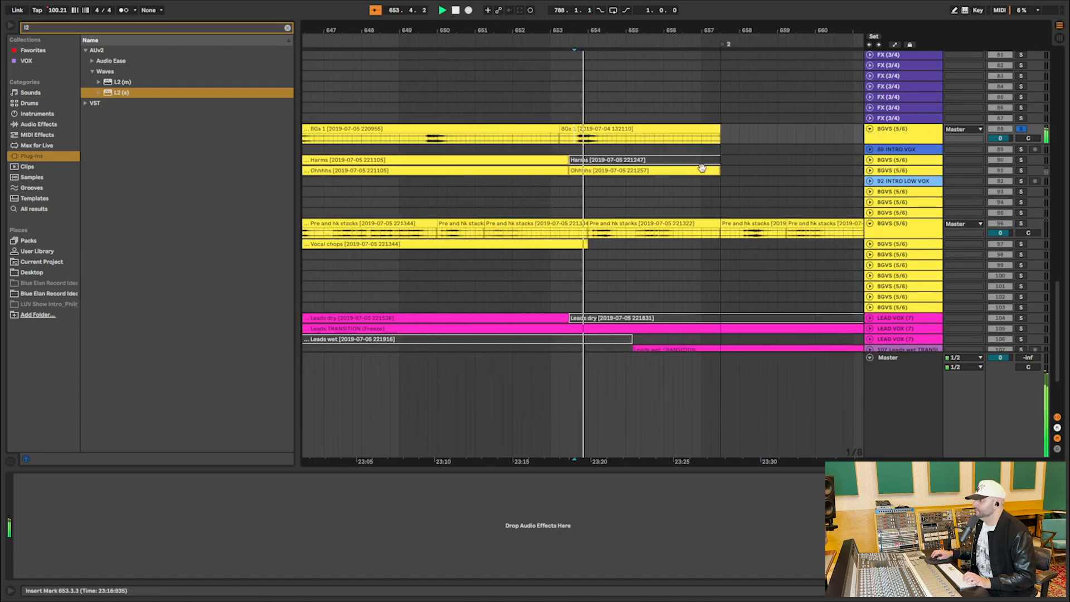
click(870, 170)
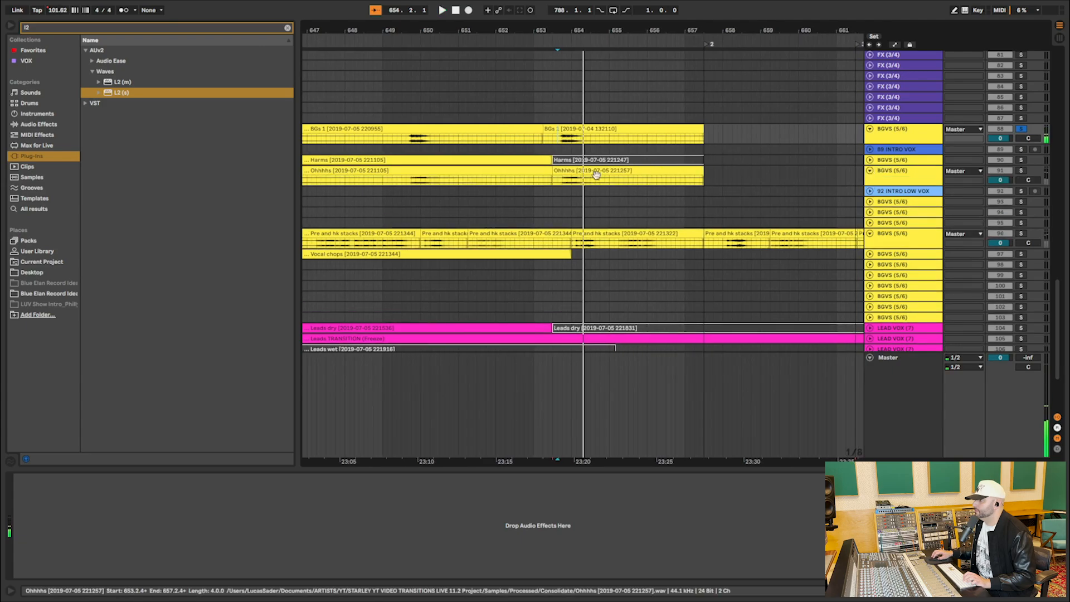
click(559, 183)
key(space)
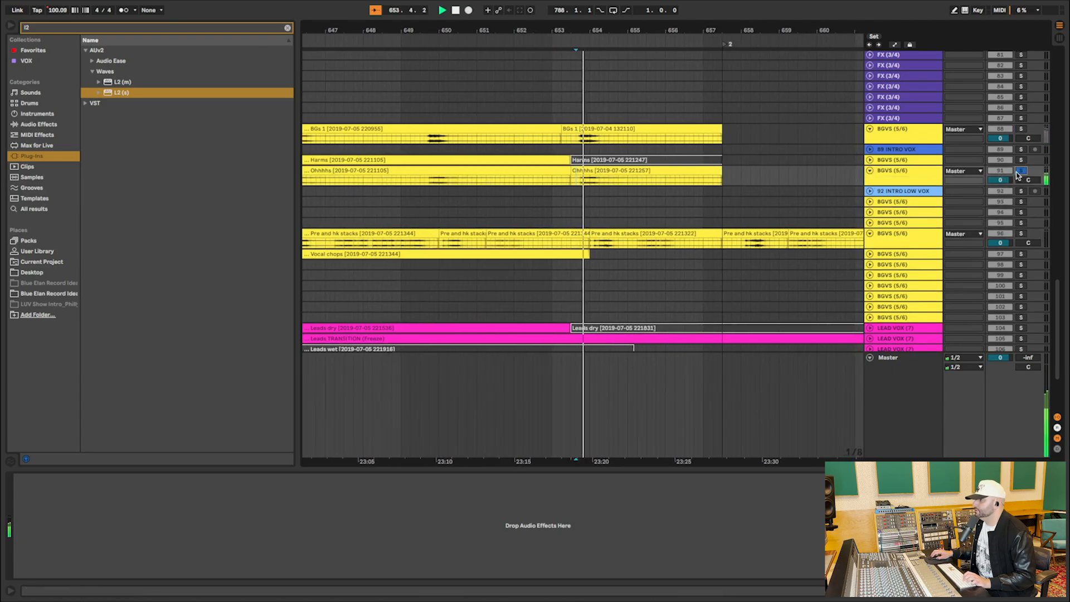
Unfold the FX track that holds the VOCAL FX 2 clips.
scroll(756, 162, up, 10)
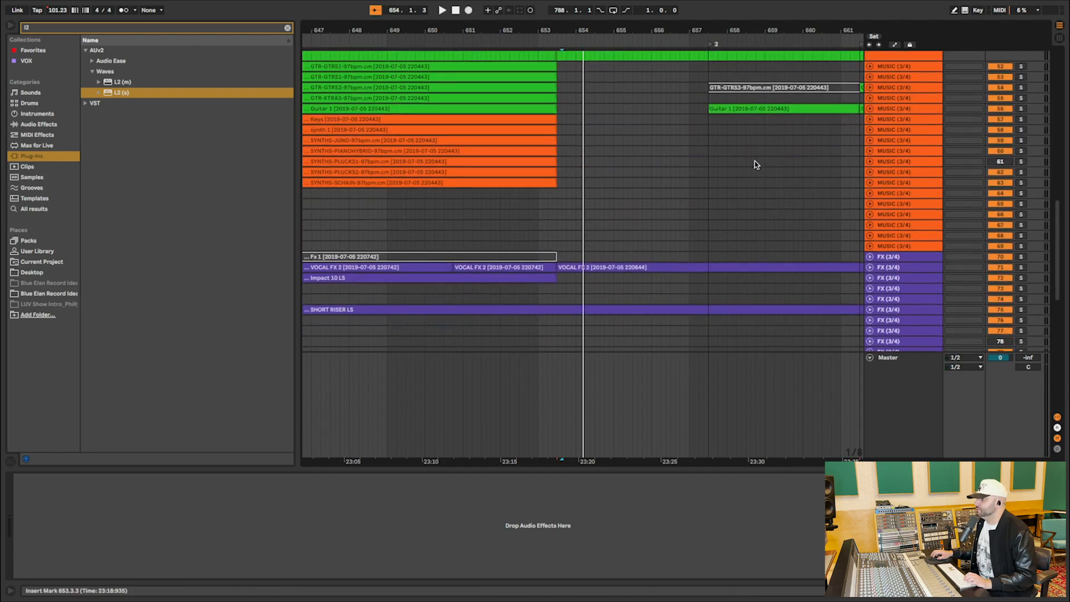
scroll(755, 164, down, 3)
click(870, 175)
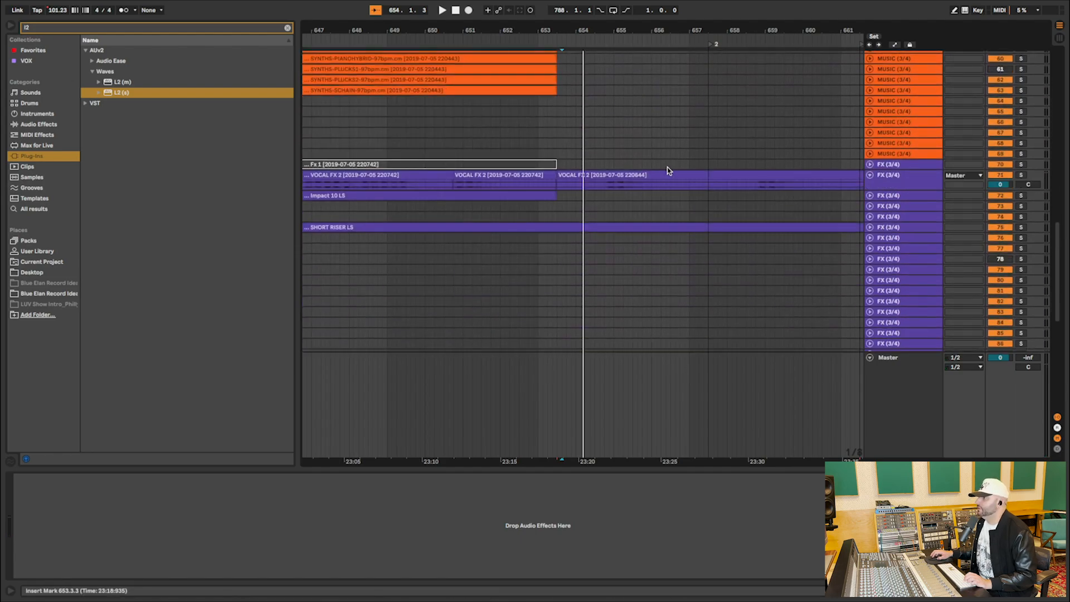
Add a locator at 653.3.1, where the gtr 2 TRANSITION clip starts.
scroll(667, 169, up, 5)
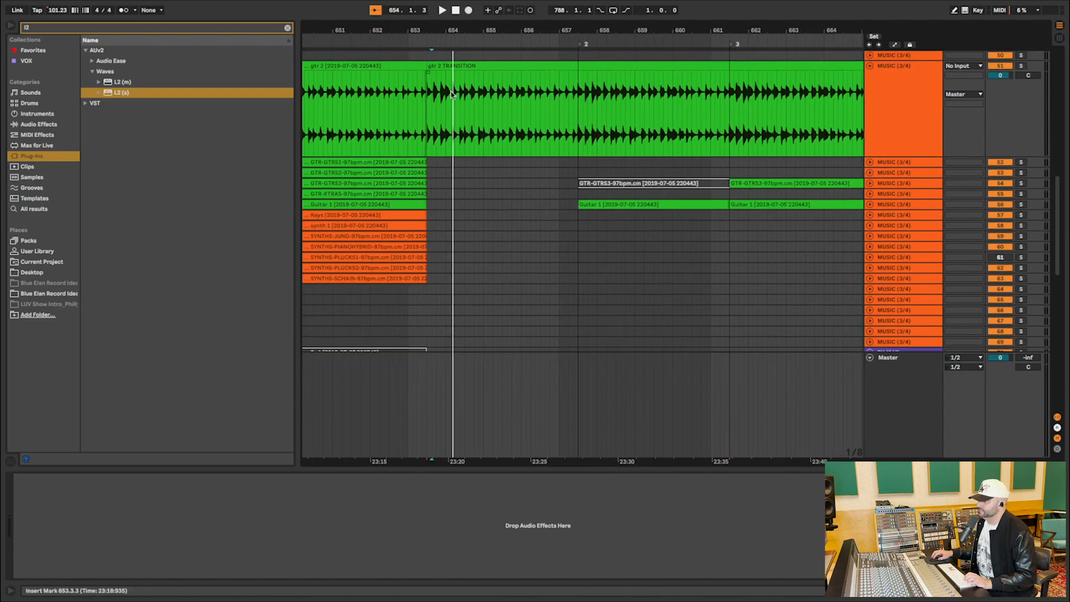
right_click(429, 50)
click(447, 74)
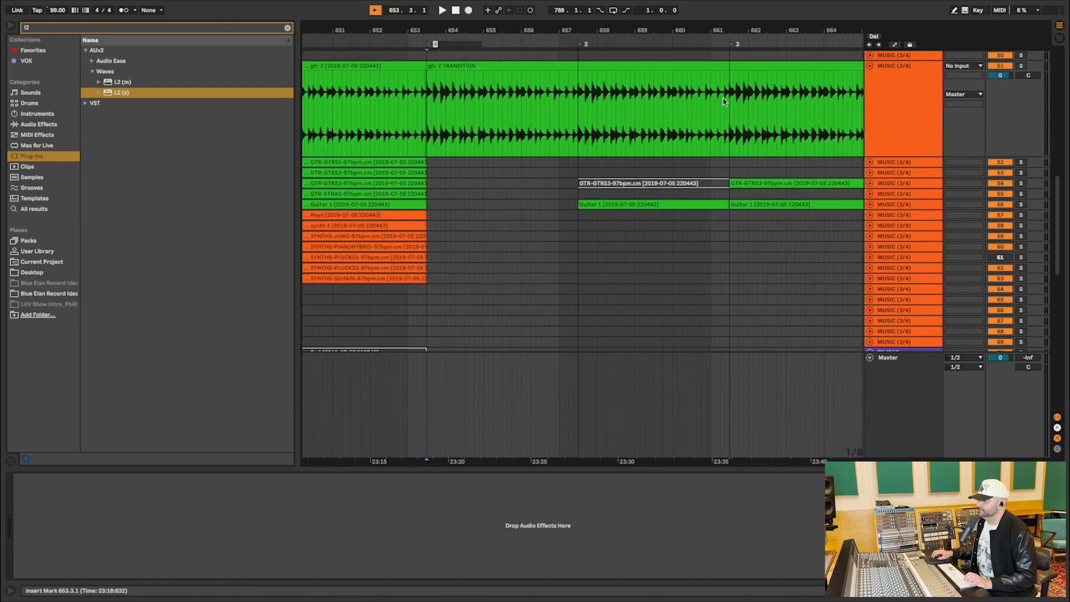
click(639, 137)
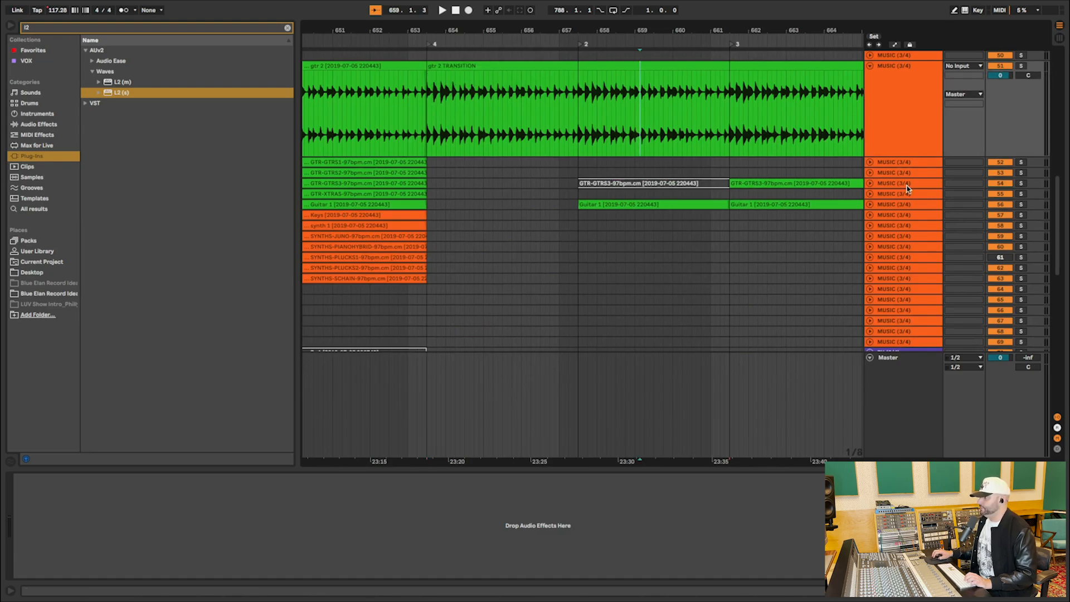
Unfold the Guitar 1 track, select its clip starting at locator 2, and audition it soloed.
click(871, 203)
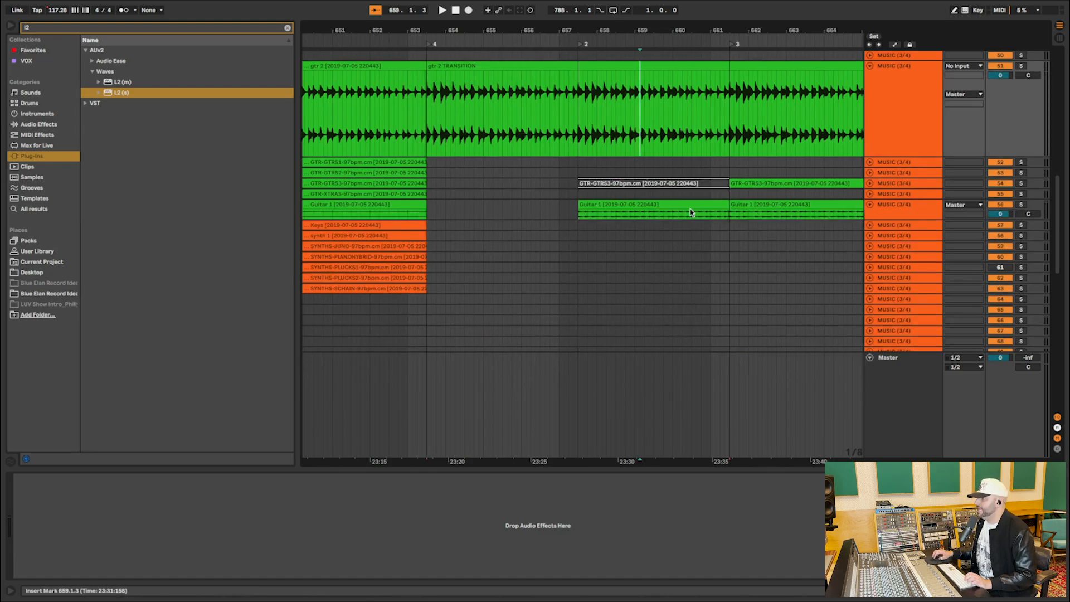
click(650, 205)
mouse_move(603, 37)
mouse_down()
mouse_move(603, 8)
mouse_move(603, 42)
mouse_up()
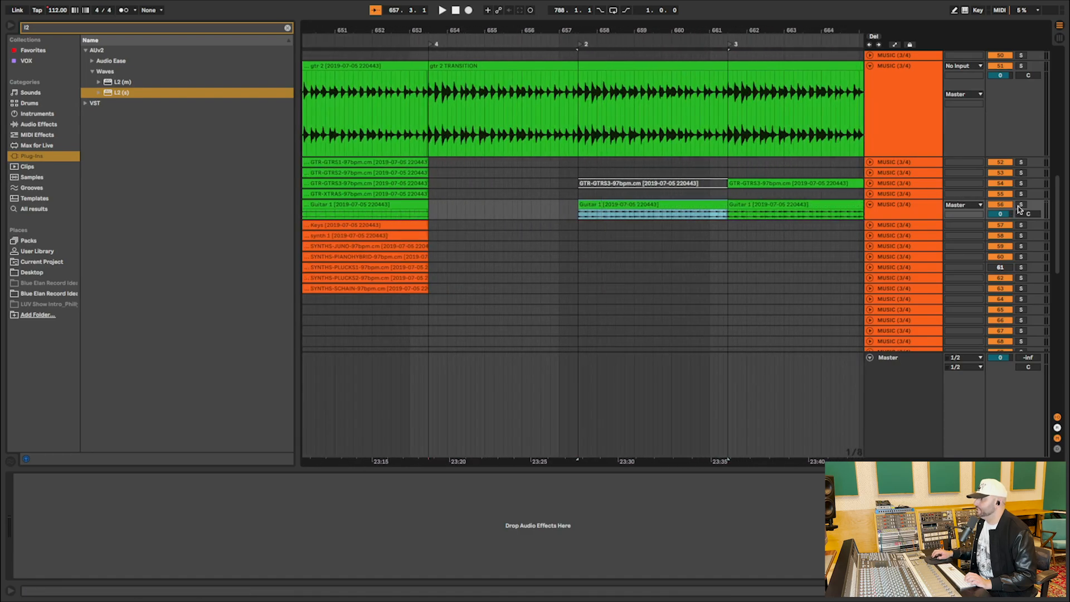
click(1021, 204)
key(space)
Enlarge the Guitar 1 track height until its waveform is clearly readable.
click(898, 216)
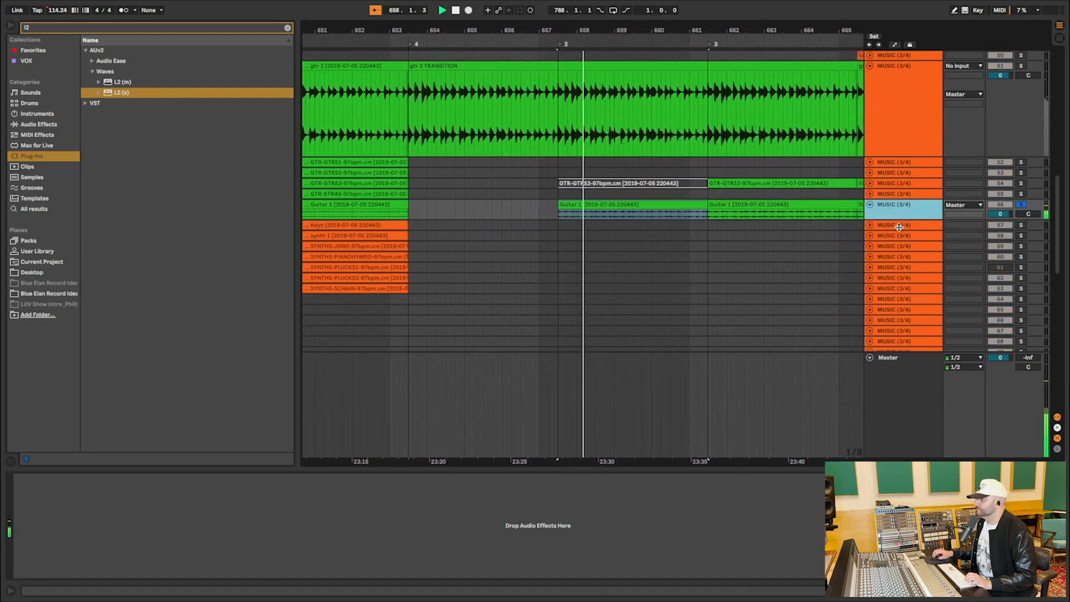
drag(898, 226, 898, 263)
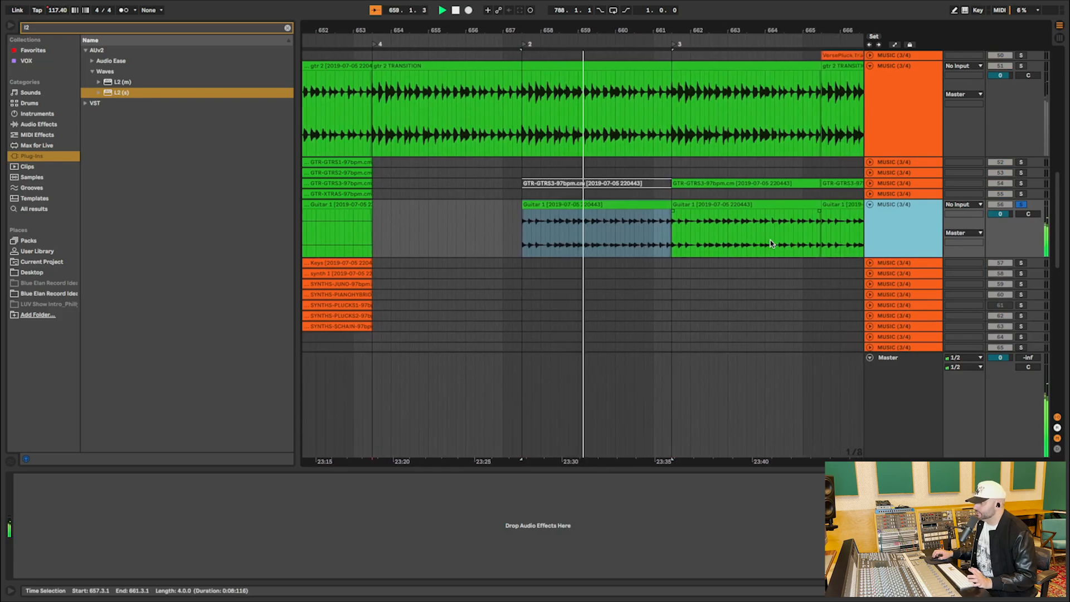
click(663, 204)
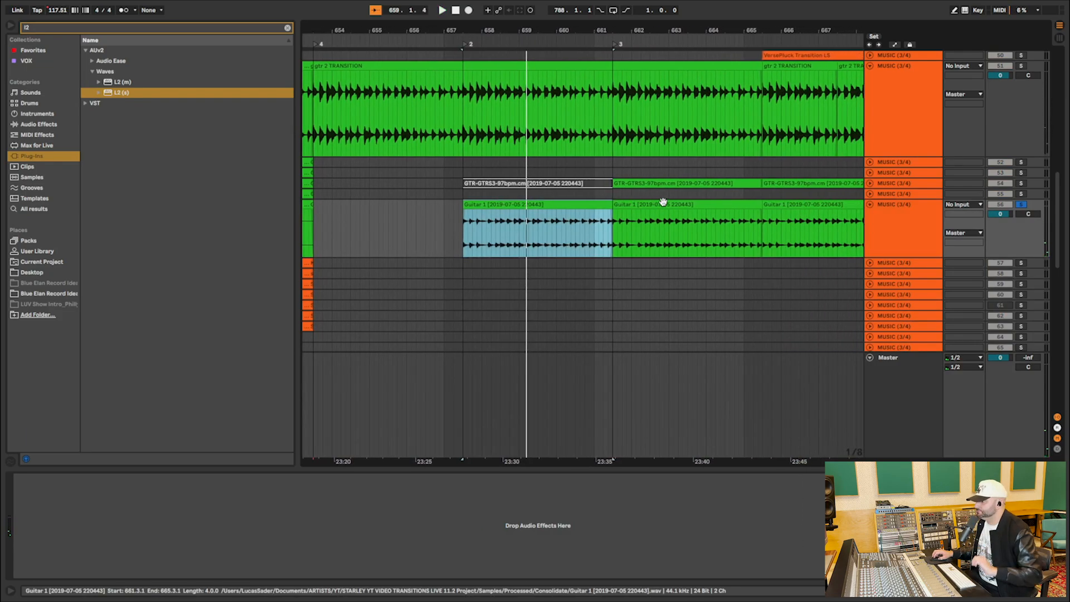
Unfold the Bass main track and the drum tracks holding the DRM-SHAKER and perc 1 clips.
scroll(663, 204, up, 15)
scroll(664, 206, down, 1)
click(870, 242)
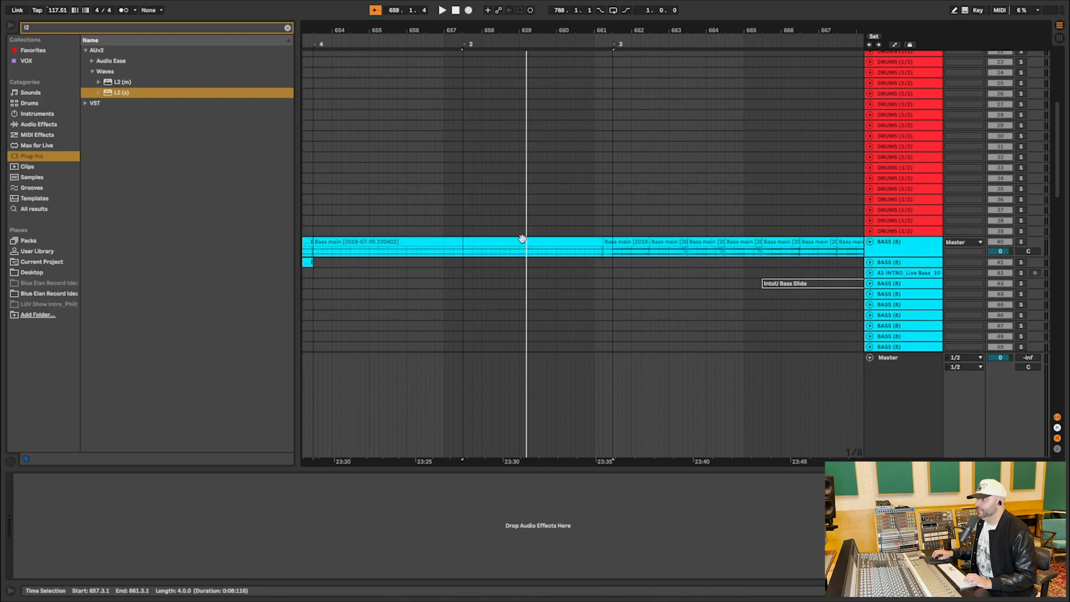
scroll(522, 233, up, 10)
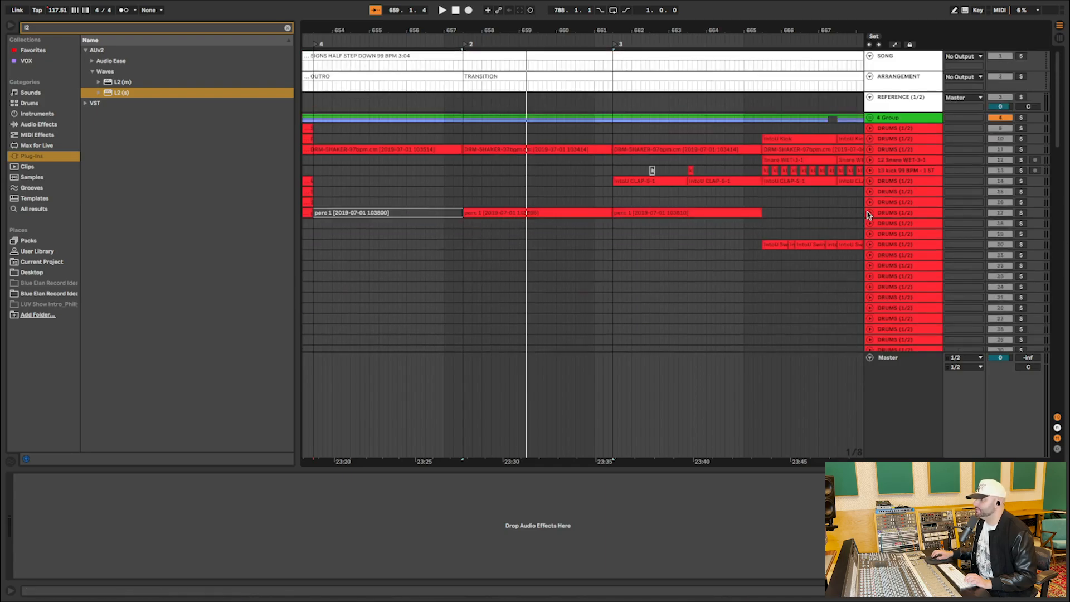
click(870, 213)
click(870, 150)
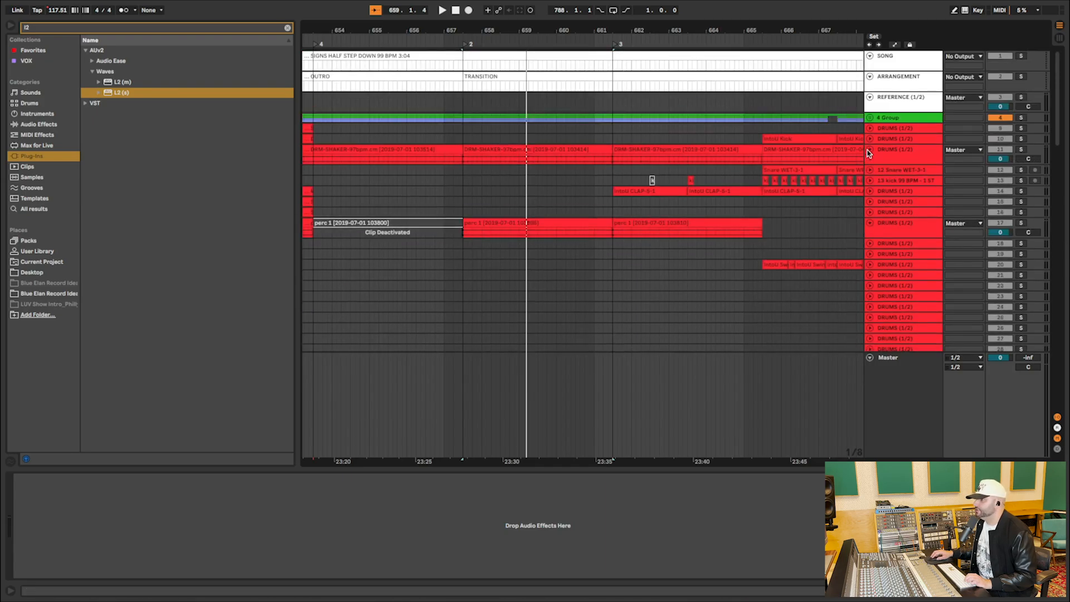
Solo the DRM-SHAKER track and play it from locator 4 at 653.3.1.
click(459, 155)
click(1021, 149)
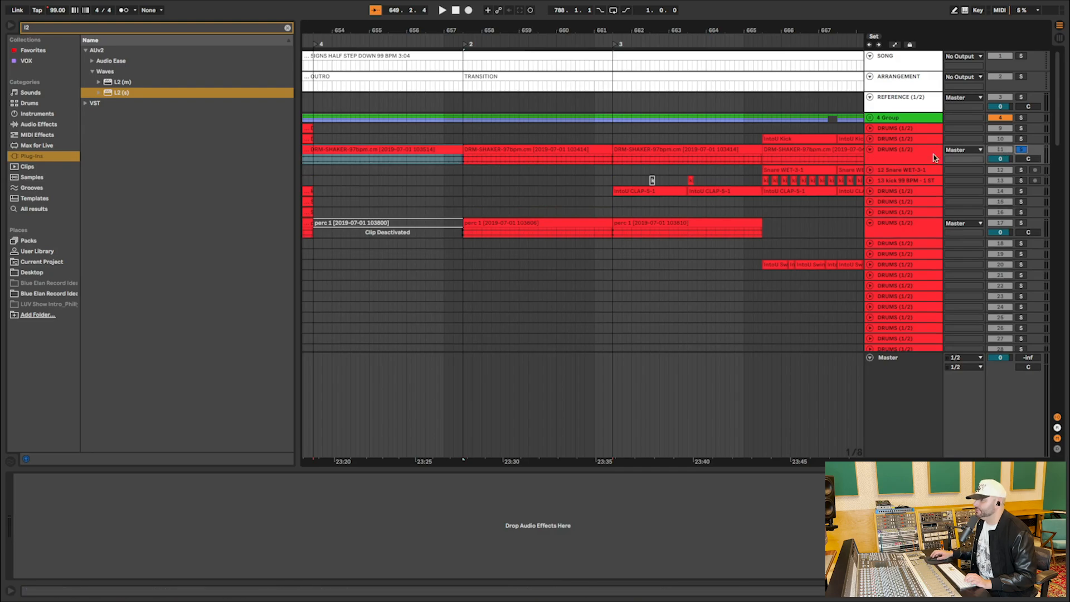
scroll(396, 186, left, 4)
click(413, 159)
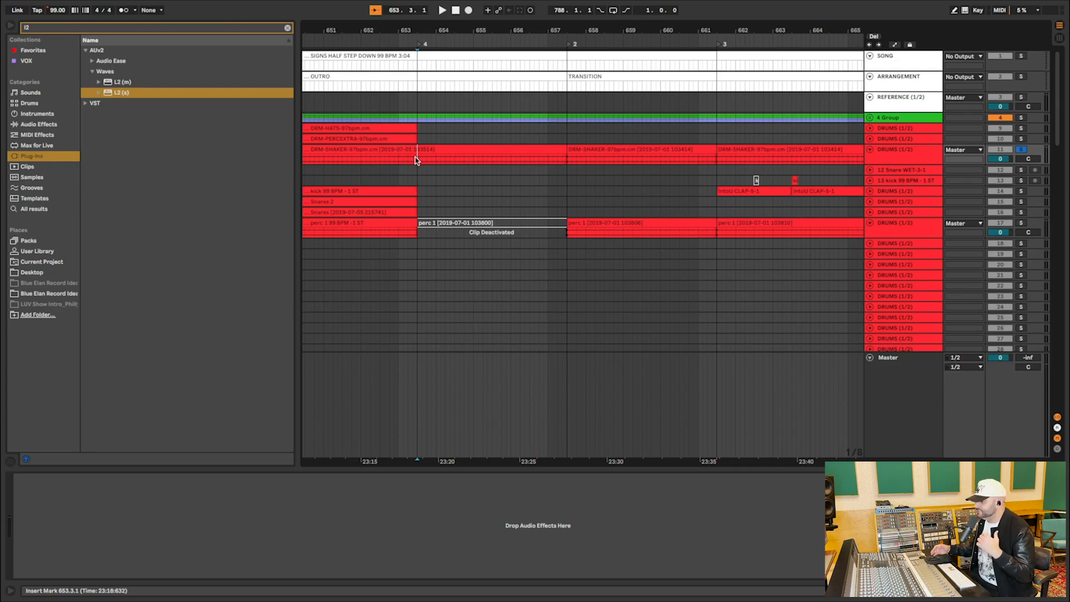
key(space)
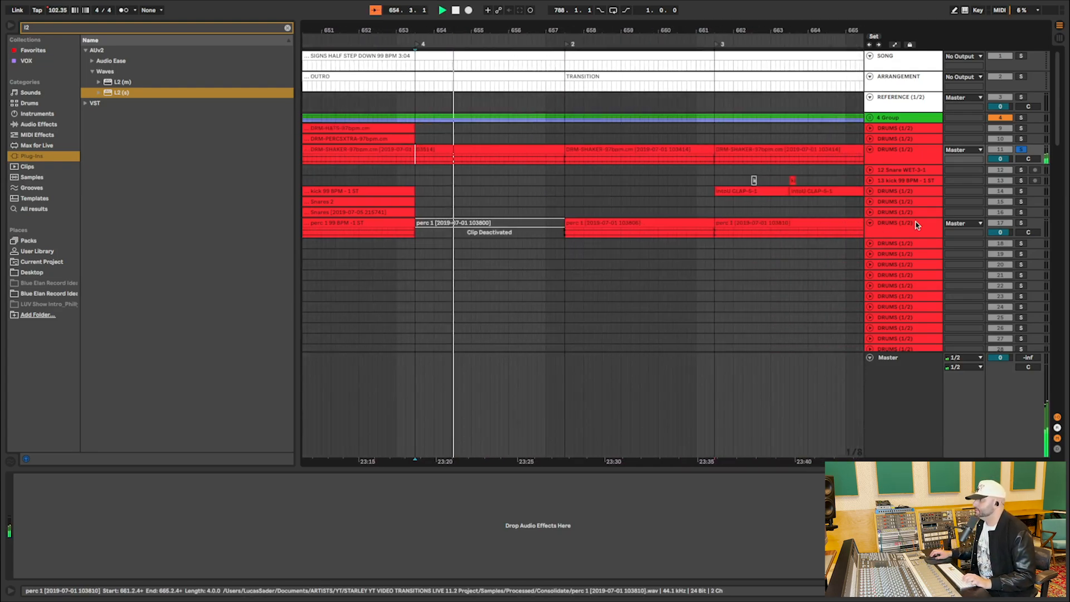
Enlarge the perc 1 track, select its clip starting at locator 2, and audition it soloed.
drag(901, 237, 902, 295)
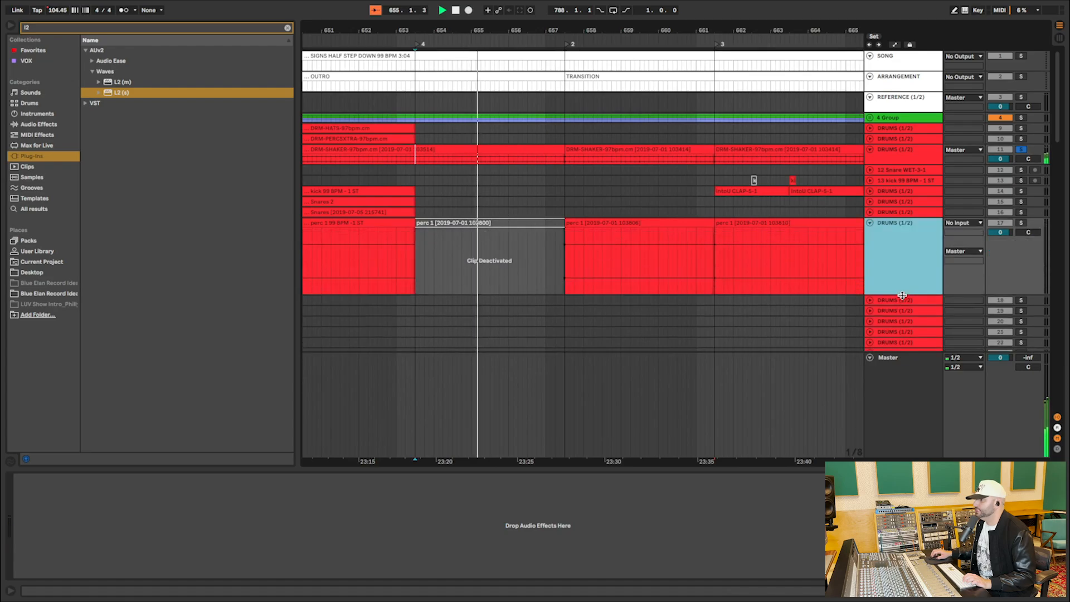
click(705, 243)
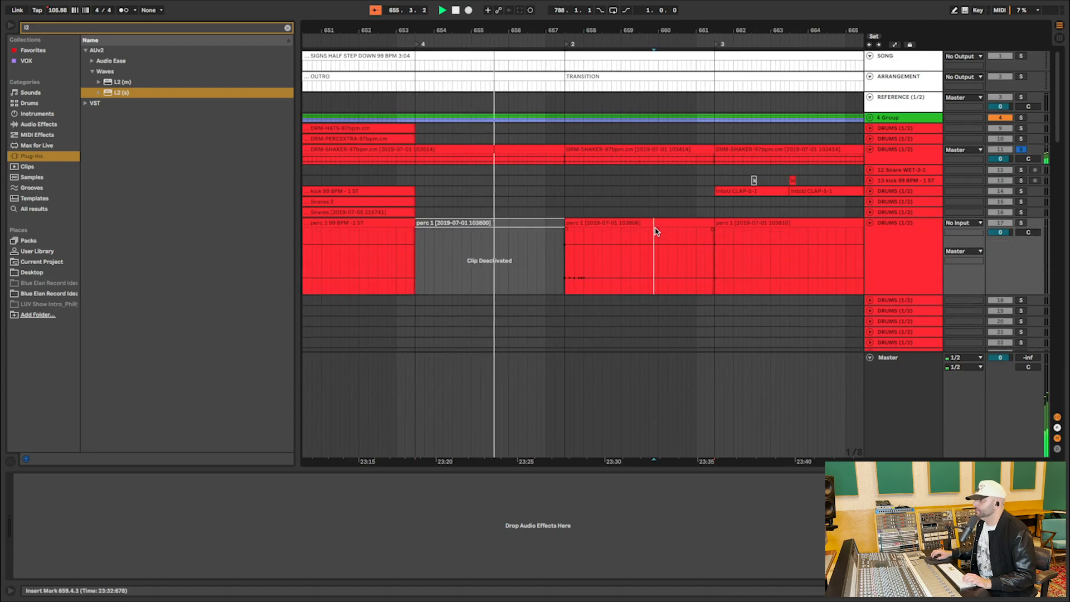
click(1022, 225)
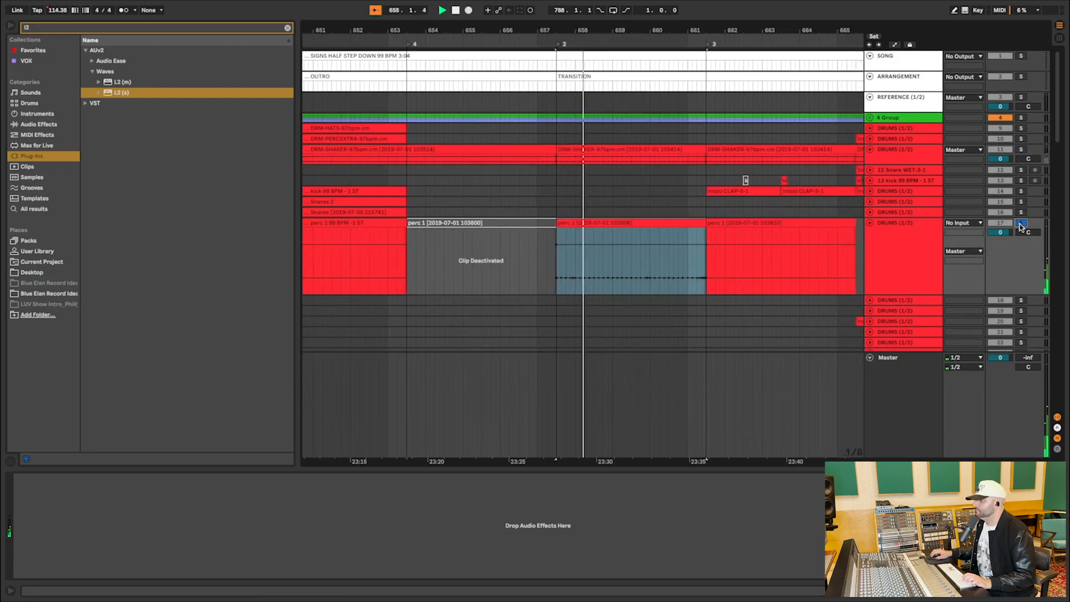
drag(587, 225, 424, 223)
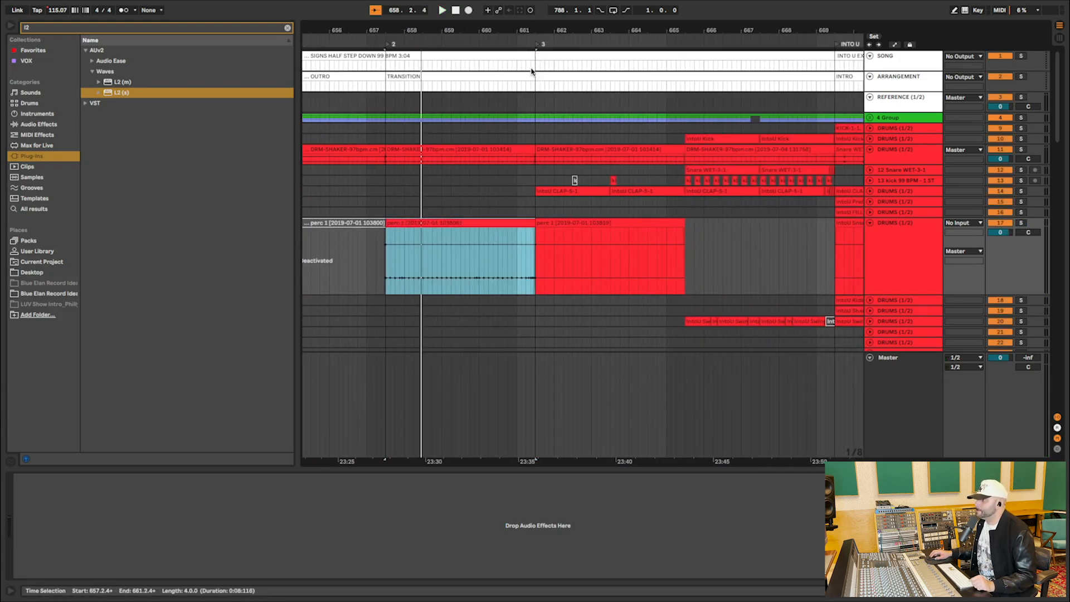
Review the shaker and perc 1 clips starting at locator 3, and audition the first IntoU CLAP clip there.
click(568, 159)
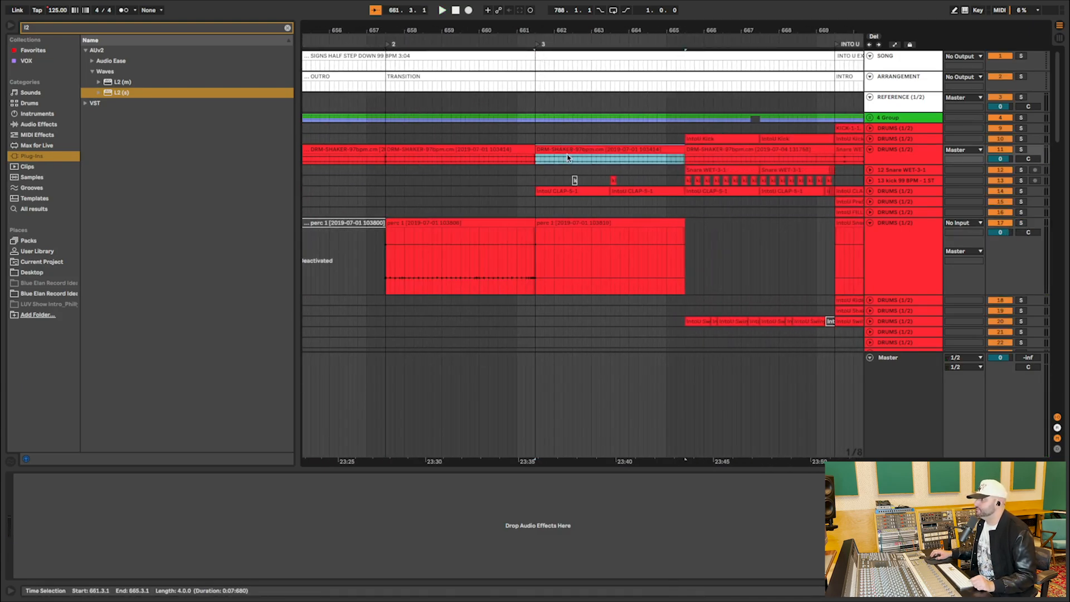
scroll(788, 136, right, 3)
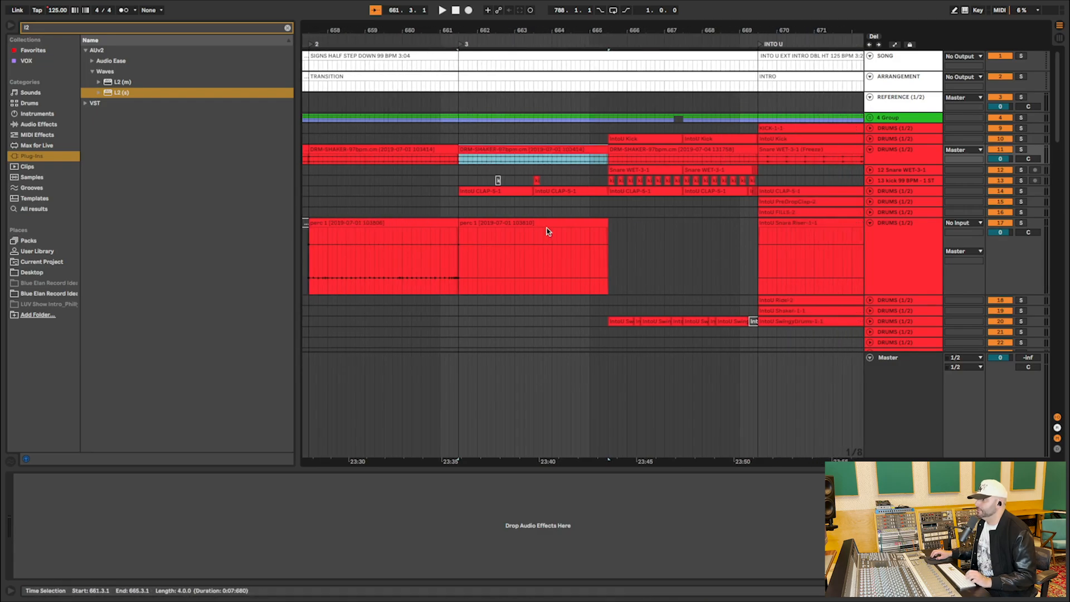
click(518, 222)
click(504, 190)
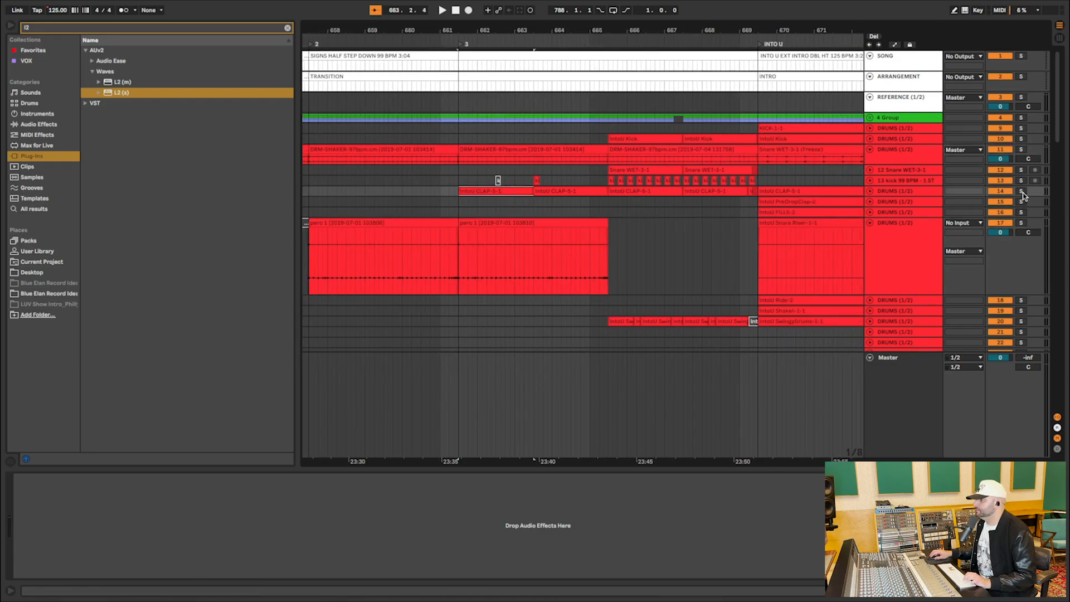
key(space)
key(space)
Solo the Bass main track, play it from locator 3, and enlarge its height until the waveform is readable.
scroll(696, 223, down, 10)
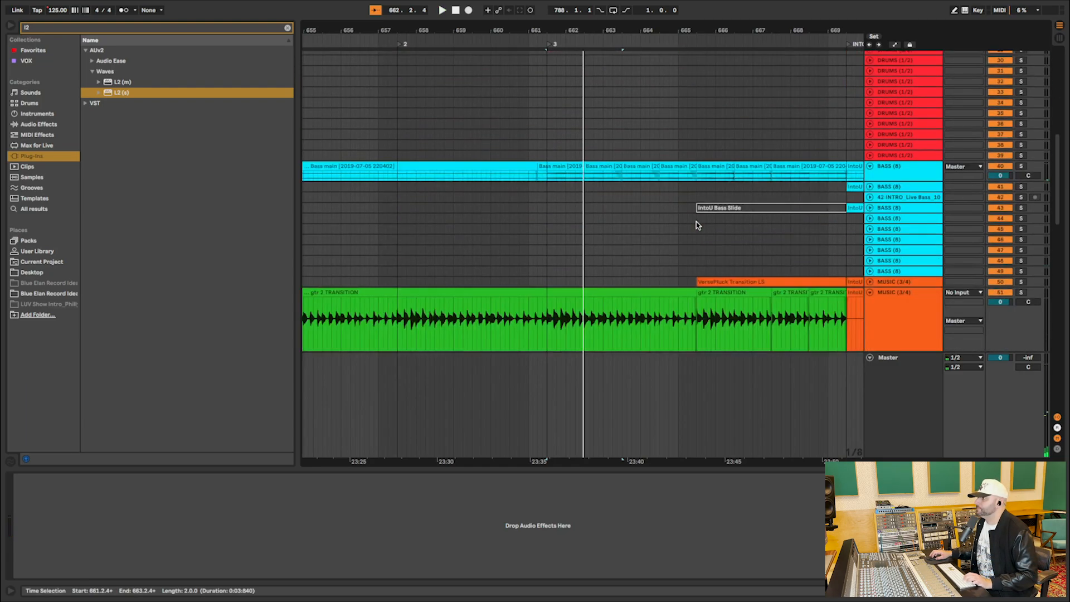
click(553, 170)
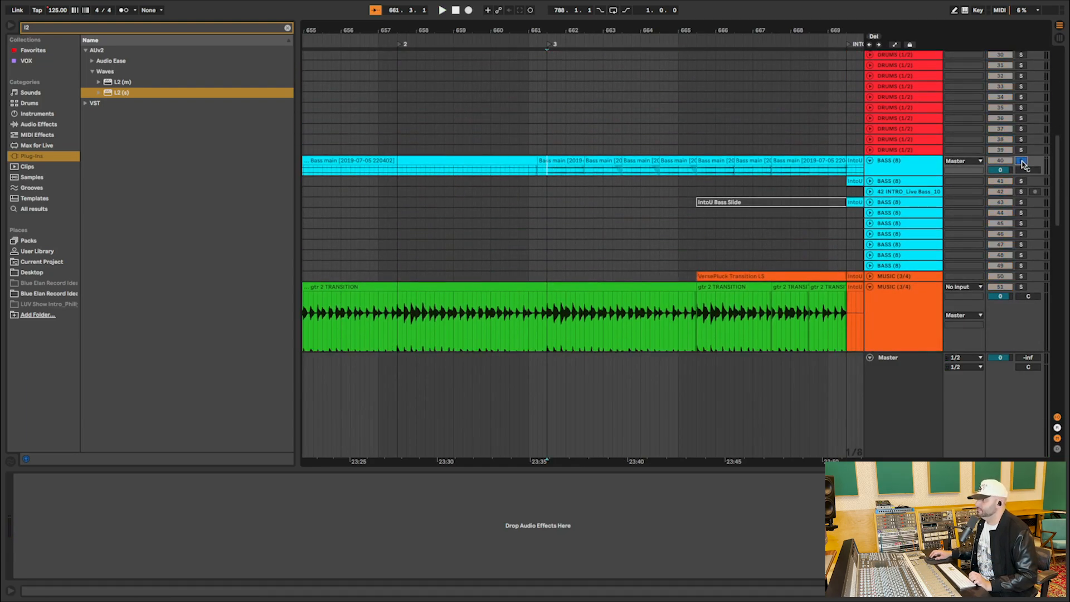
key(space)
drag(917, 175, 917, 229)
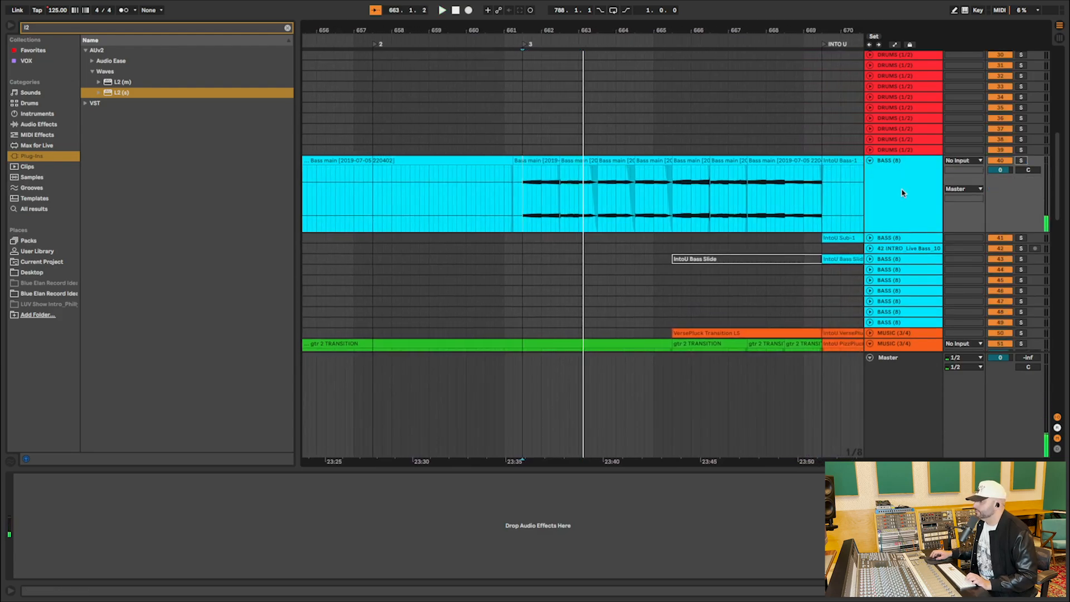
scroll(903, 193, down, 5)
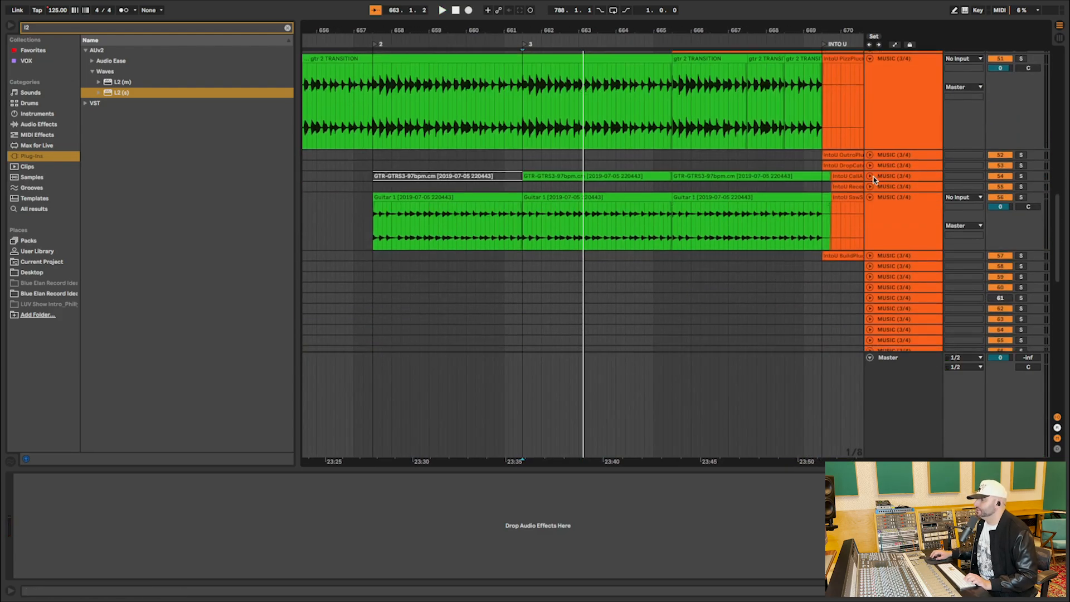
Unfold the GTR-GTRS3 guitar track, select its clip starting at locator 3, and audition it soloed.
click(870, 176)
click(650, 176)
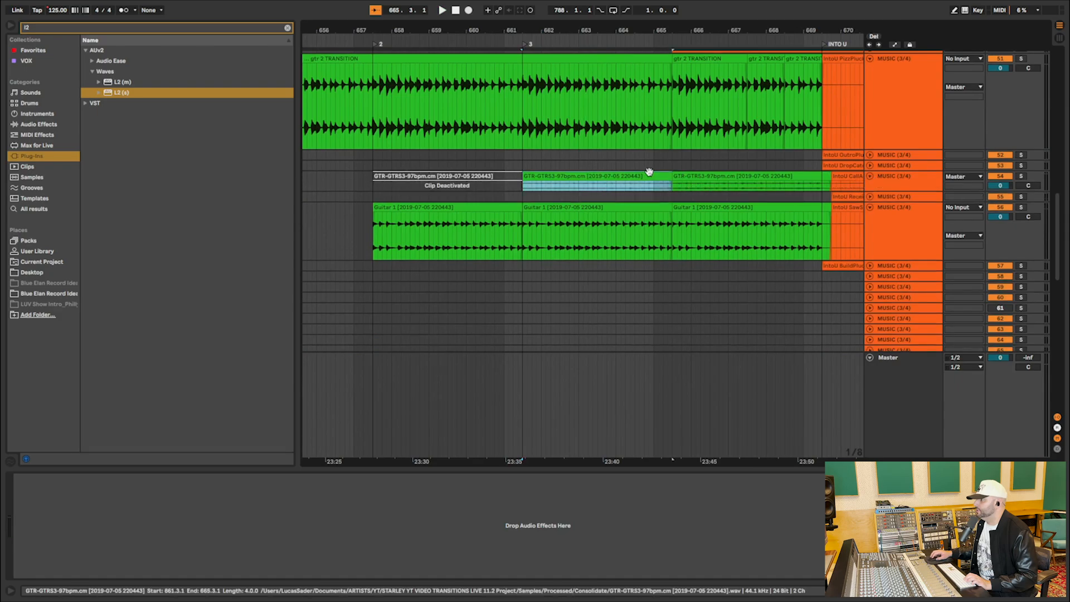
click(1023, 177)
key(space)
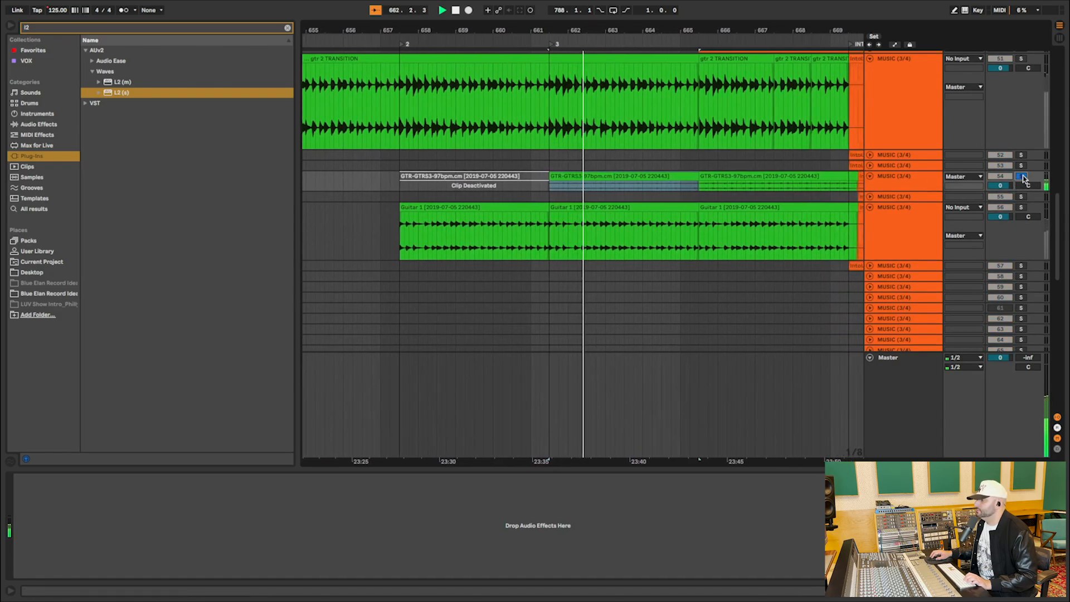
click(1023, 177)
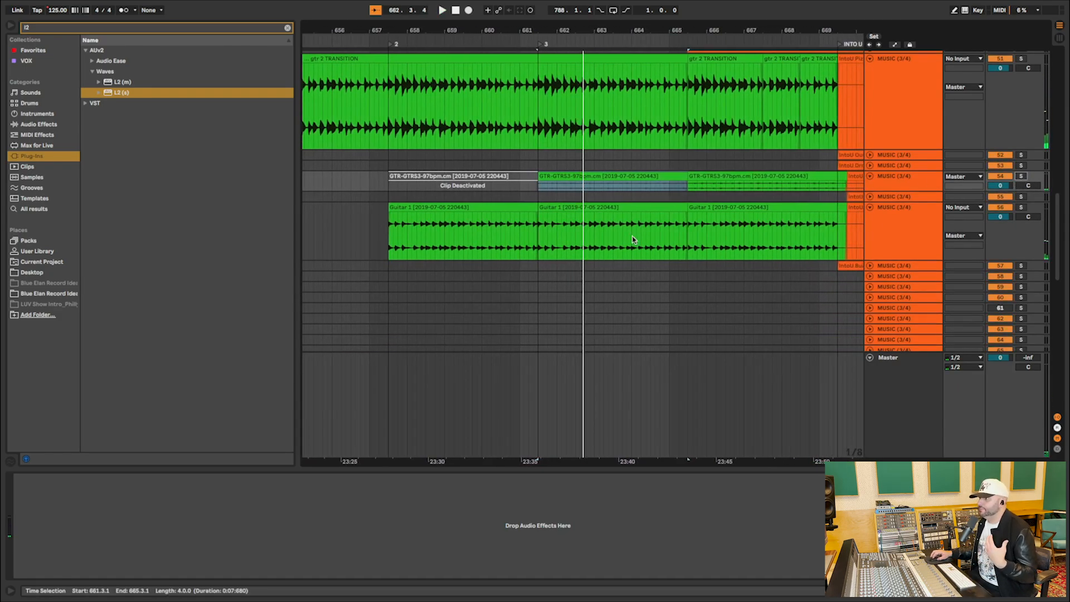
Select the first IntoU Kick clip at 665.3.1, solo its track, and play it.
scroll(633, 240, down, 10)
scroll(616, 290, down, 1)
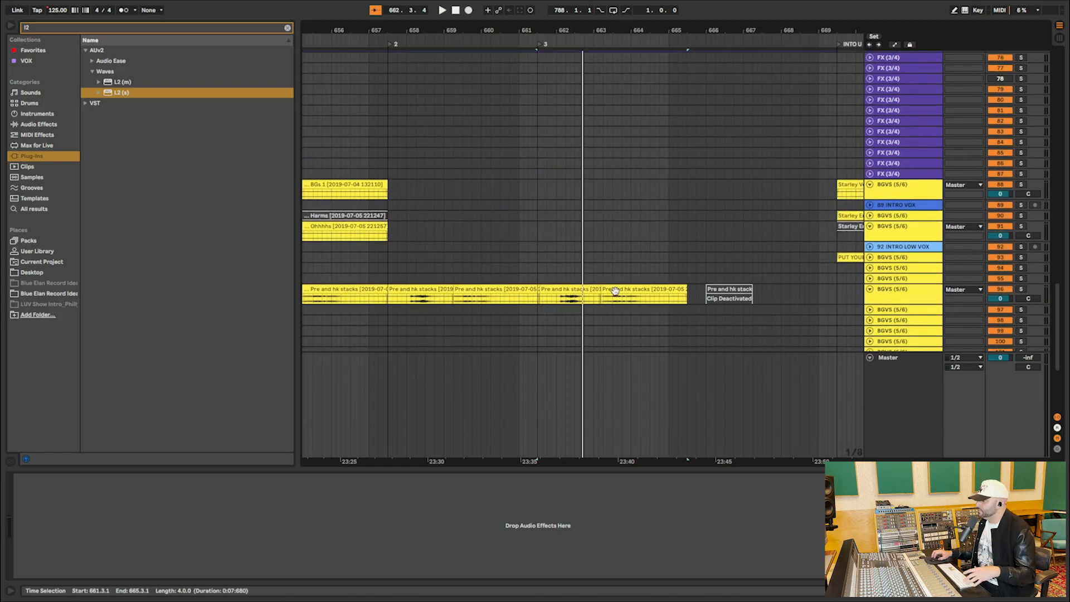
scroll(662, 242, up, 20)
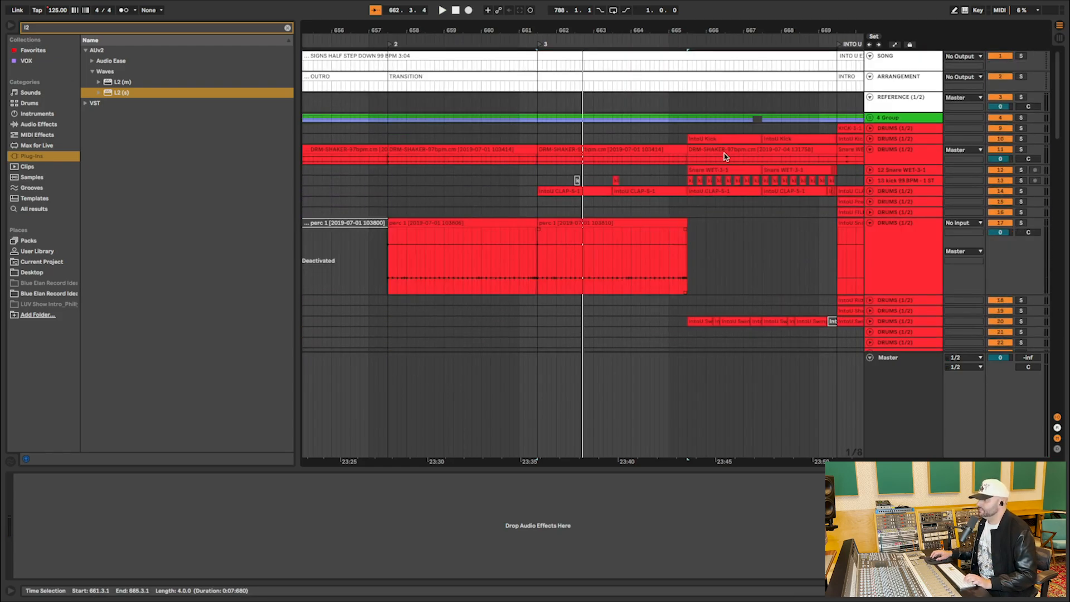
click(721, 141)
scroll(720, 142, right, 3)
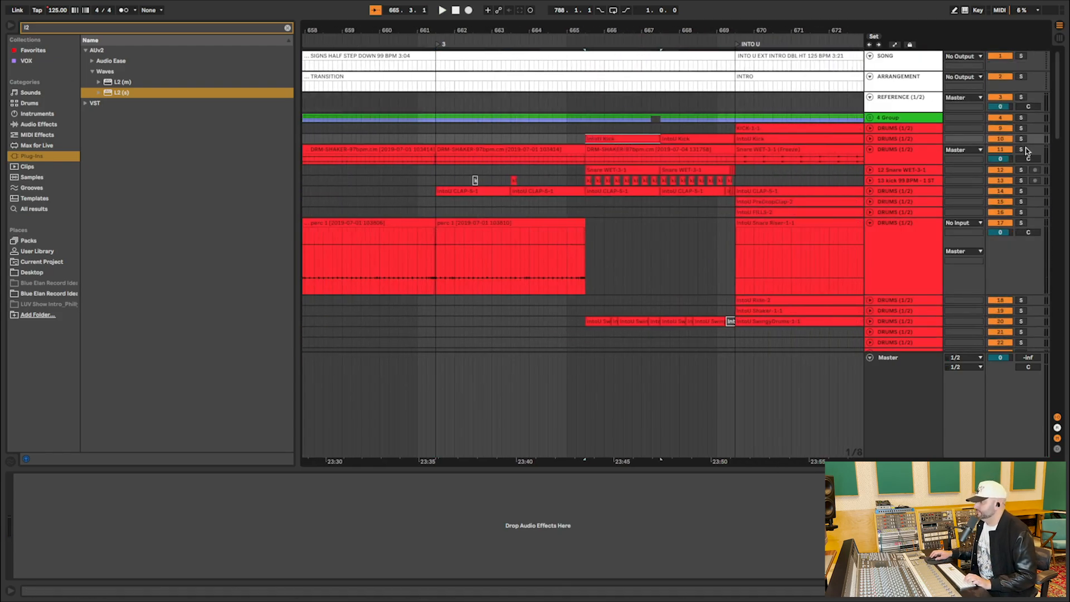
click(1022, 140)
key(space)
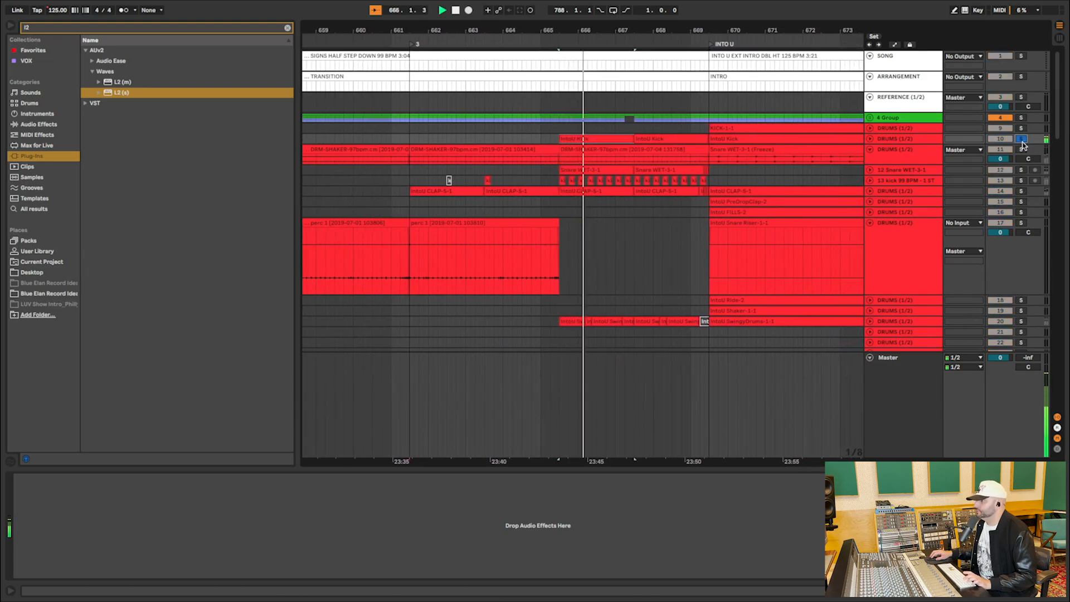
Audition the Snare WET, IntoU CLAP and kick 99 BPM tracks one after another in solo.
click(1022, 171)
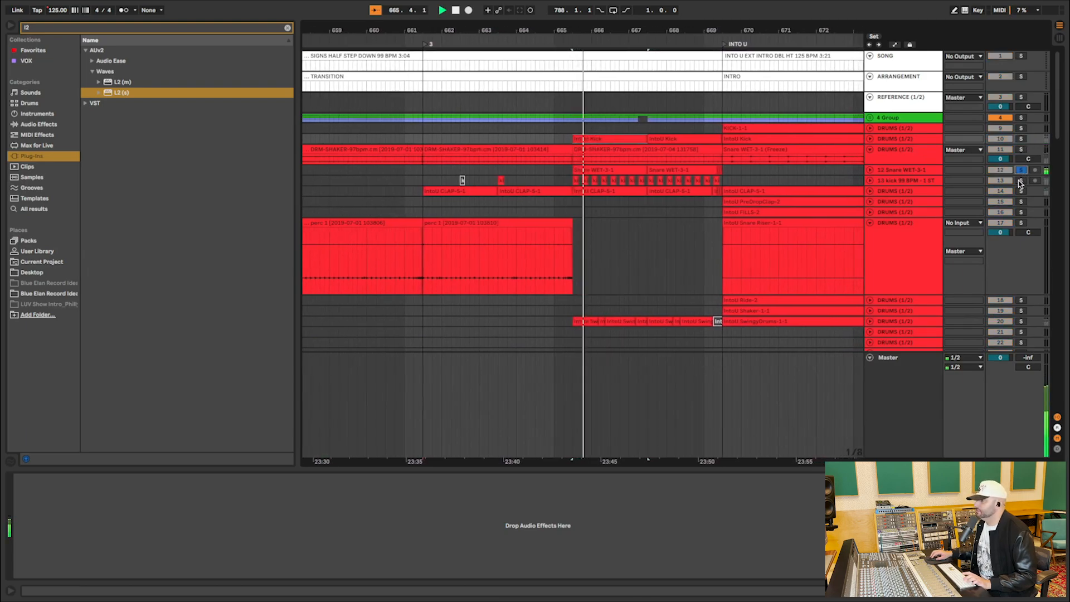
click(1022, 191)
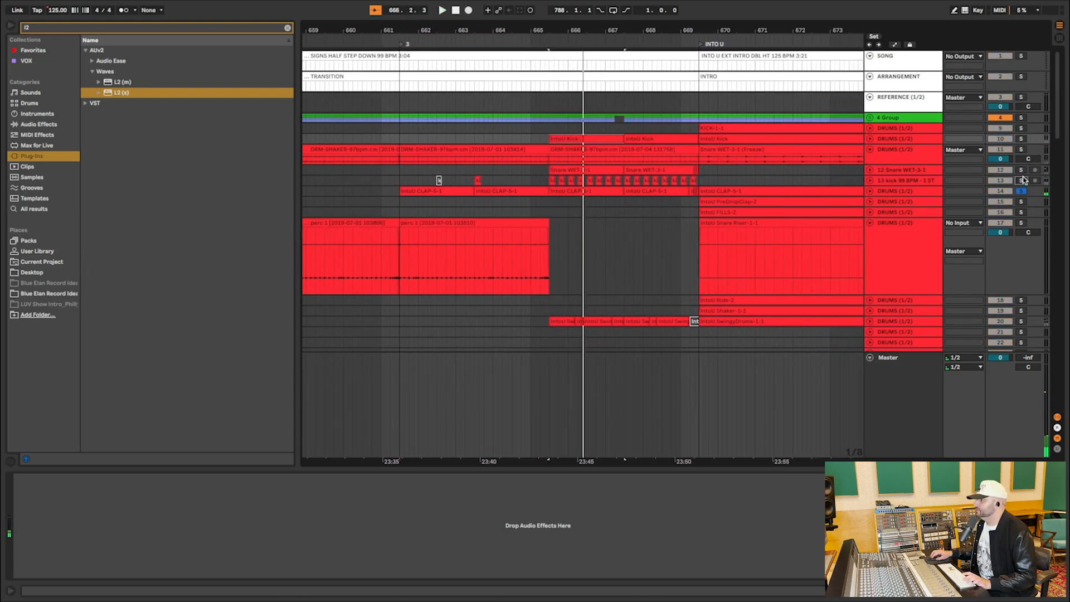
key(space)
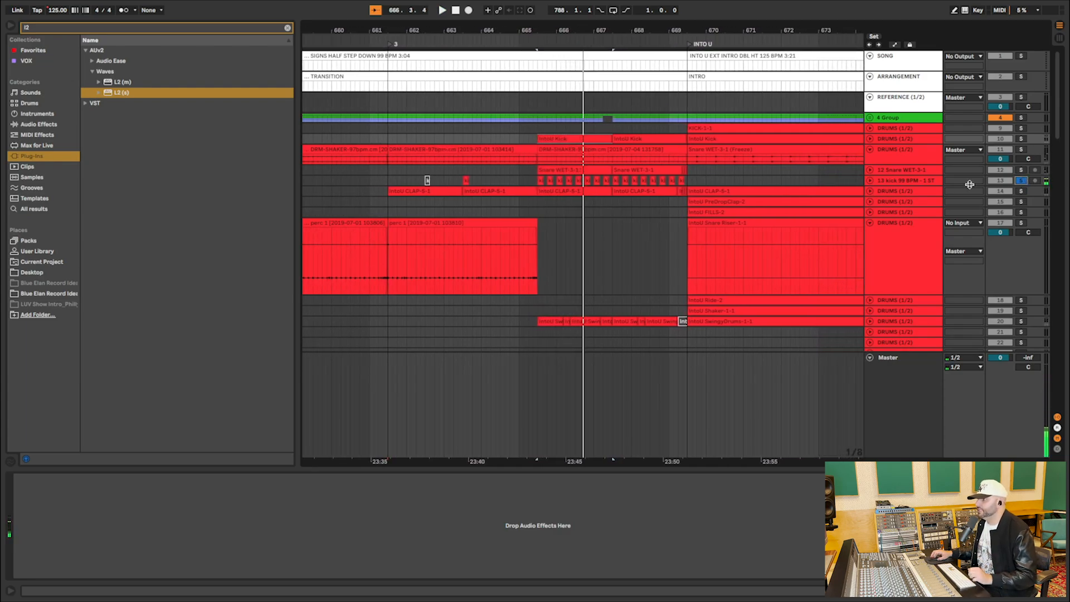
Solo the IntoU SwingyDrums track and play it from its first chopped clip before INTO U.
scroll(654, 244, down, 3)
click(1021, 261)
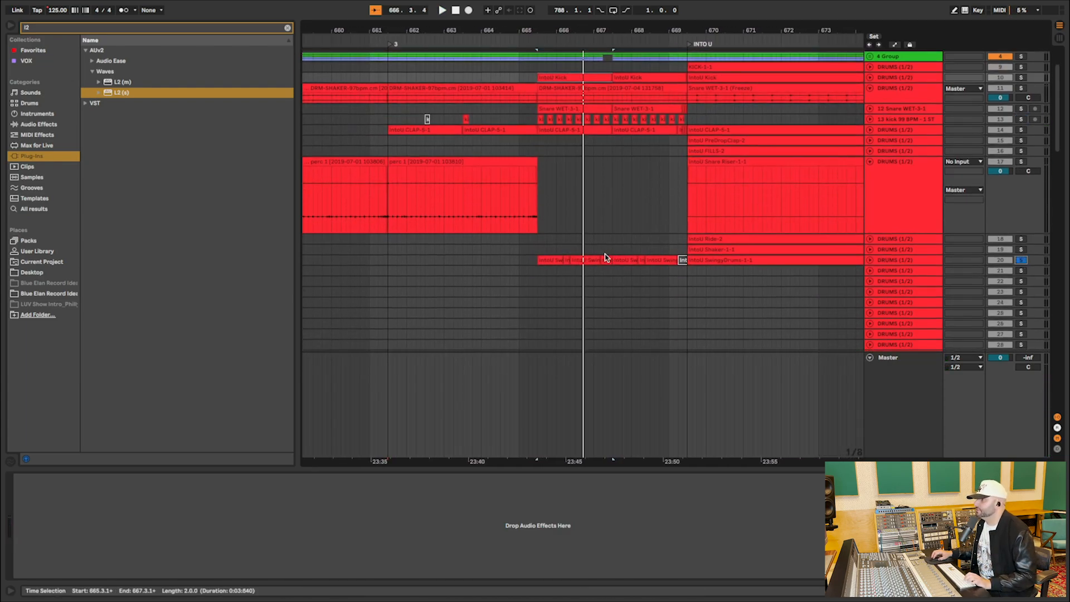
click(554, 260)
key(space)
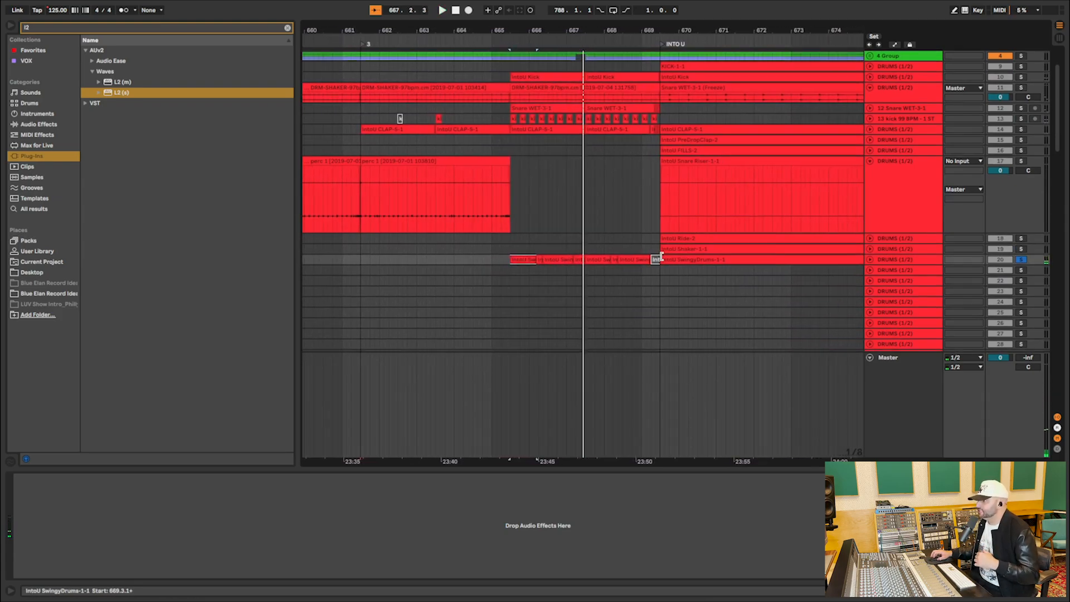
Audition the VersePluck Transition LS clip soloed, enlarge its track, and highlight most of the clip's waveform up to INTO U.
scroll(660, 260, down, 10)
click(578, 248)
click(579, 231)
click(871, 230)
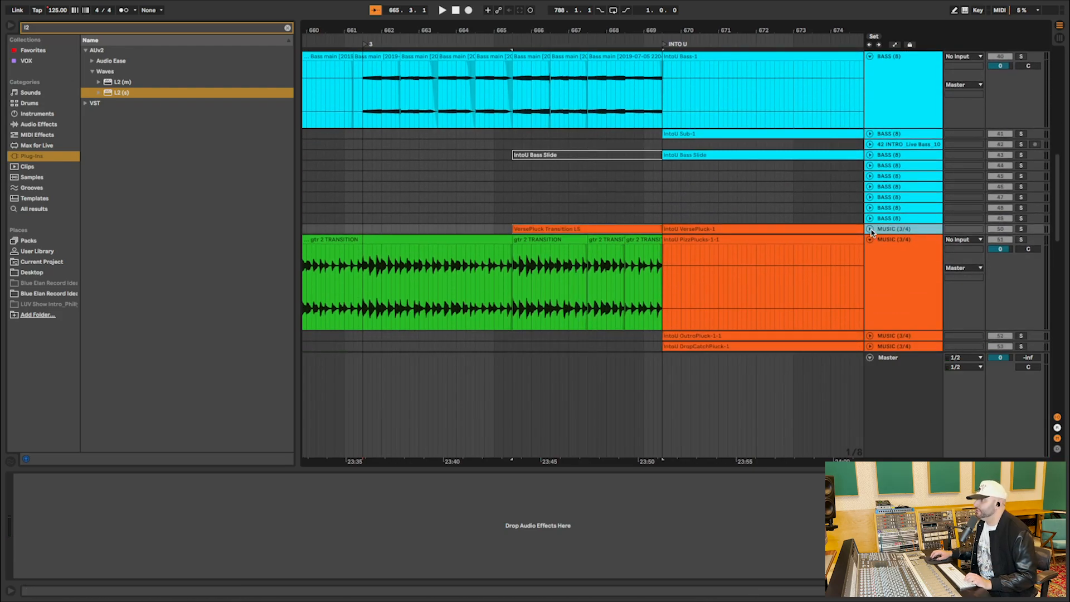
click(1022, 230)
key(space)
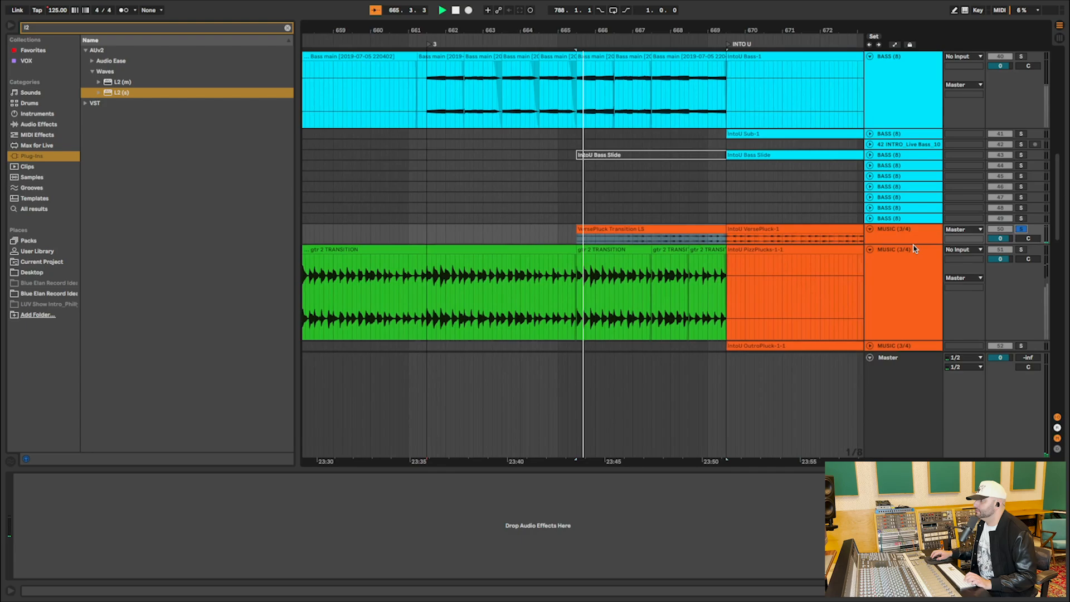
drag(912, 244, 803, 347)
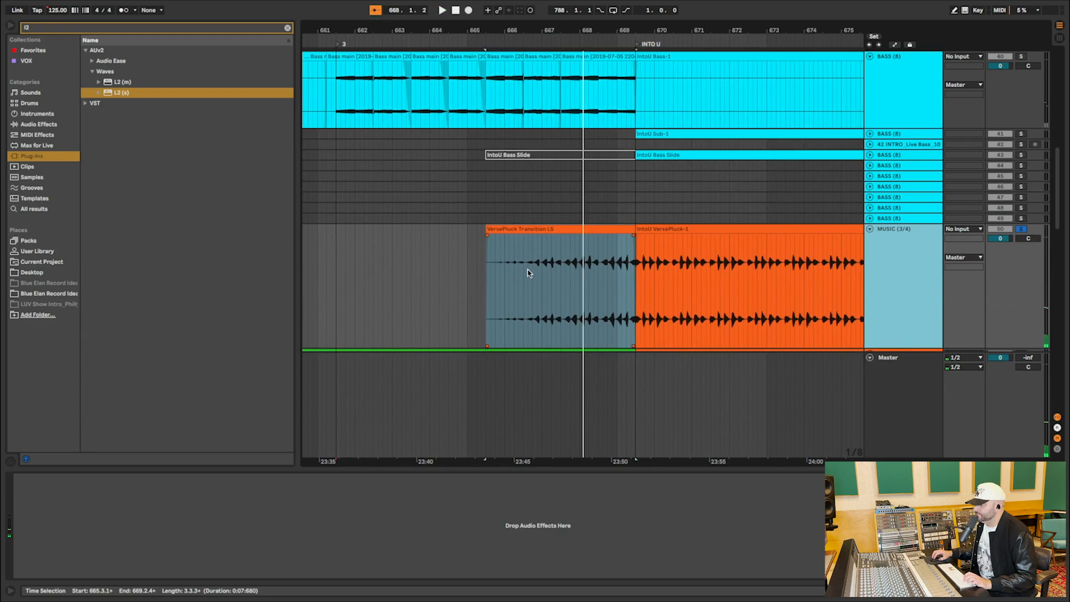
drag(500, 271, 624, 266)
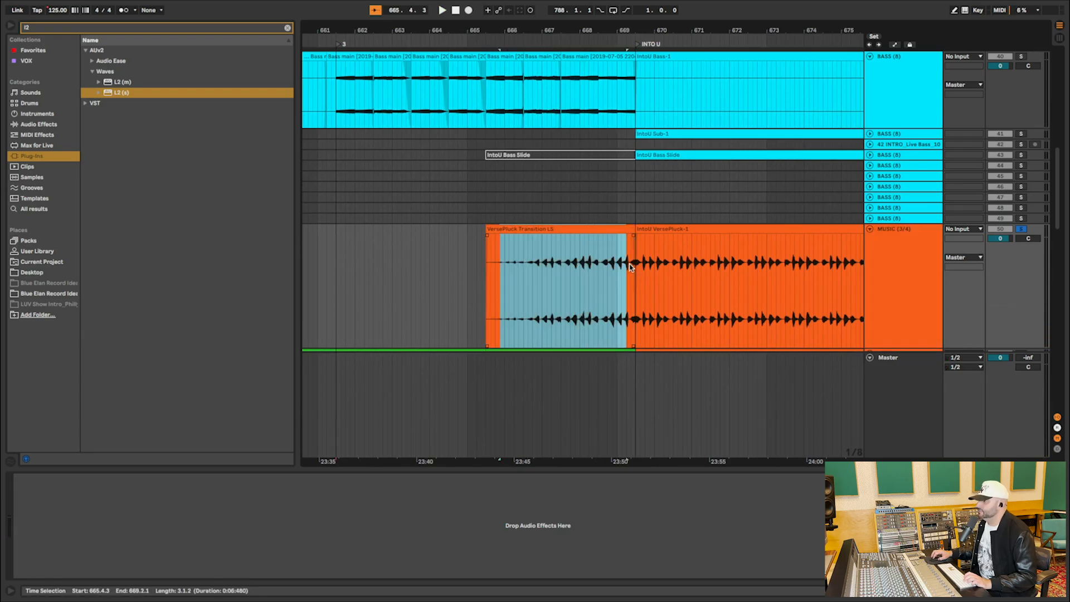
Enlarge the track with the IntoU FX-2-1 clip leading into INTO U and audition that clip soloed from its middle.
scroll(630, 266, down, 15)
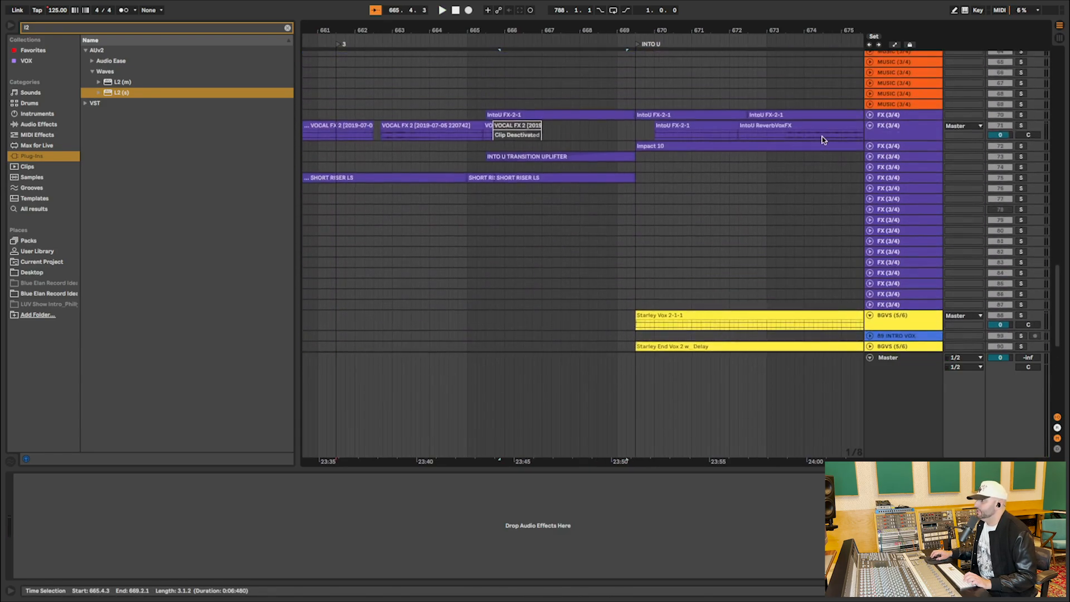
click(582, 114)
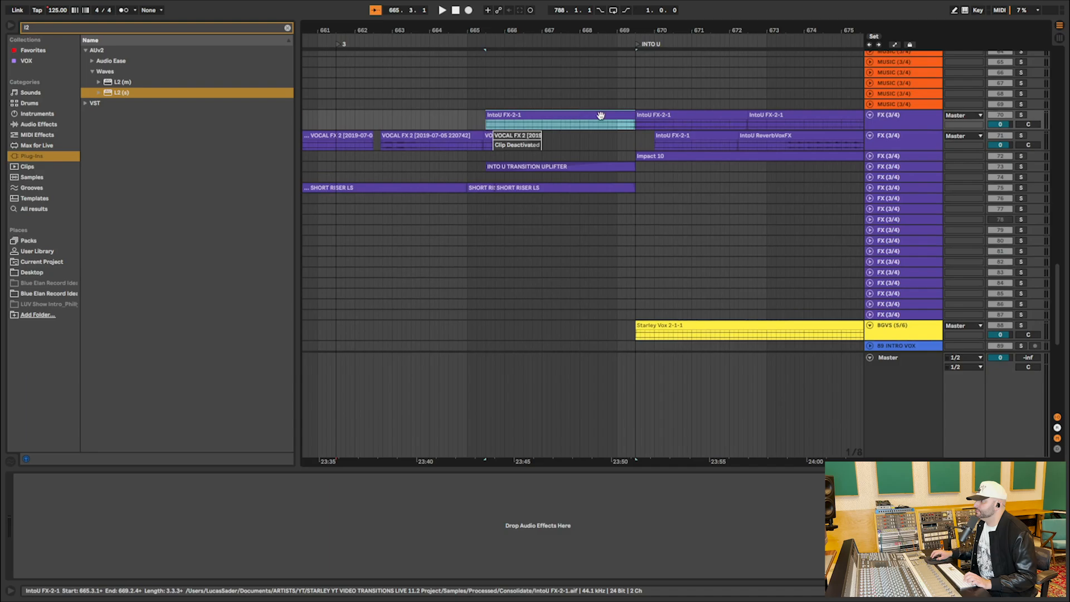
drag(890, 121, 896, 207)
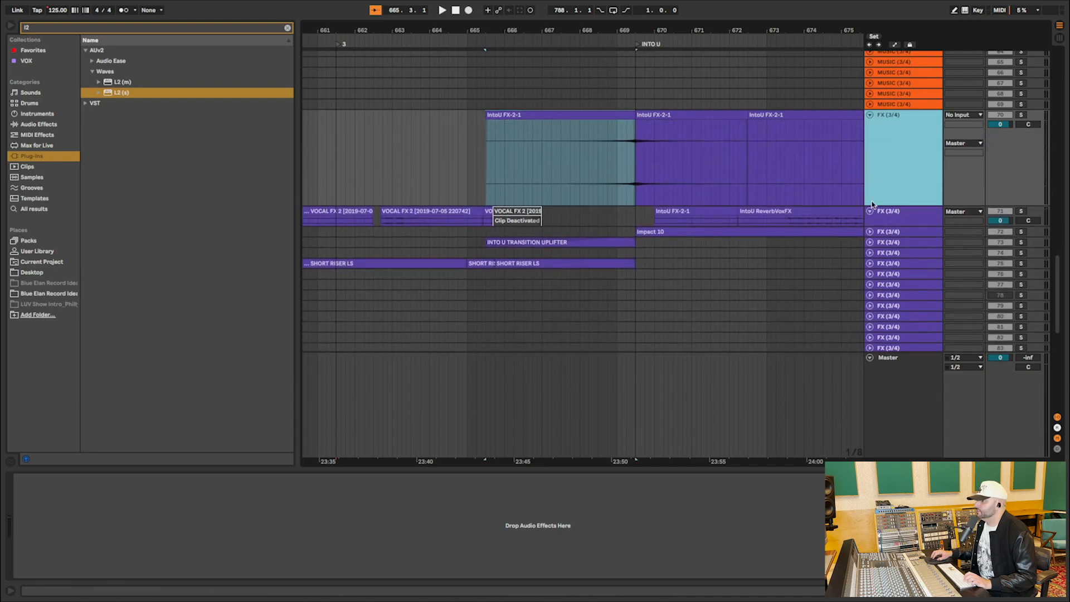
click(570, 162)
click(1021, 115)
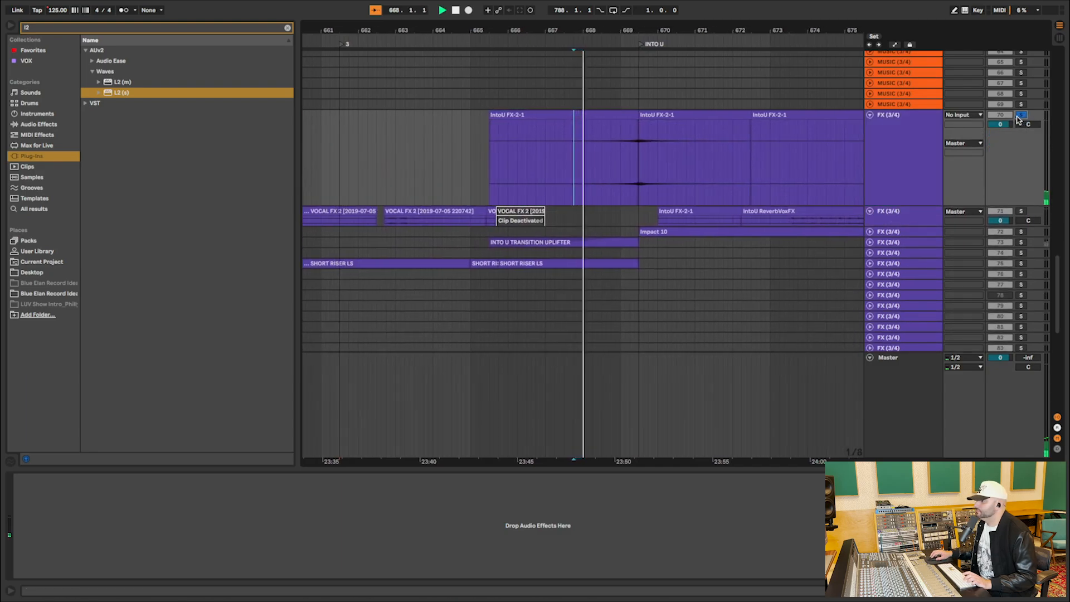
Unfold the INTO U TRANSITION UPLIFTER track, audition its clip soloed, and unfold the SHORT RISER LS track.
click(870, 243)
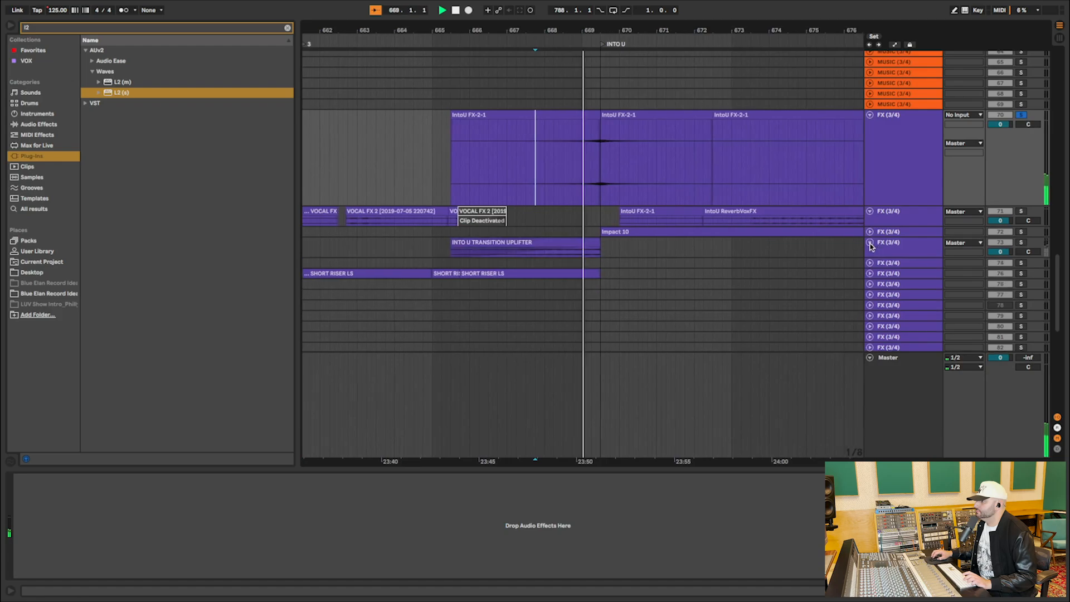
key(space)
click(516, 241)
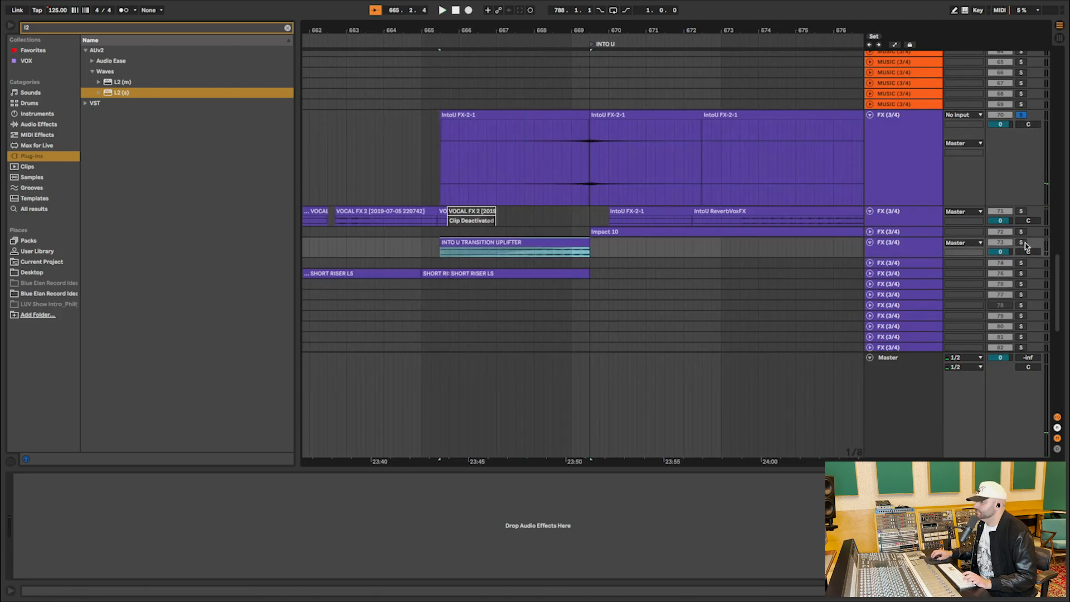
click(1021, 243)
key(space)
click(870, 273)
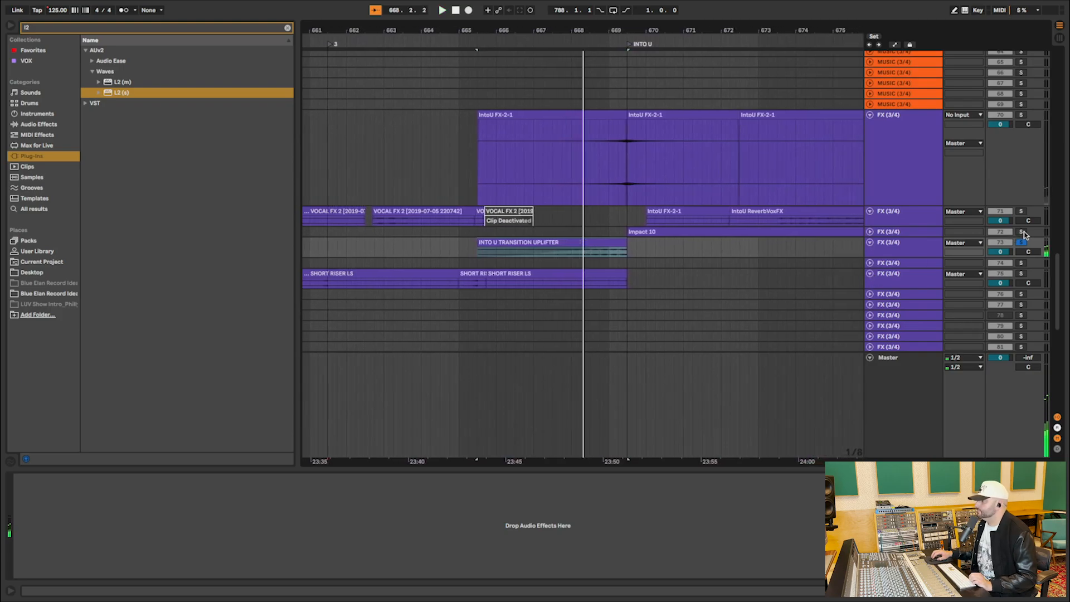
Play all layers together from 665.3.1 on the Guitar 1 track through the INTO U locator.
scroll(615, 220, left, 3)
scroll(616, 219, up, 6)
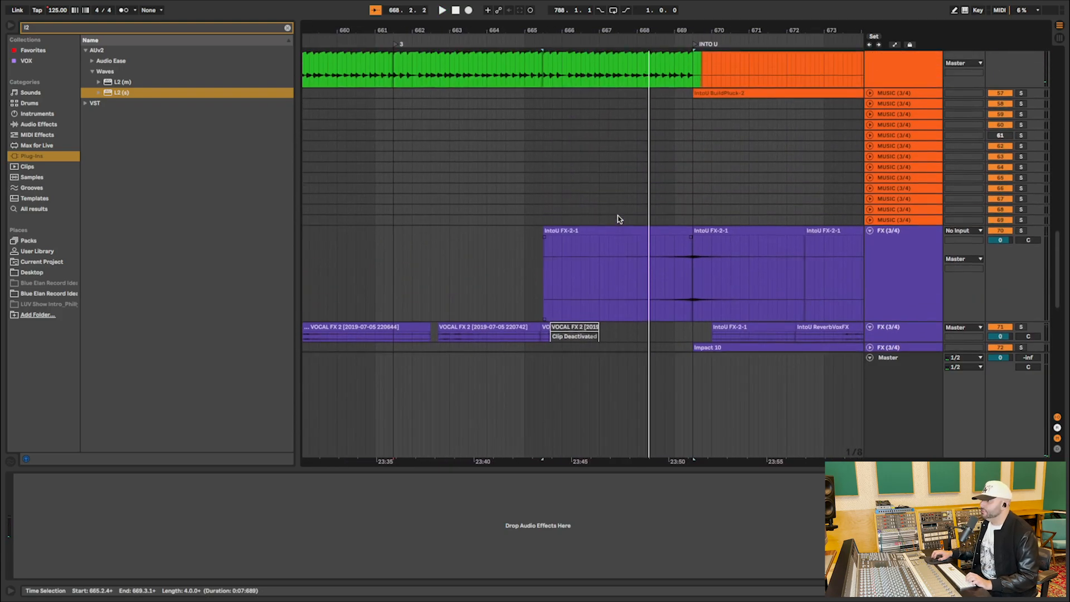
scroll(618, 219, up, 2)
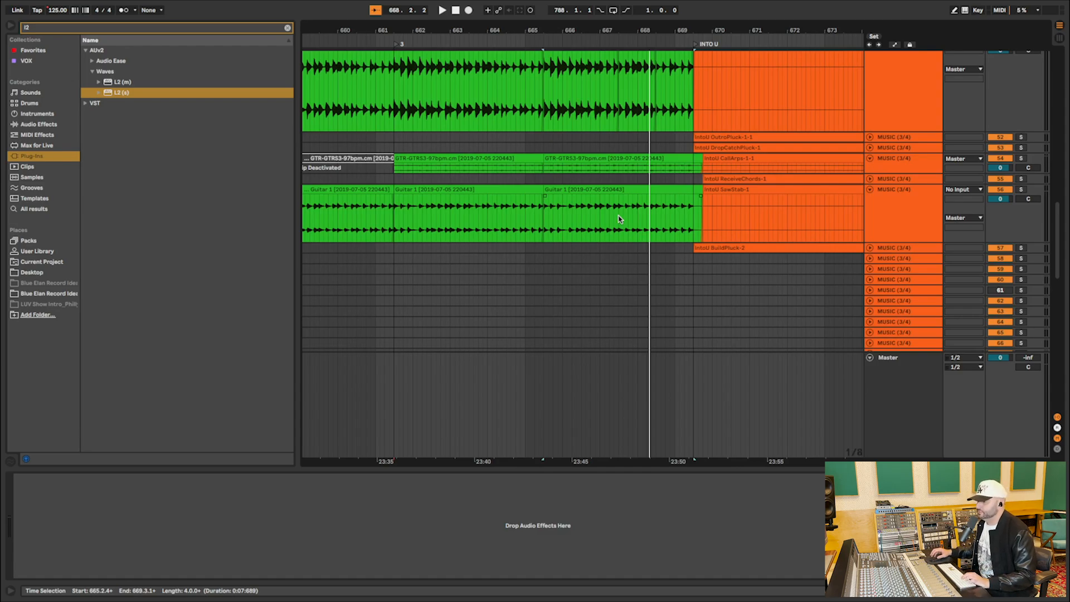
click(545, 219)
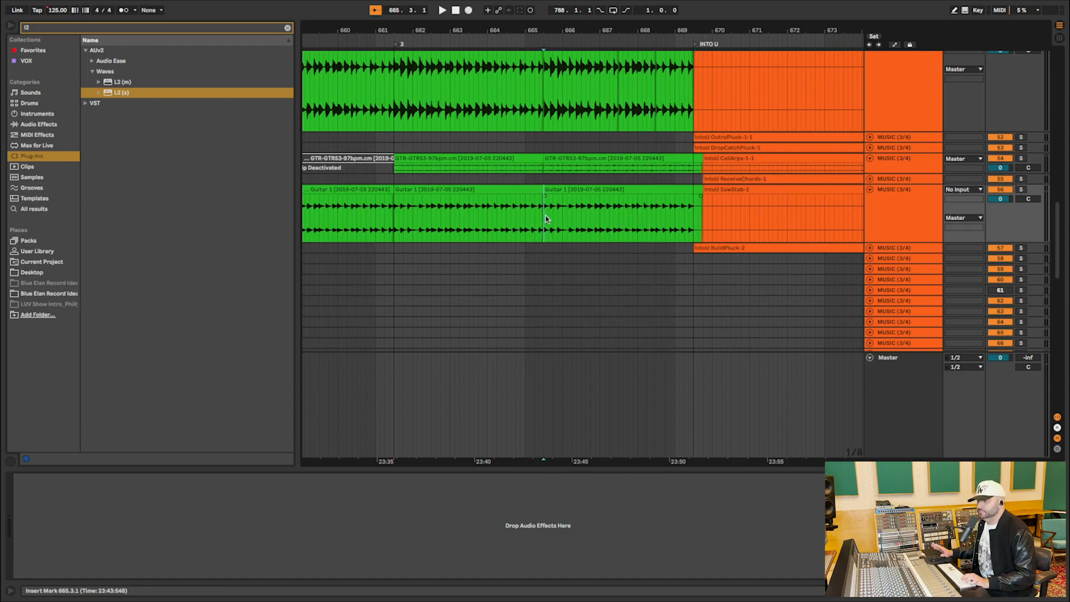
key(space)
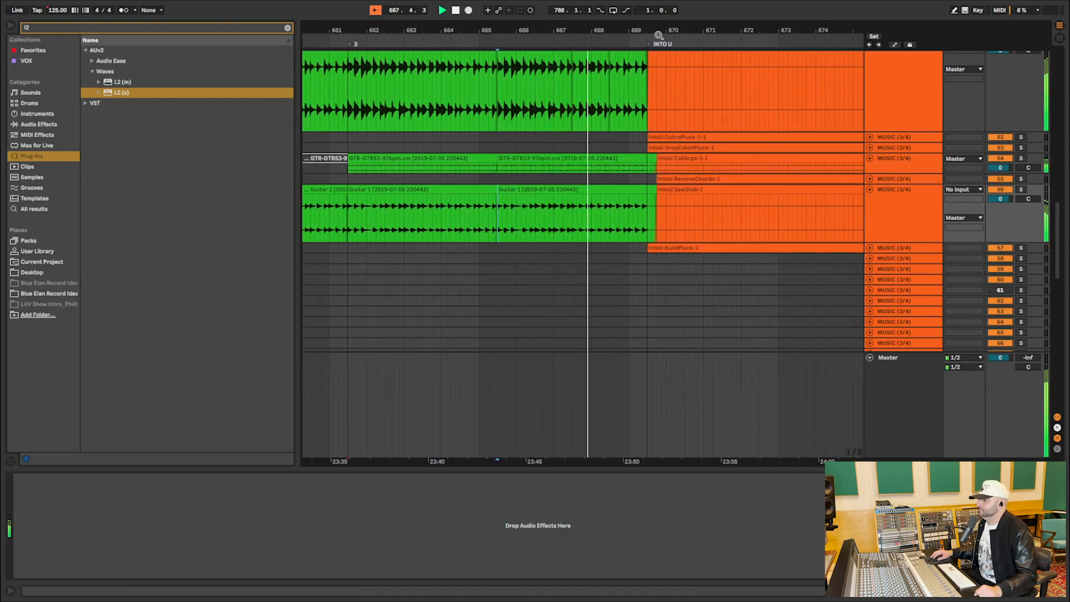
drag(659, 35, 659, 46)
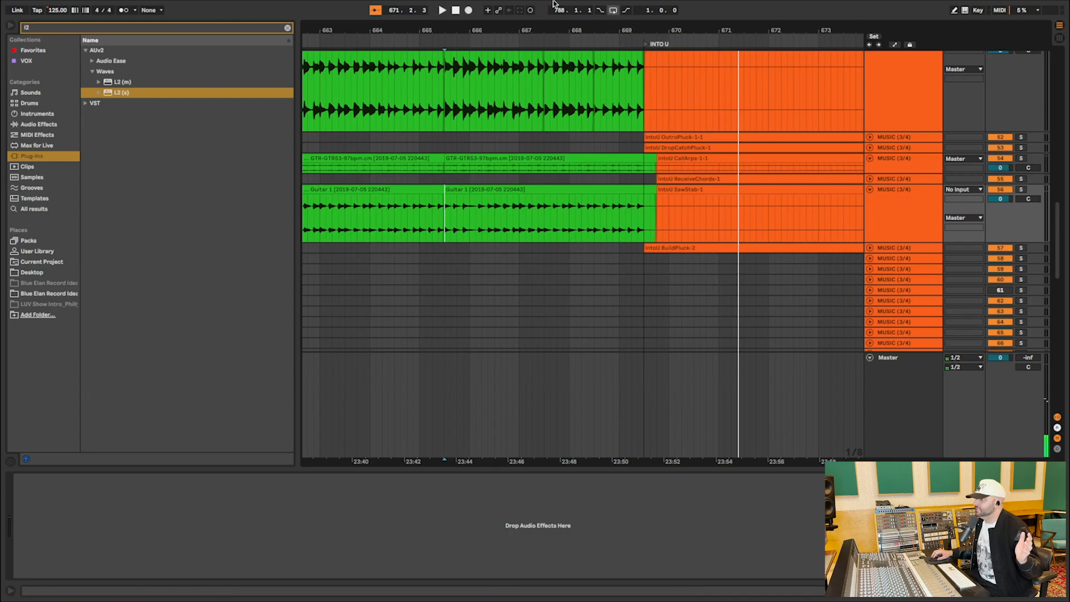
Go to the BL TRANSITION section, unfold the Master track, and show its Song Tempo automation.
drag(529, 34, 528, 31)
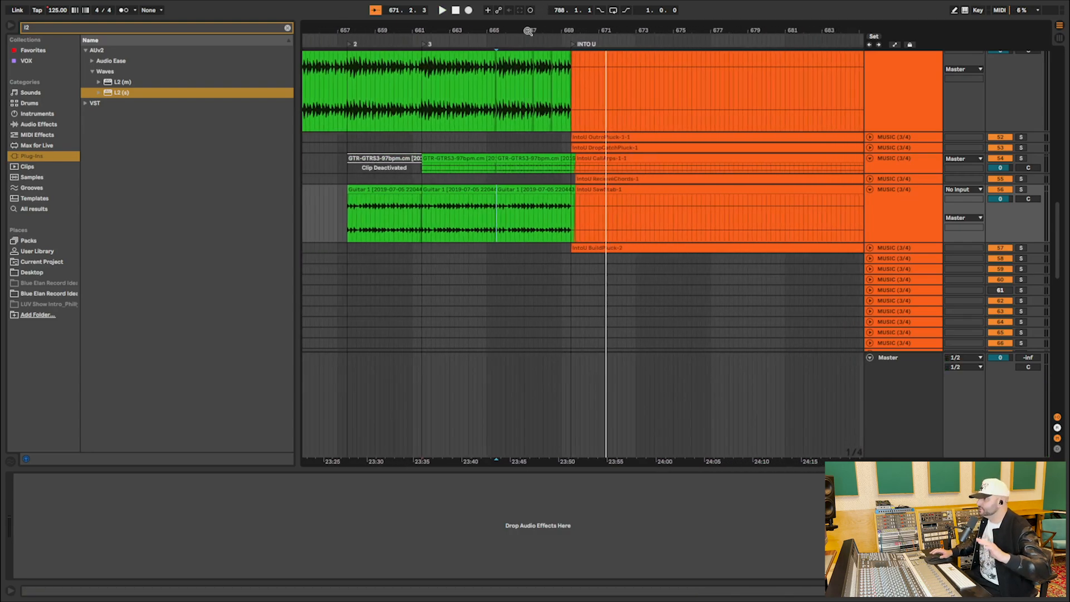
scroll(613, 217, up, 3)
scroll(613, 217, up, 6)
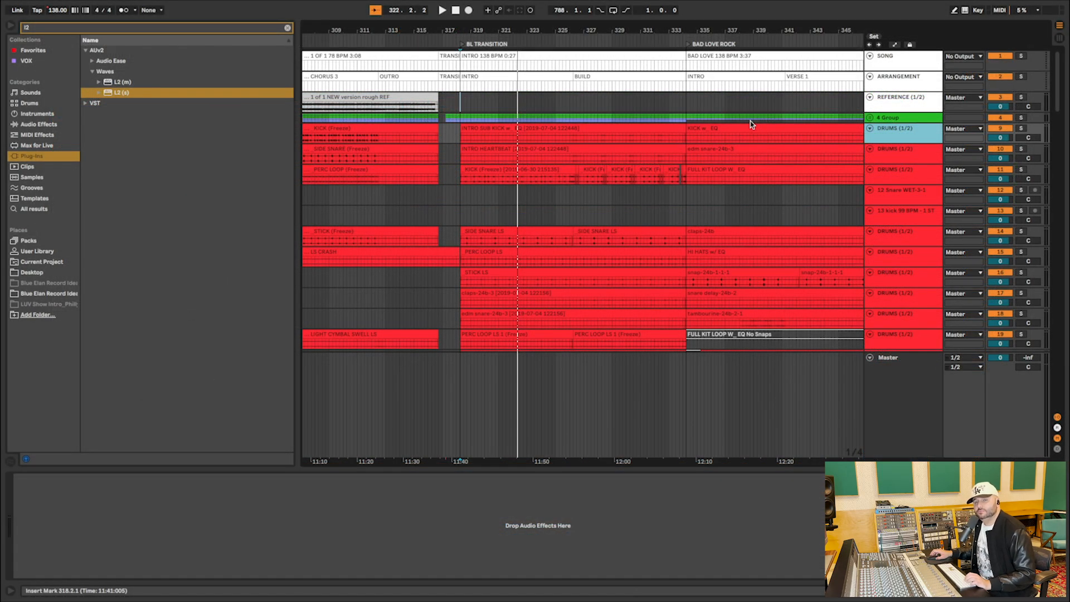
drag(452, 34, 452, 55)
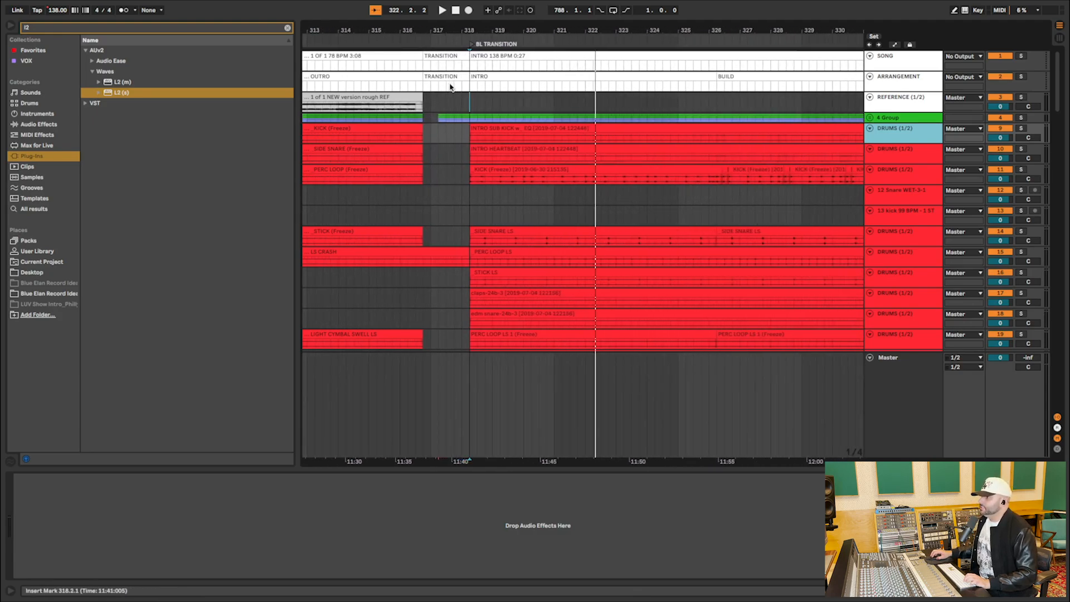
scroll(448, 97, left, 3)
scroll(448, 97, right, 1)
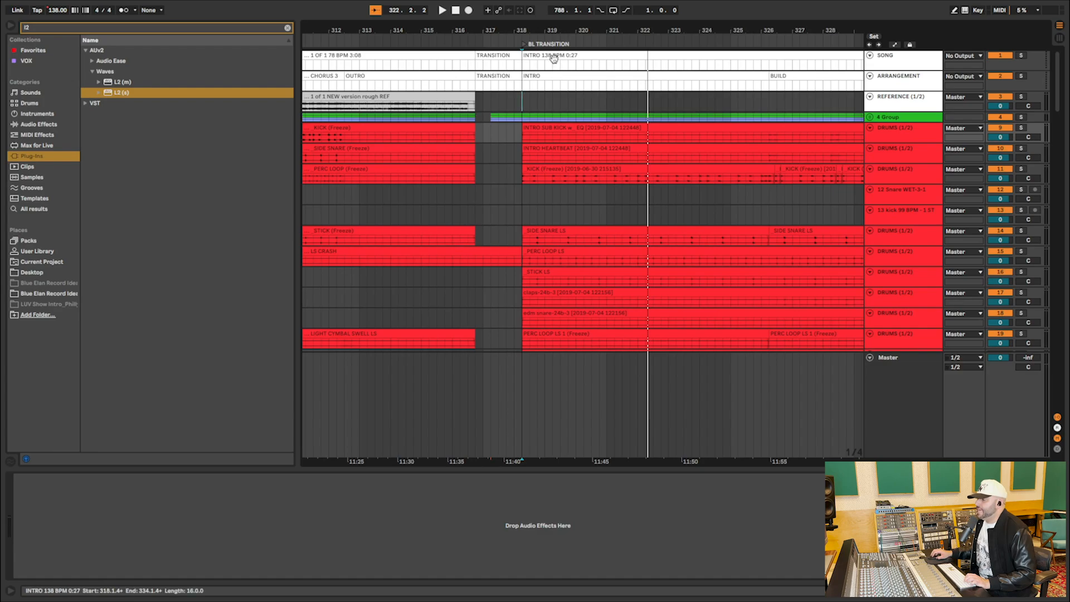
click(870, 362)
key(a)
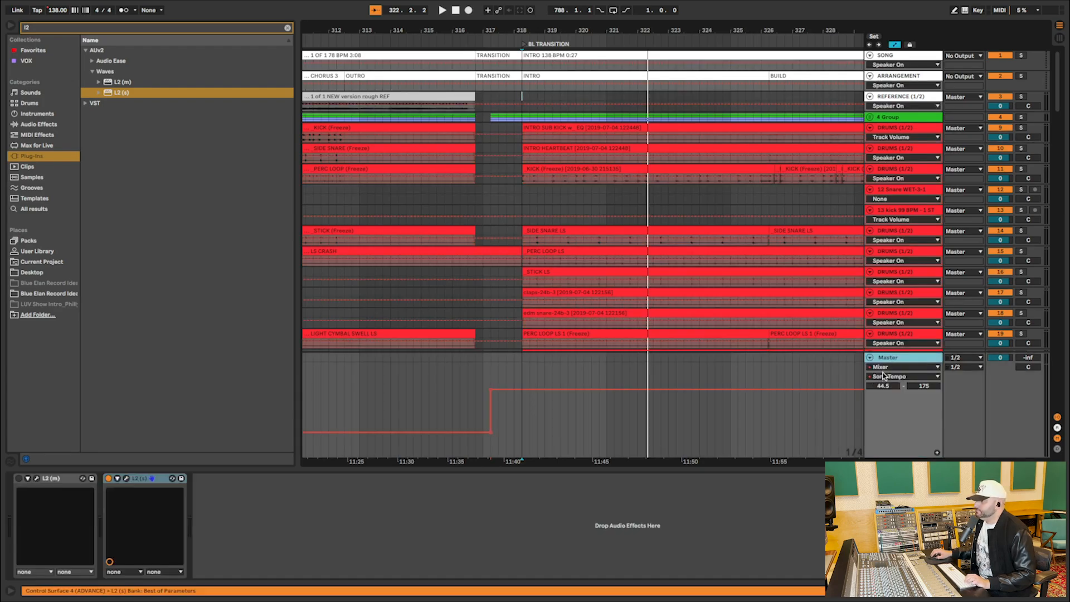
Examine the Song Tempo automation from BL TRANSITION to BAD LOVE ROCK and place the insert marker at 319.1.3.
scroll(703, 373, right, 10)
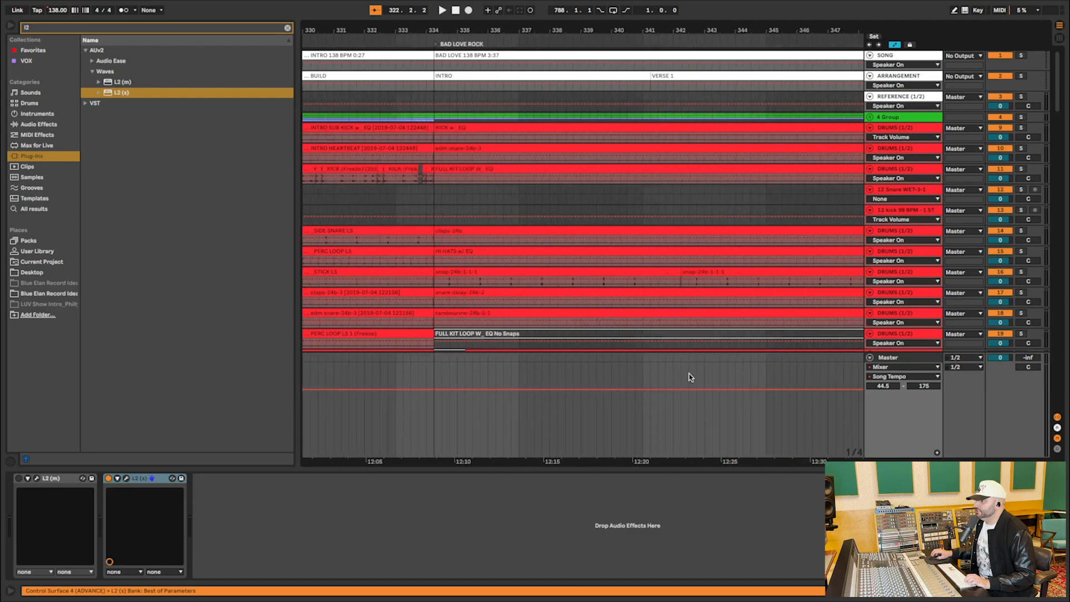
drag(615, 44, 608, 44)
drag(400, 32, 415, 39)
click(453, 393)
click(695, 423)
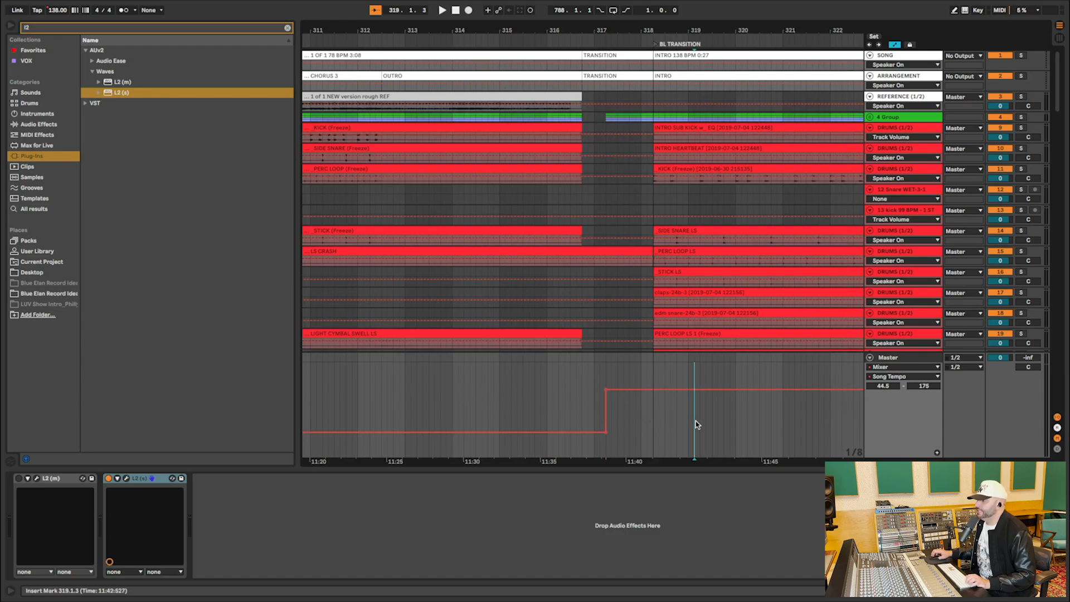
Hide the automation lanes and look over the track layers around the BL TRANSITION locator.
key(a)
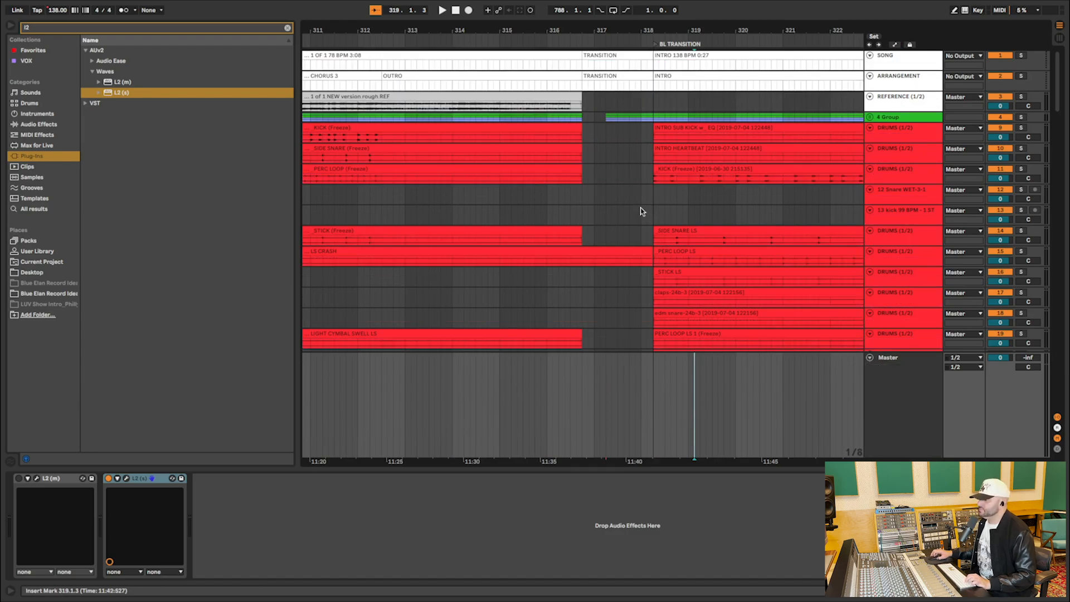
scroll(641, 211, down, 20)
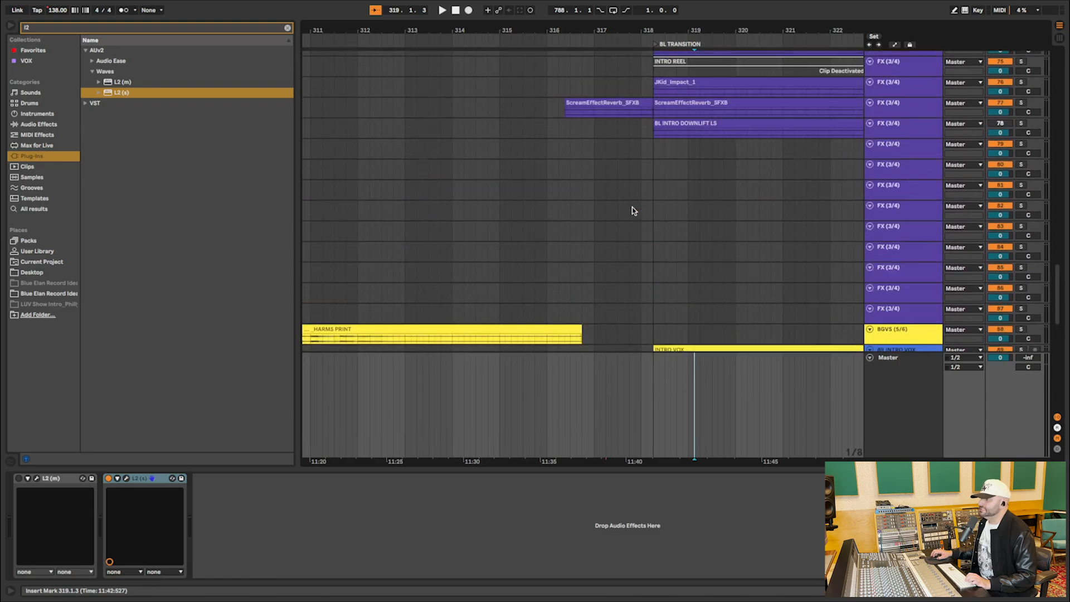
scroll(631, 211, up, 3)
scroll(580, 178, up, 20)
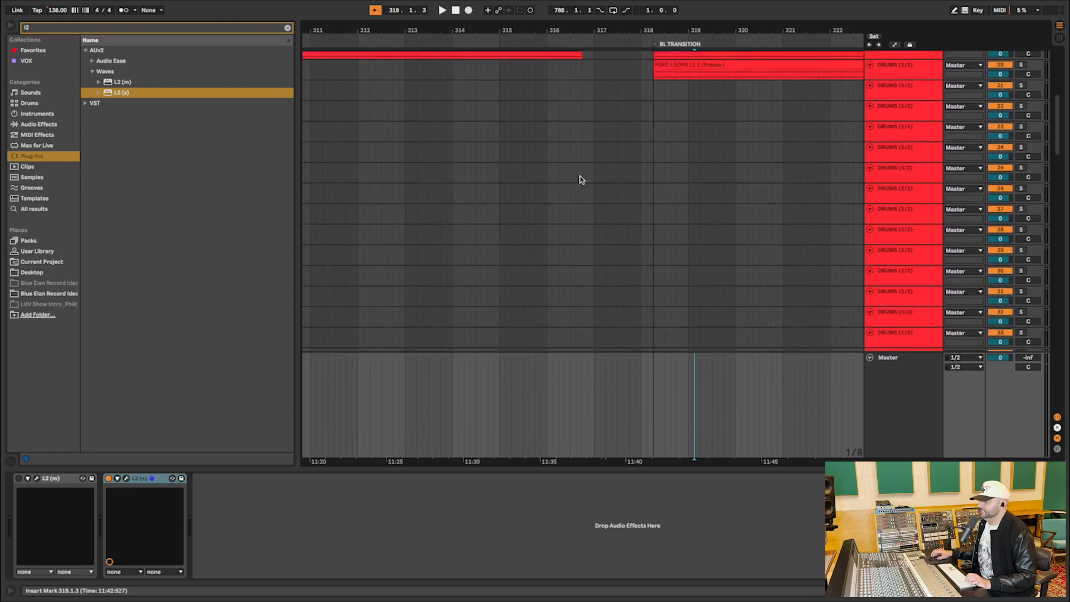
scroll(580, 179, up, 10)
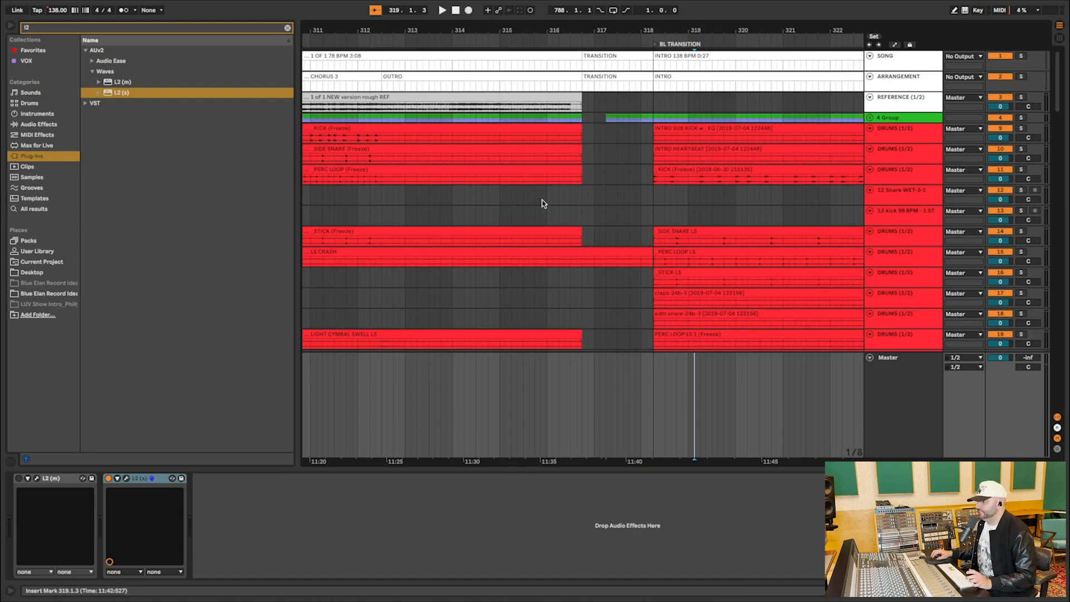
Examine the arrangement from BL TRANSITION through BAD LOVE ROCK and place the insert marker at 318.2.1 on the REFERENCE track.
scroll(543, 203, right, 5)
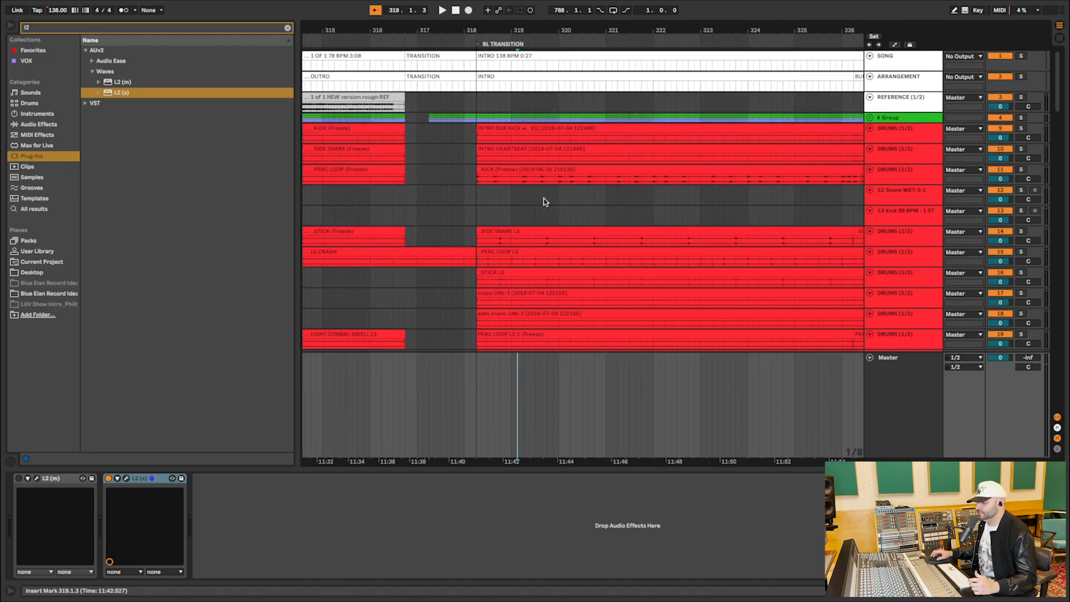
scroll(545, 202, right, 2)
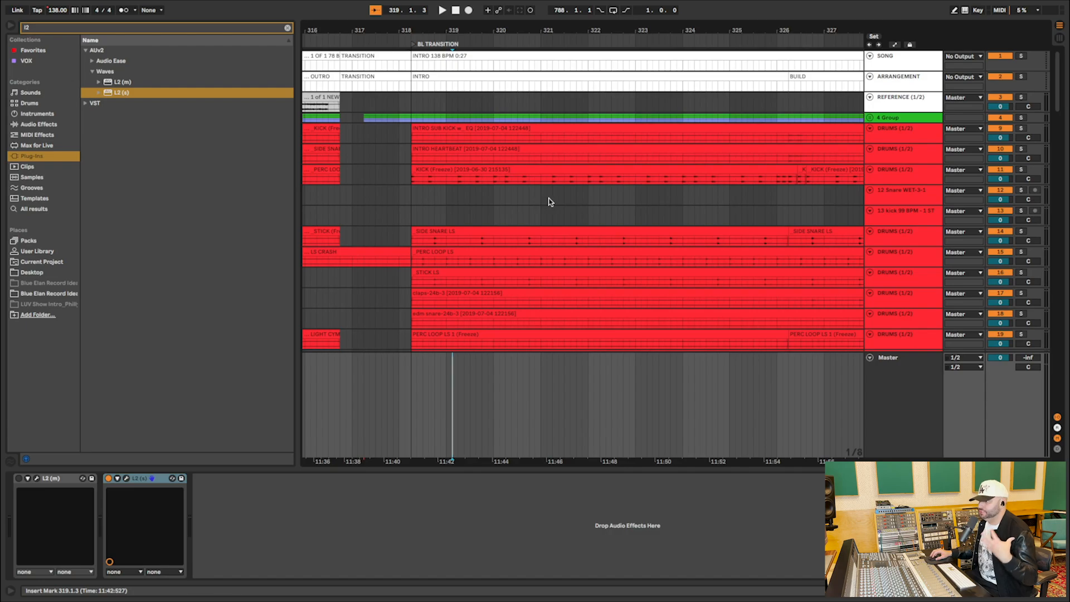
scroll(547, 202, left, 3)
scroll(549, 202, left, 3)
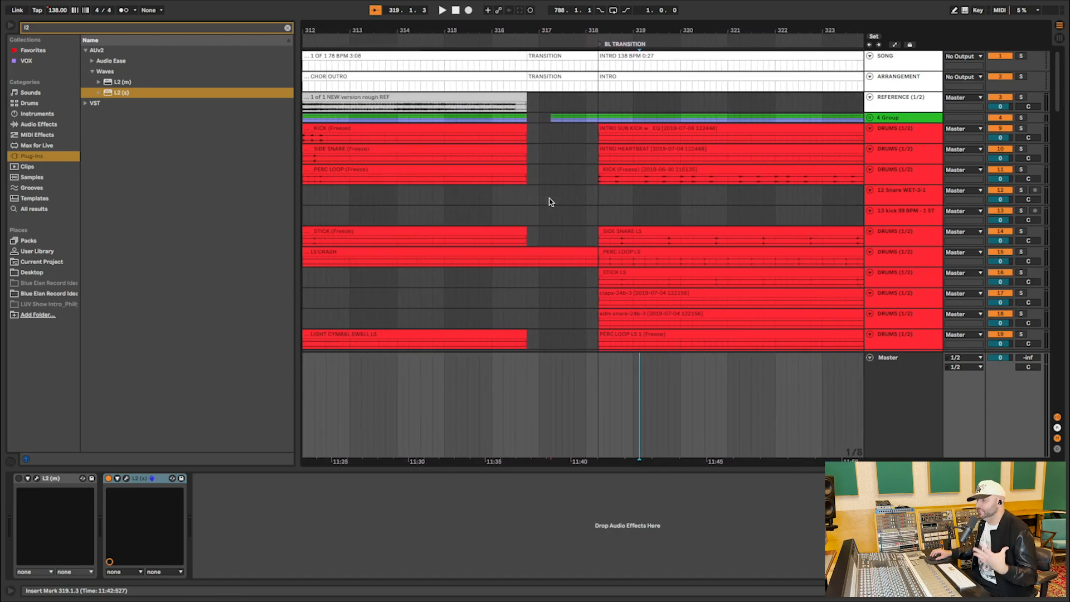
scroll(550, 202, right, 5)
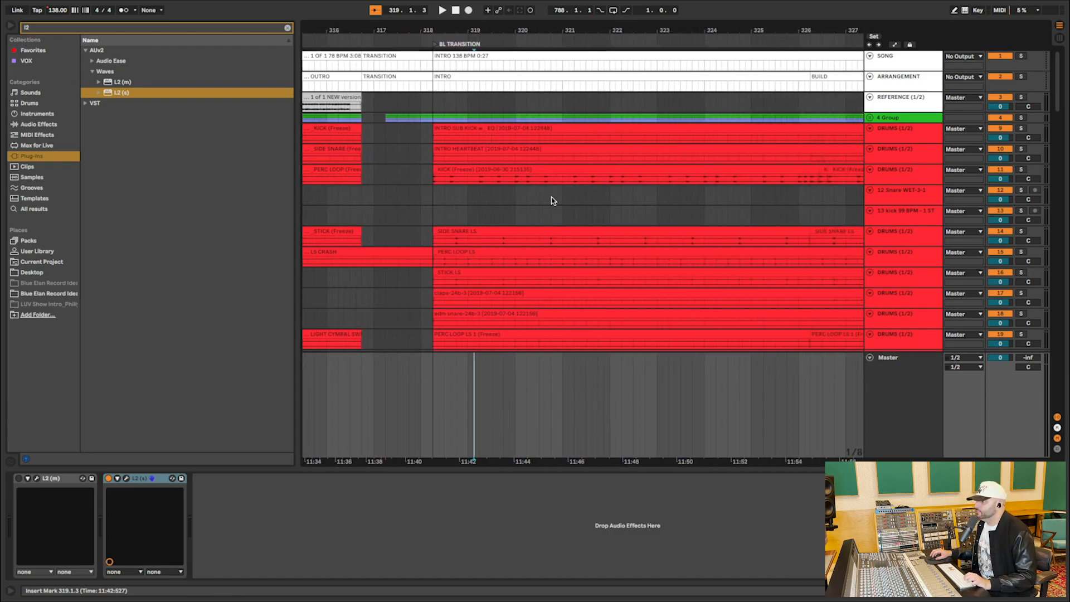
drag(608, 33, 608, 6)
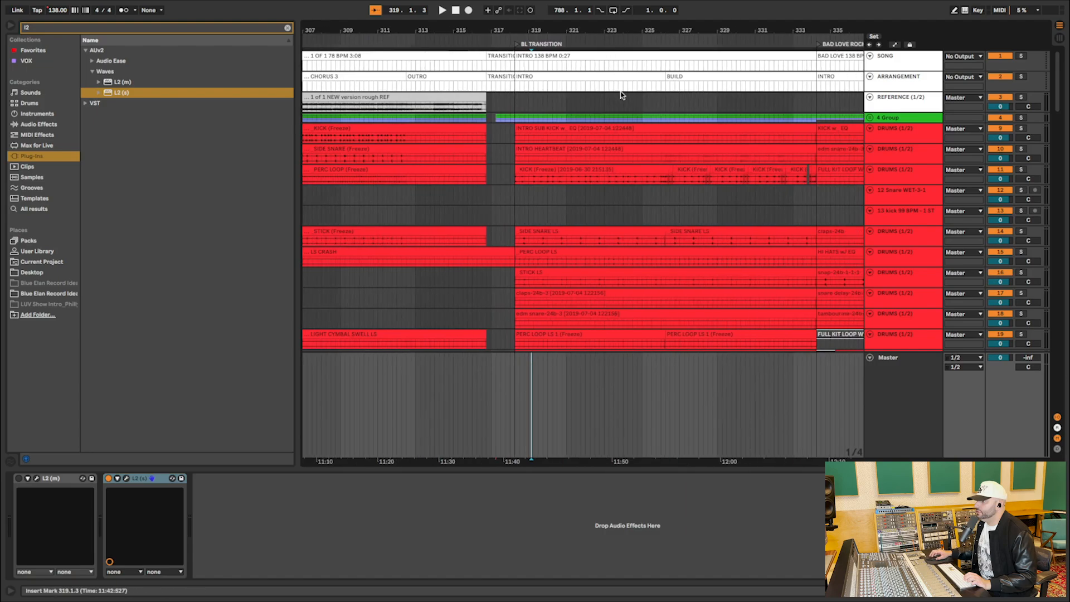
scroll(624, 137, down, 5)
scroll(625, 137, right, 3)
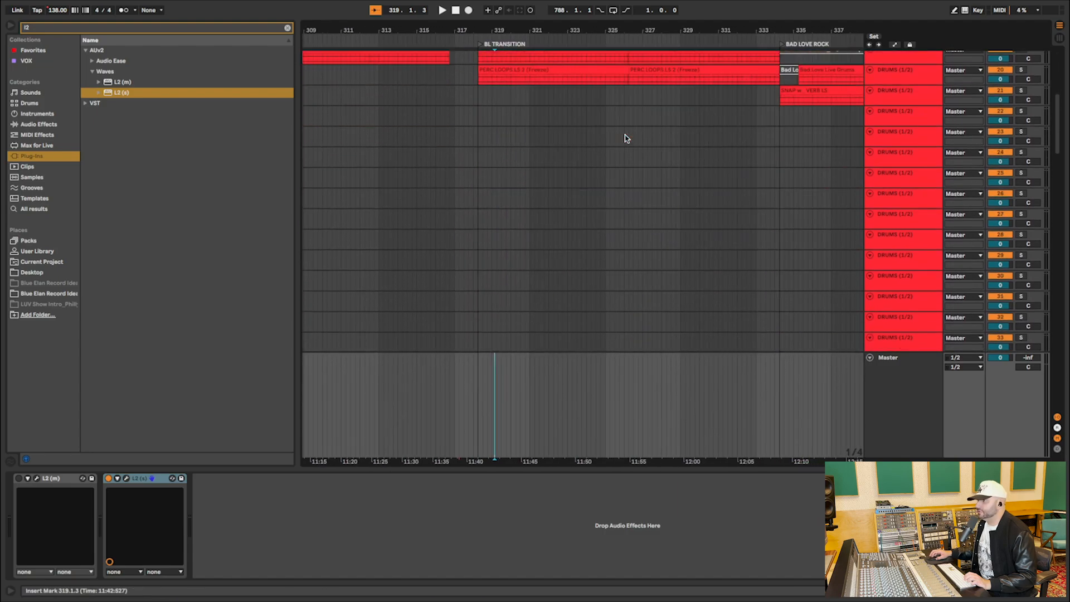
scroll(624, 137, up, 8)
scroll(625, 137, right, 3)
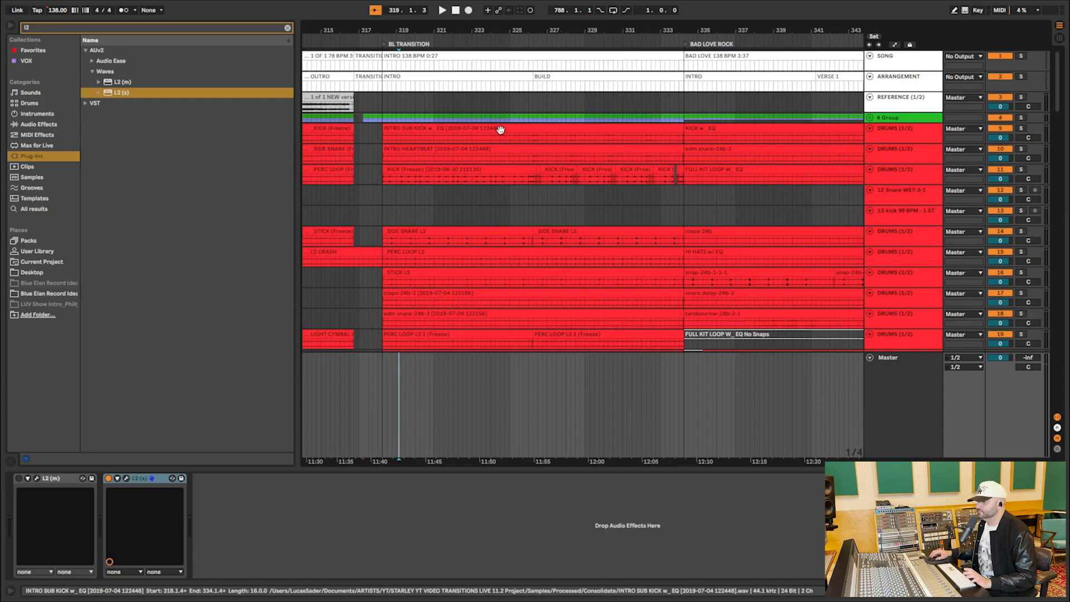
click(380, 105)
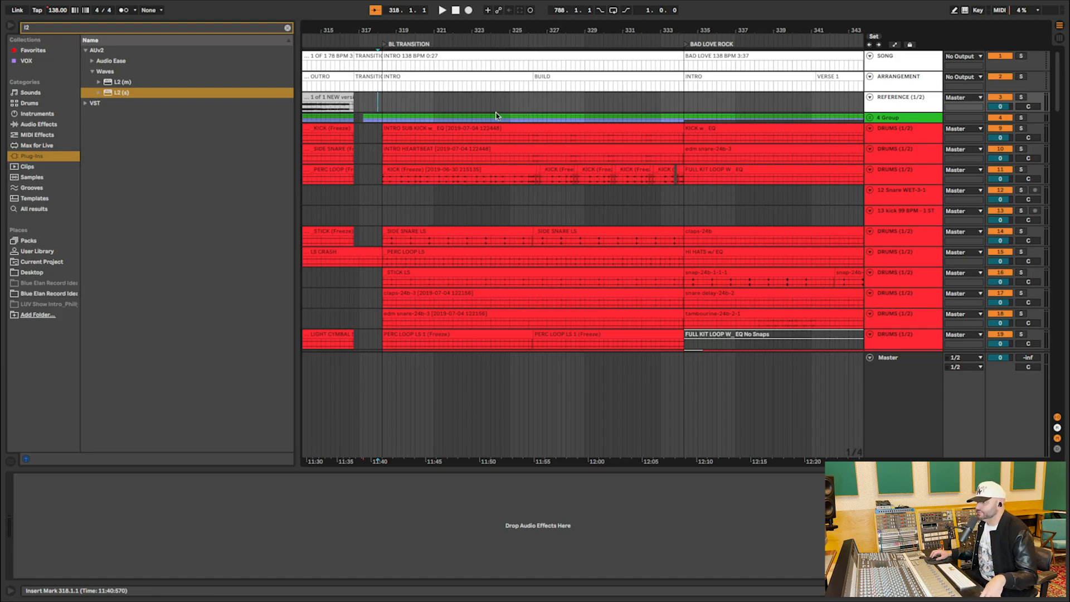
click(382, 103)
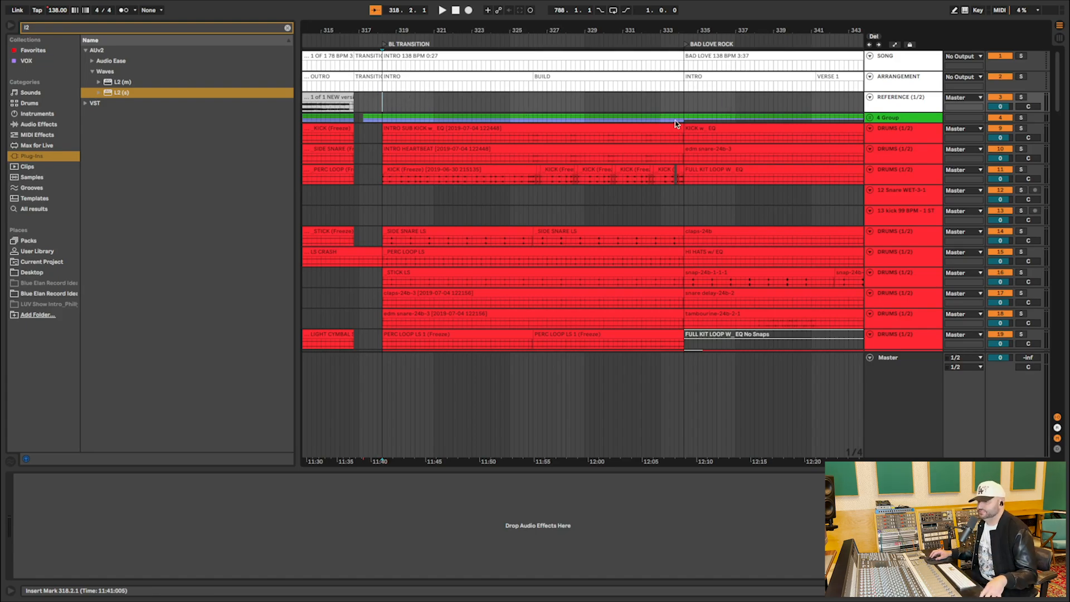
Select the INTRO SUB KICK clip at BL TRANSITION, check the bass layers below, and play all layers from the clip's start.
scroll(703, 159, down, 2)
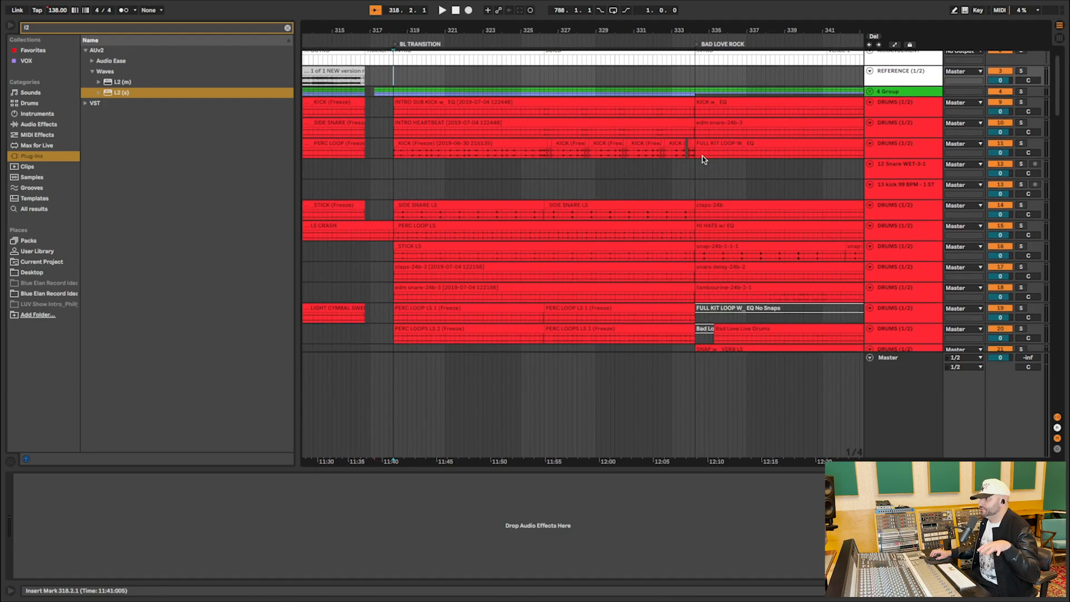
scroll(432, 134, left, 3)
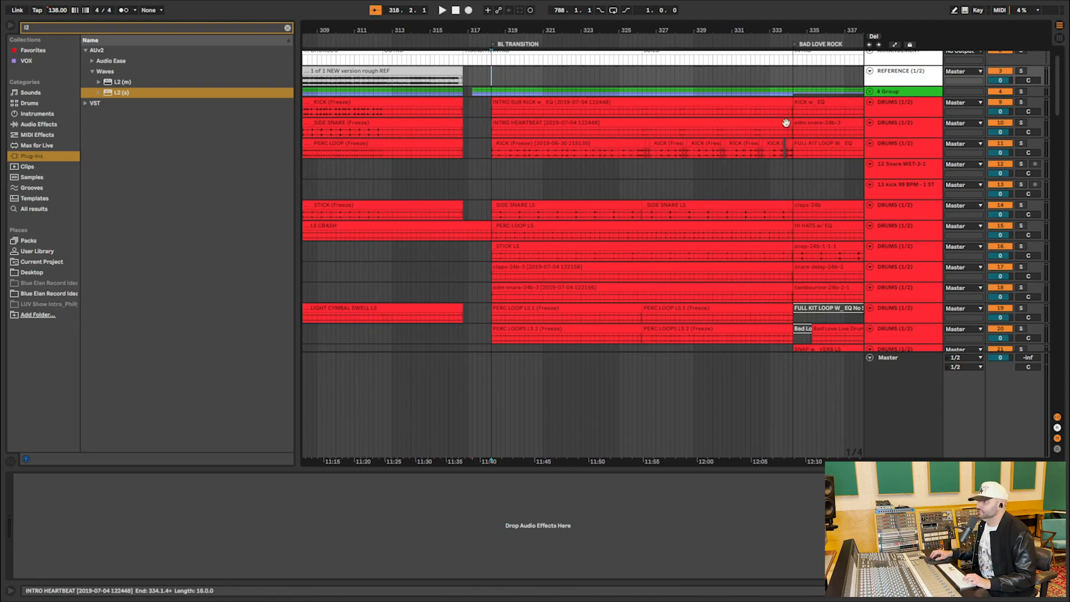
click(661, 104)
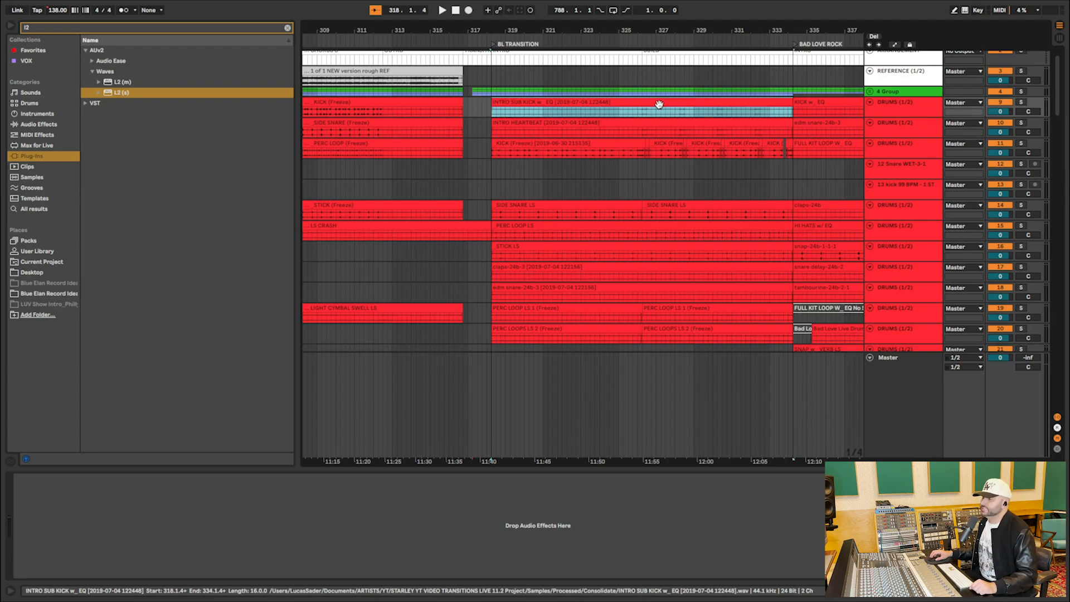
scroll(659, 104, right, 3)
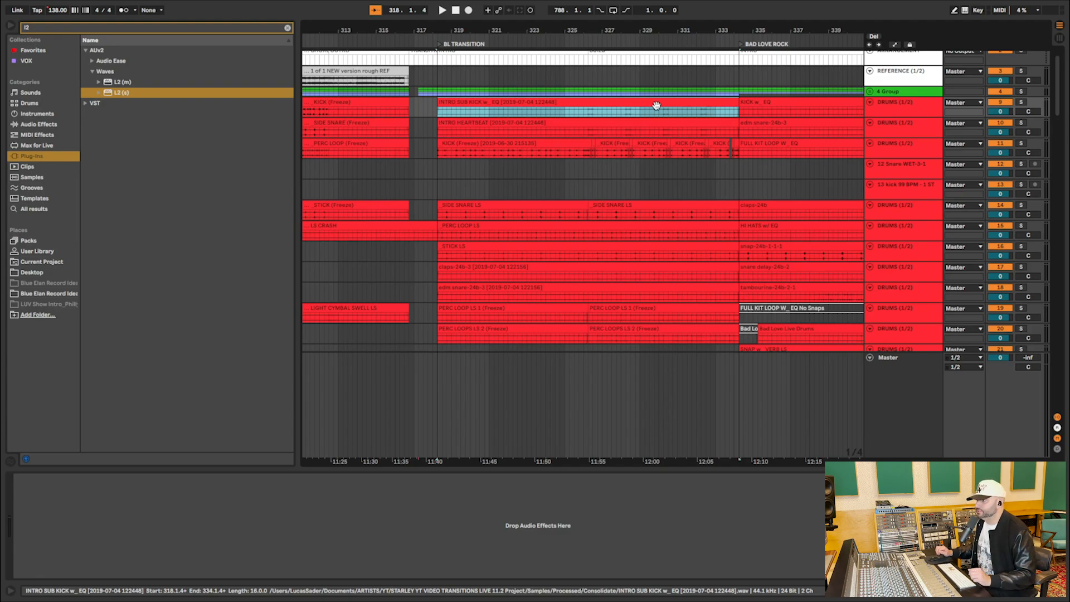
scroll(645, 196, down, 15)
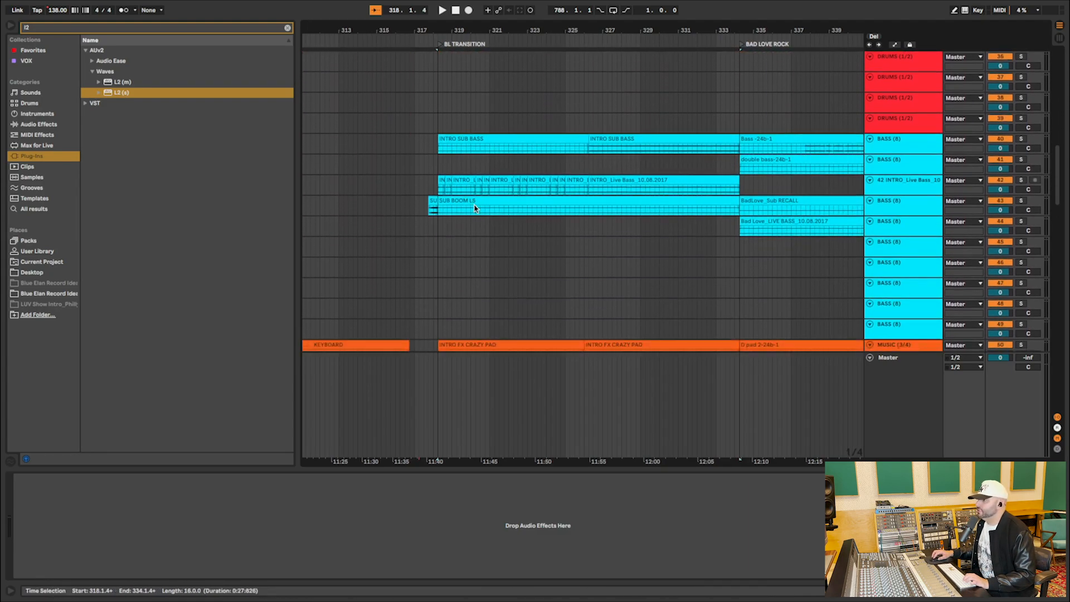
scroll(466, 136, up, 15)
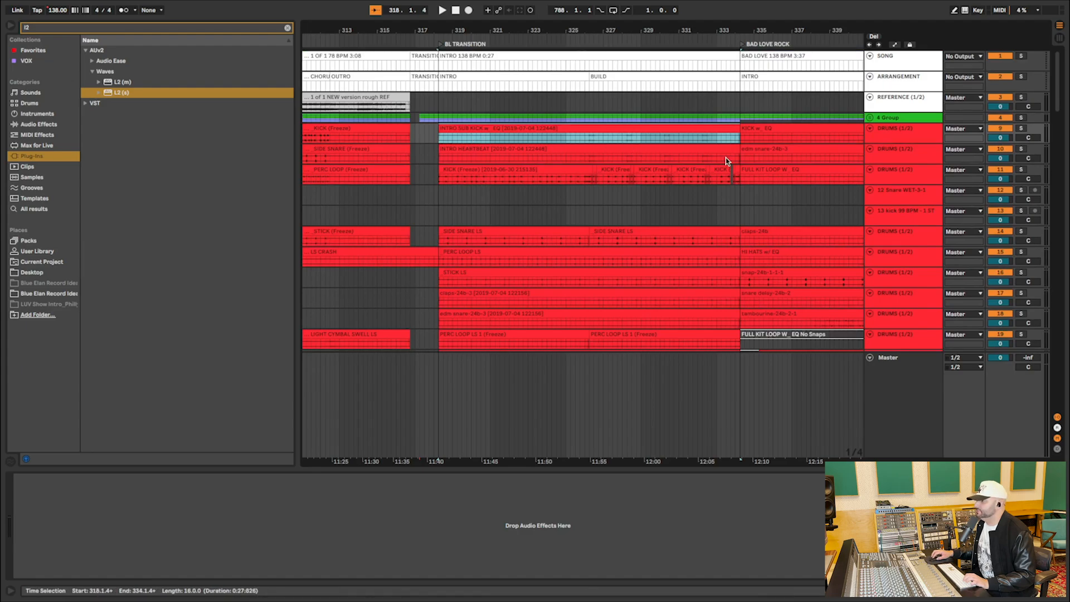
key(space)
scroll(713, 165, down, 3)
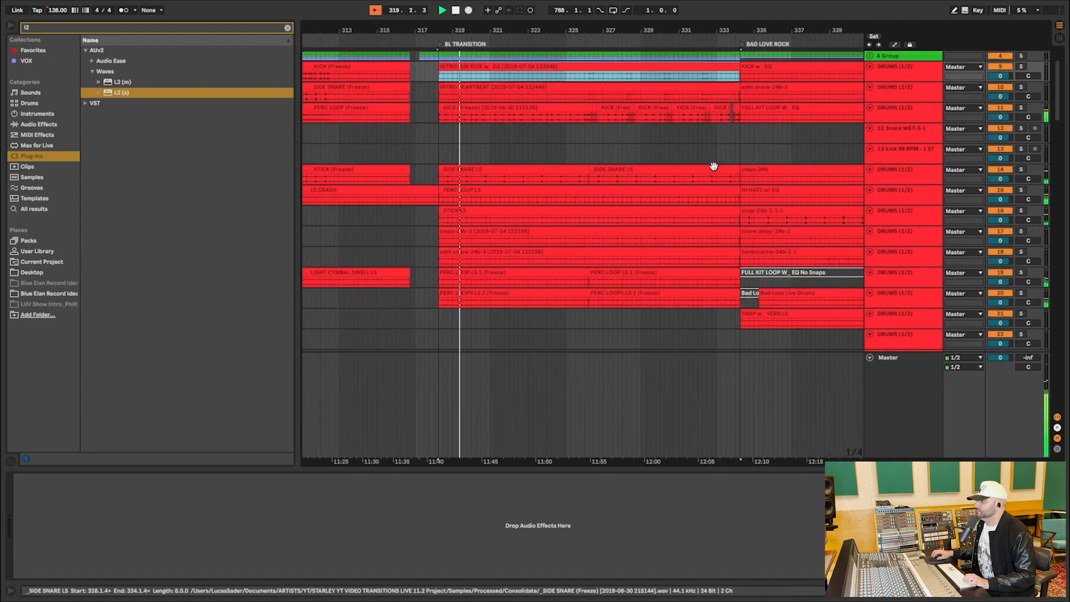
Solo drum tracks 10 through 20 and play them together from the start of BL TRANSITION.
click(894, 299)
click(915, 79)
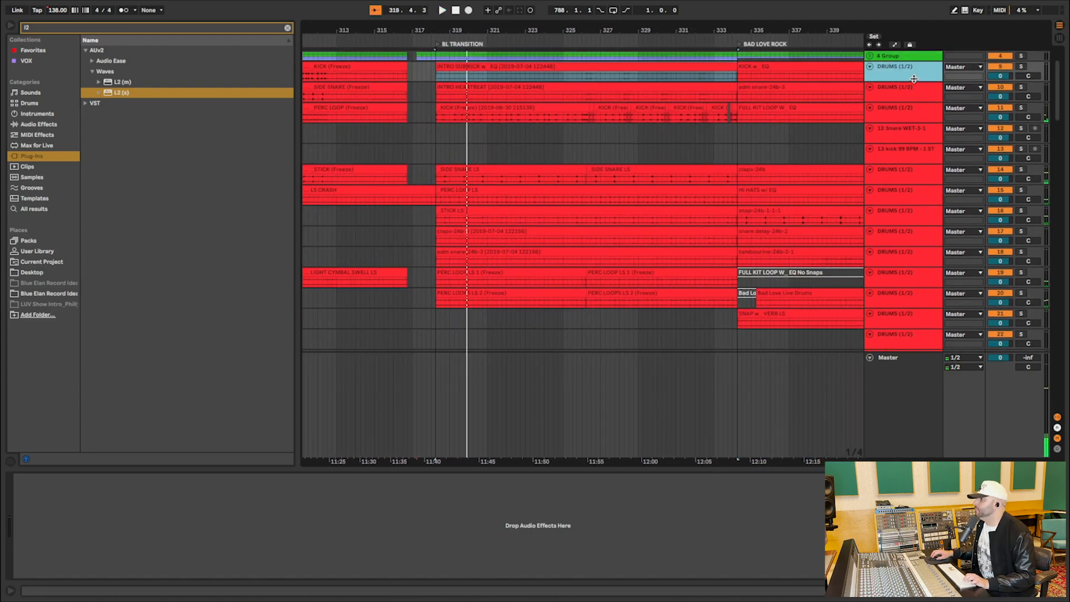
click(1024, 67)
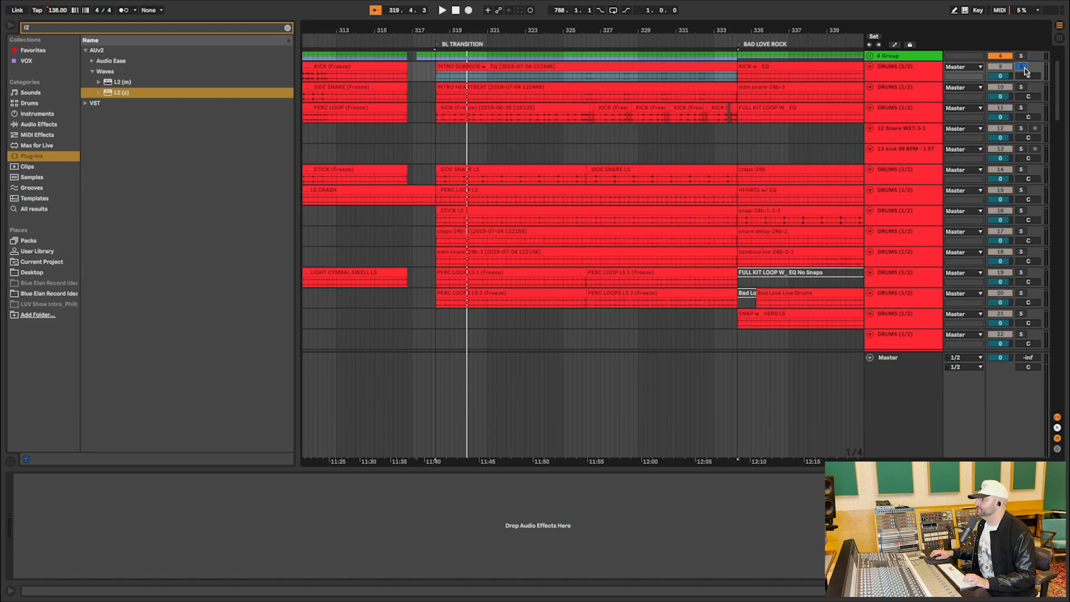
click(905, 93)
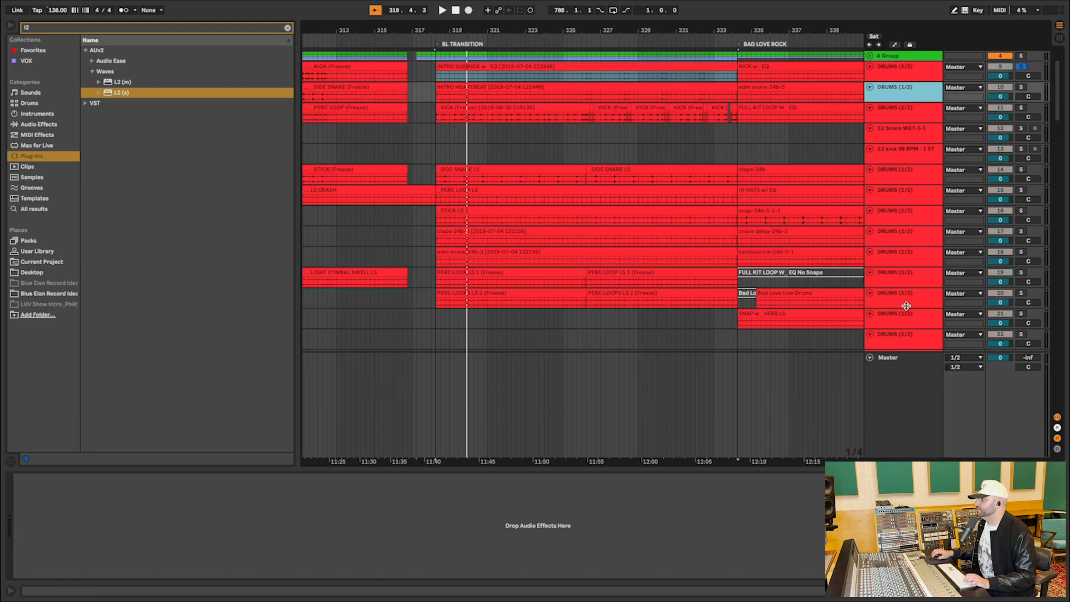
shift+click(907, 306)
click(1023, 294)
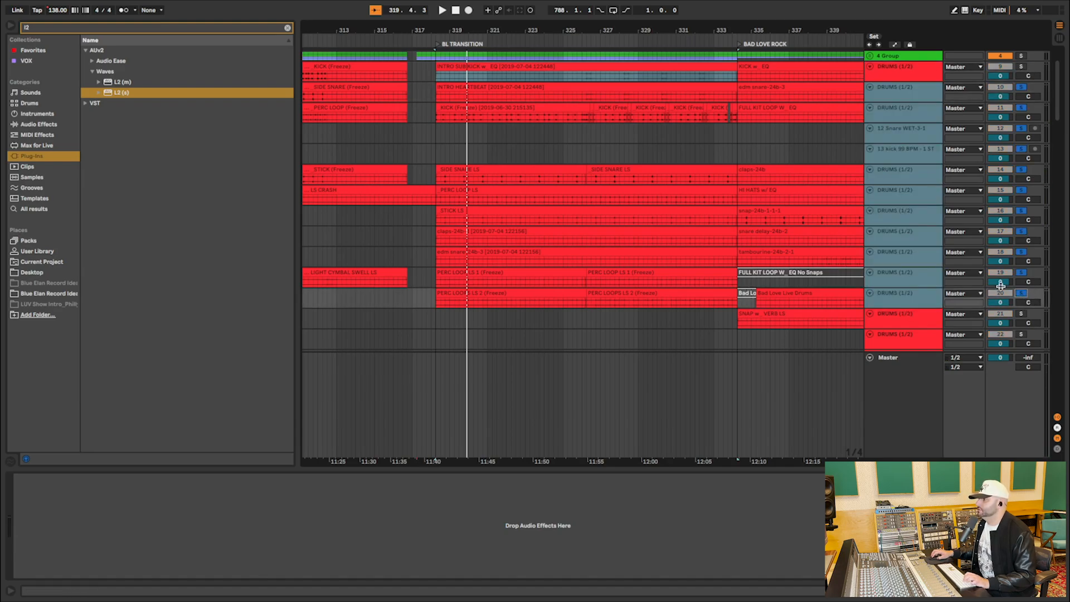
key(space)
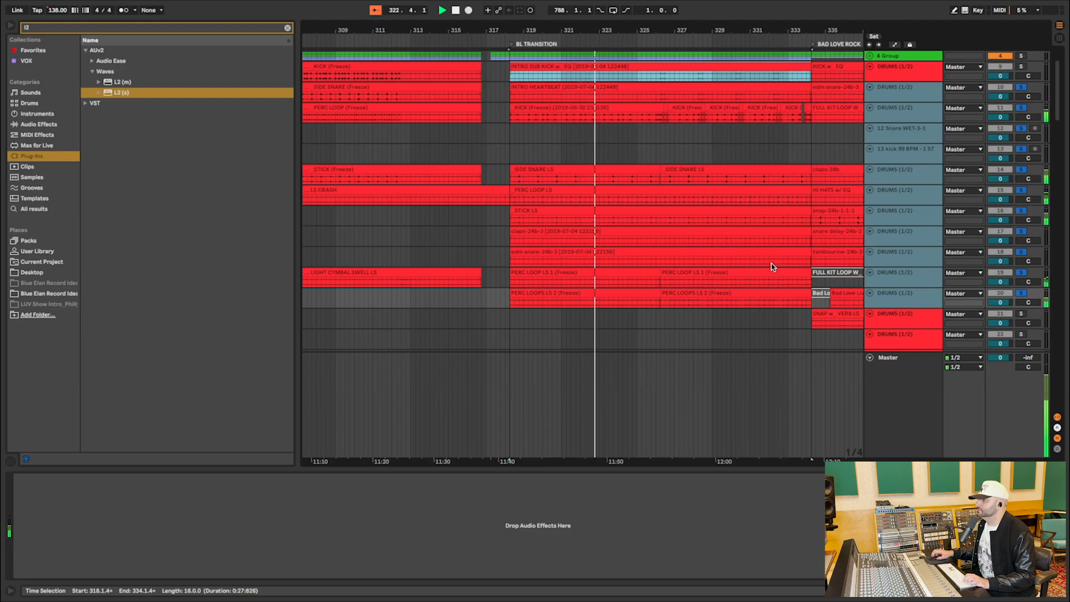
key(space)
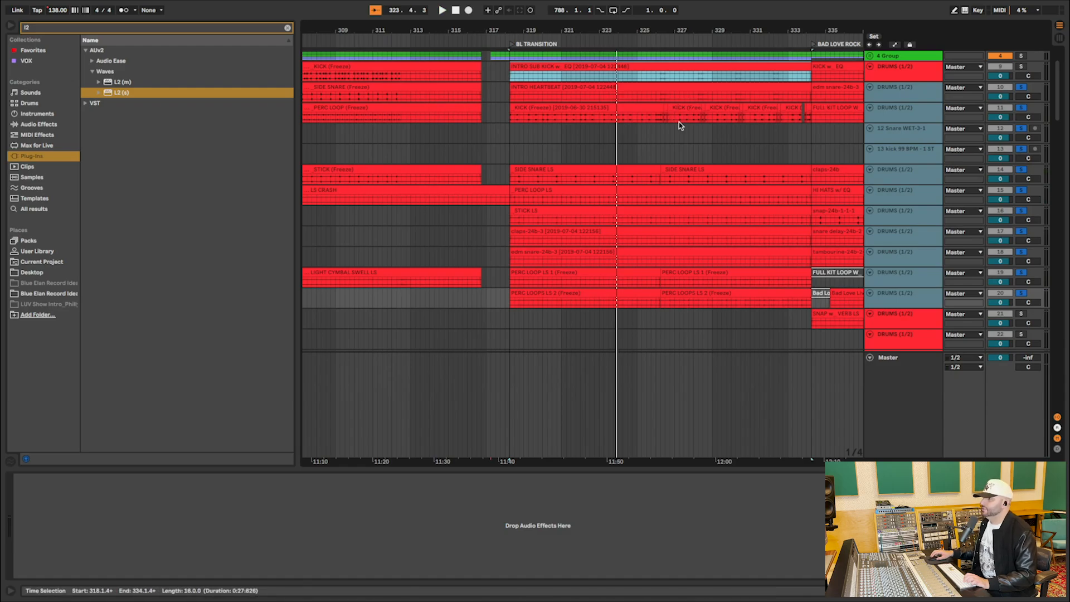
Enlarge the selected drum tracks and audition the INTRO HEARTBEAT clip on track 10 soloed from 326.2.1.
scroll(985, 108, down, 1)
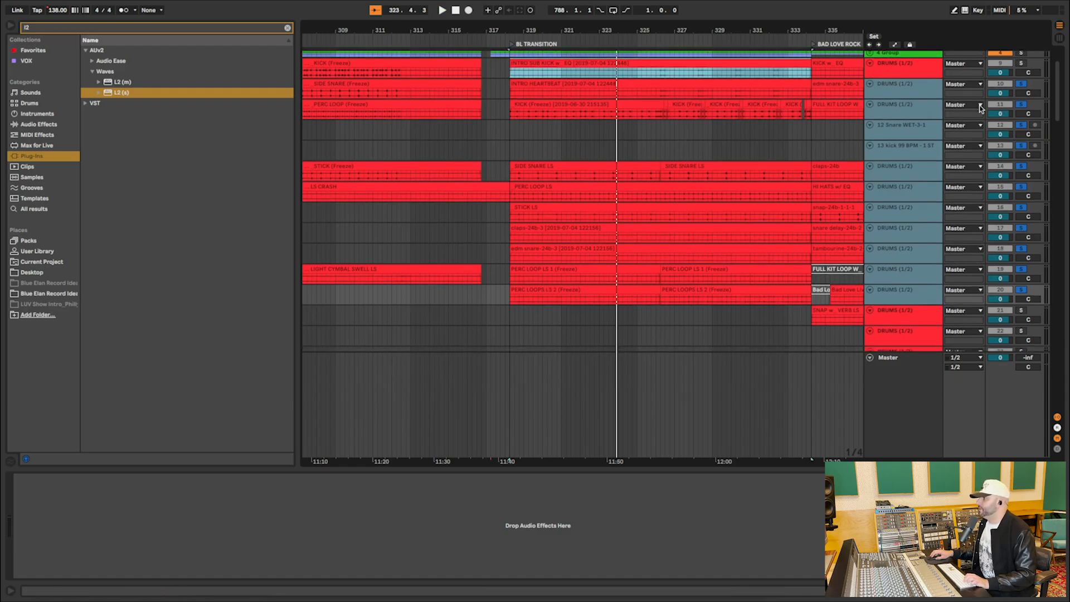
drag(917, 97, 914, 163)
click(679, 120)
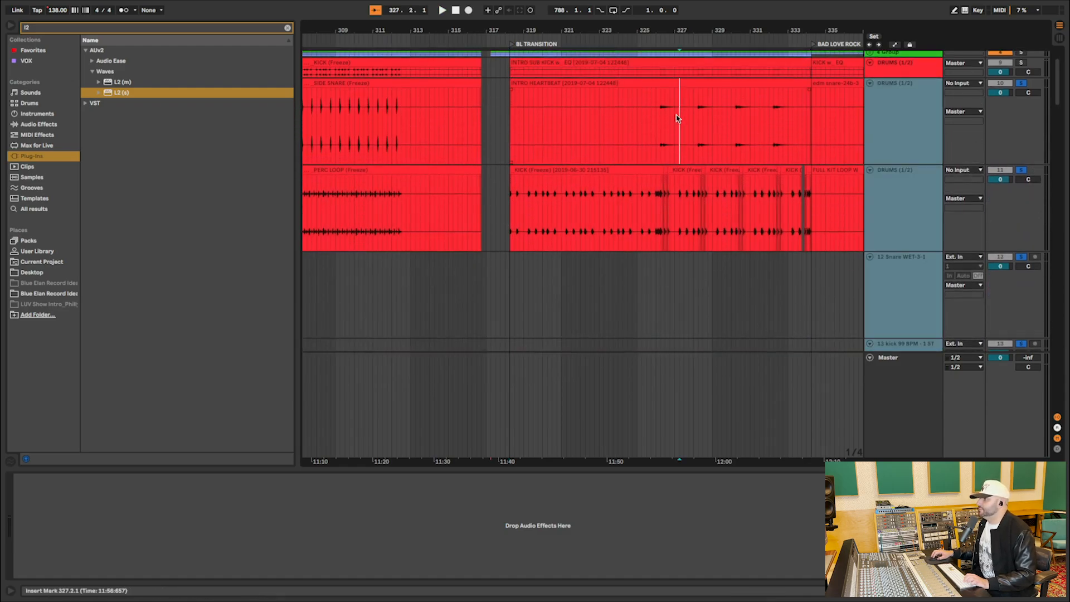
click(661, 122)
click(1022, 84)
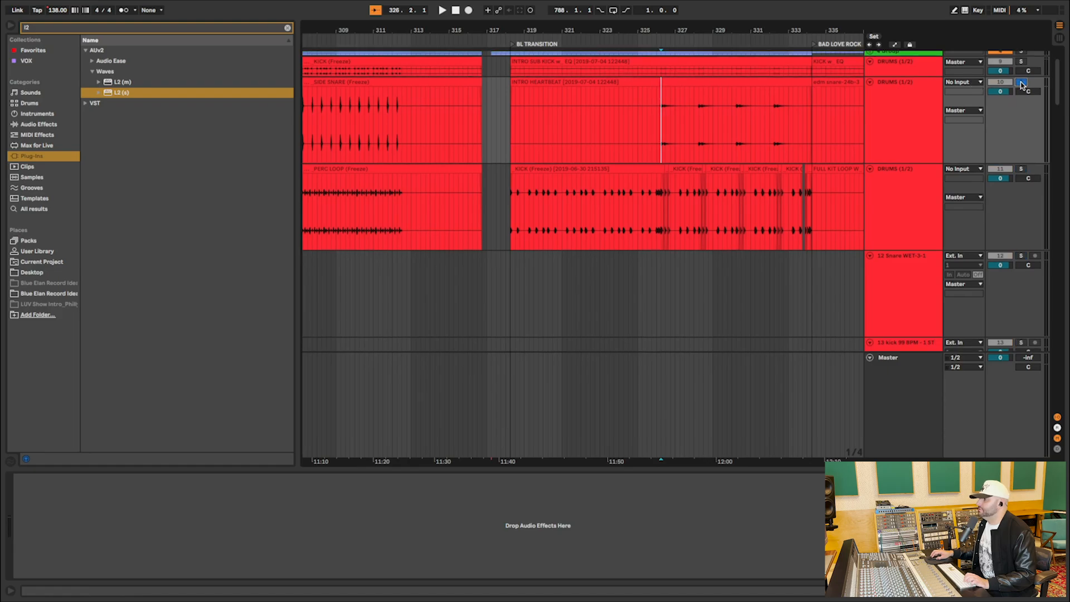
key(space)
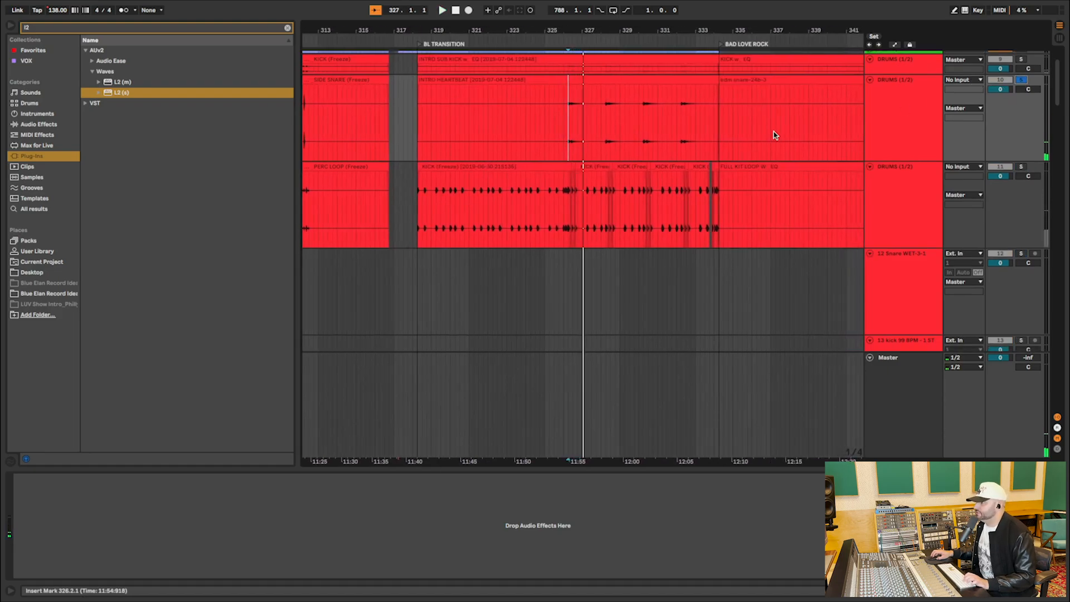
Audition the PERC LOOP LS clip and the SIDE SNARE LS clip one at a time, each soloed from the start of BL TRANSITION.
scroll(757, 129, down, 10)
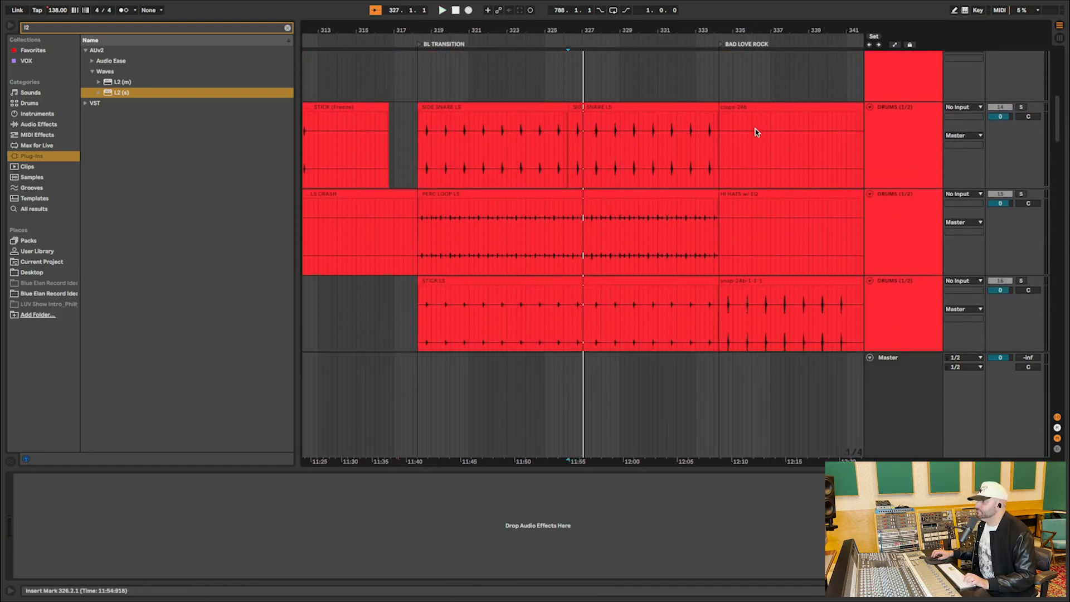
click(444, 194)
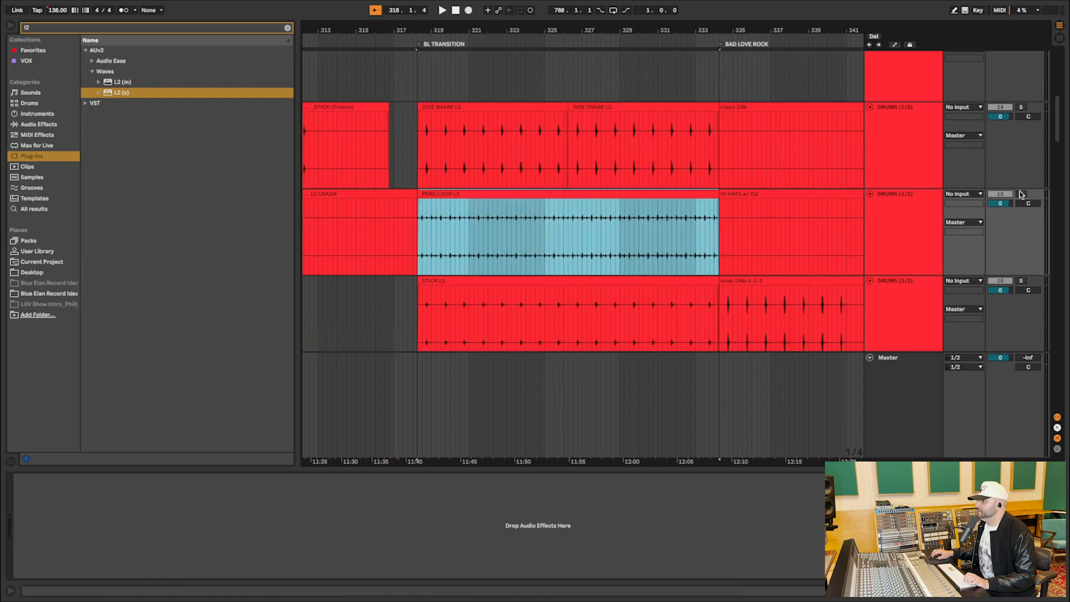
click(1022, 194)
key(space)
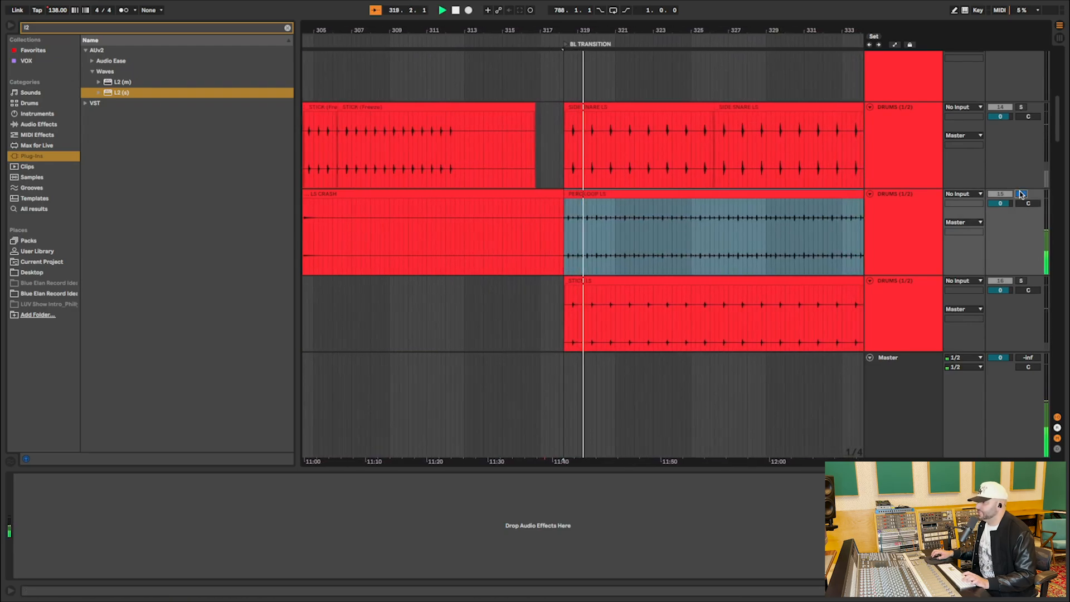
click(562, 139)
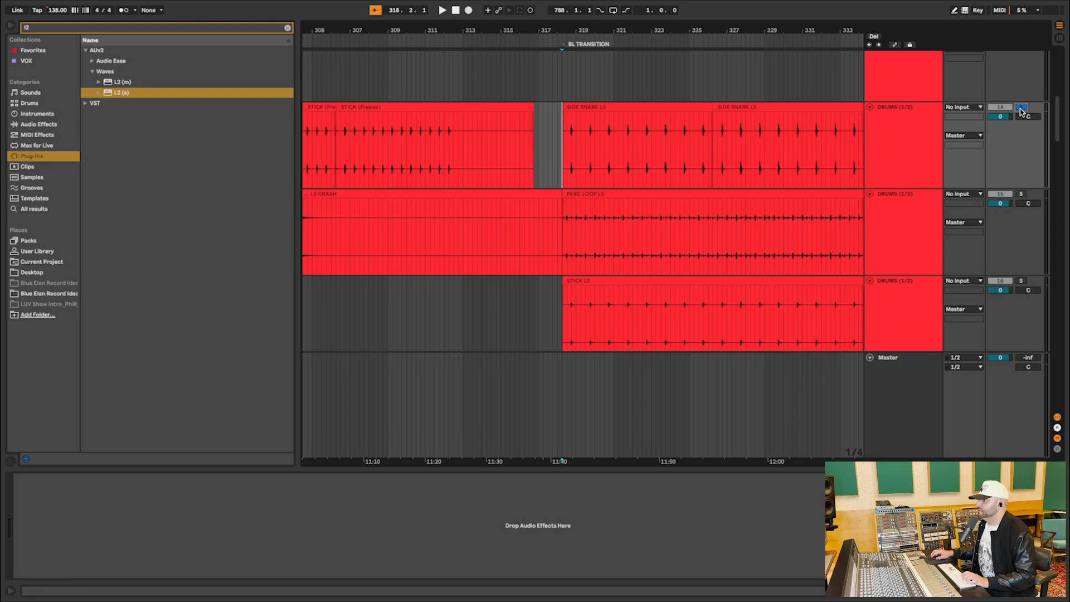
key(space)
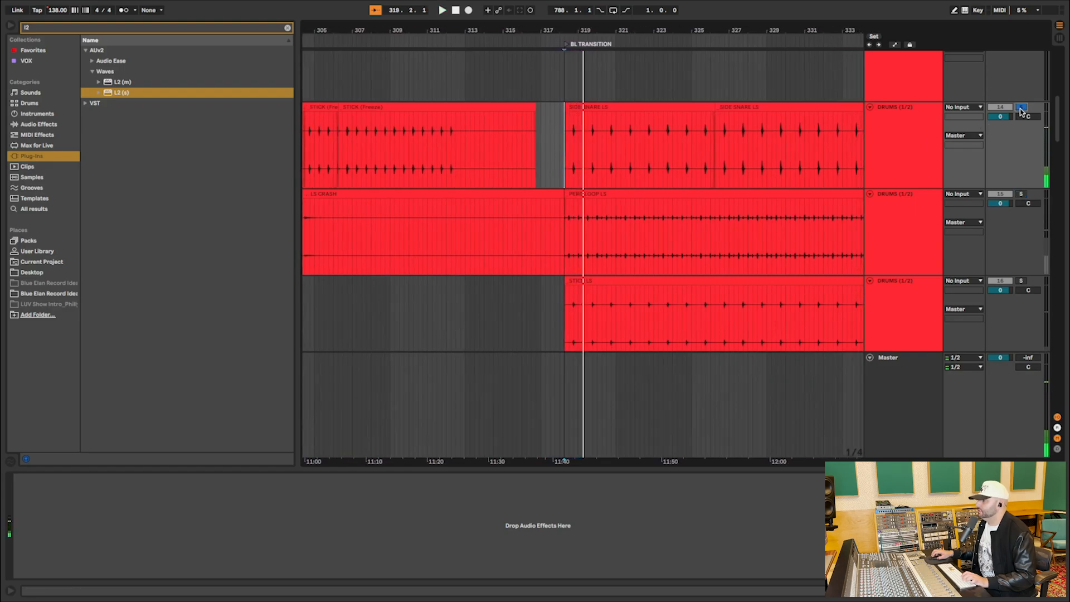
Audition the STICK LS clip soloed from the start of BL TRANSITION and check the drum layers down to track 20.
click(1021, 280)
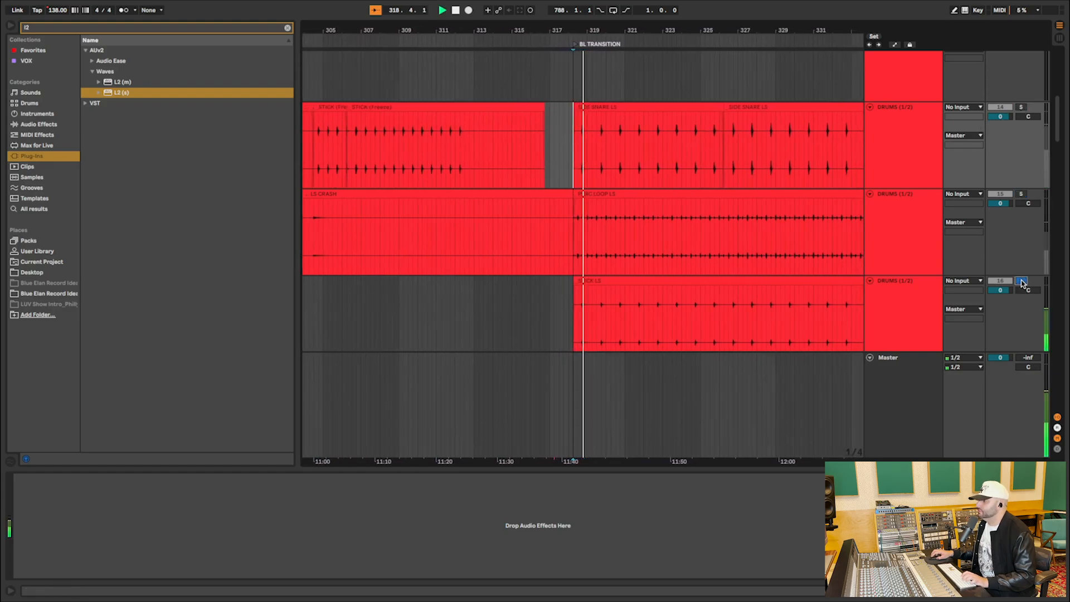
scroll(746, 260, down, 5)
scroll(745, 260, down, 5)
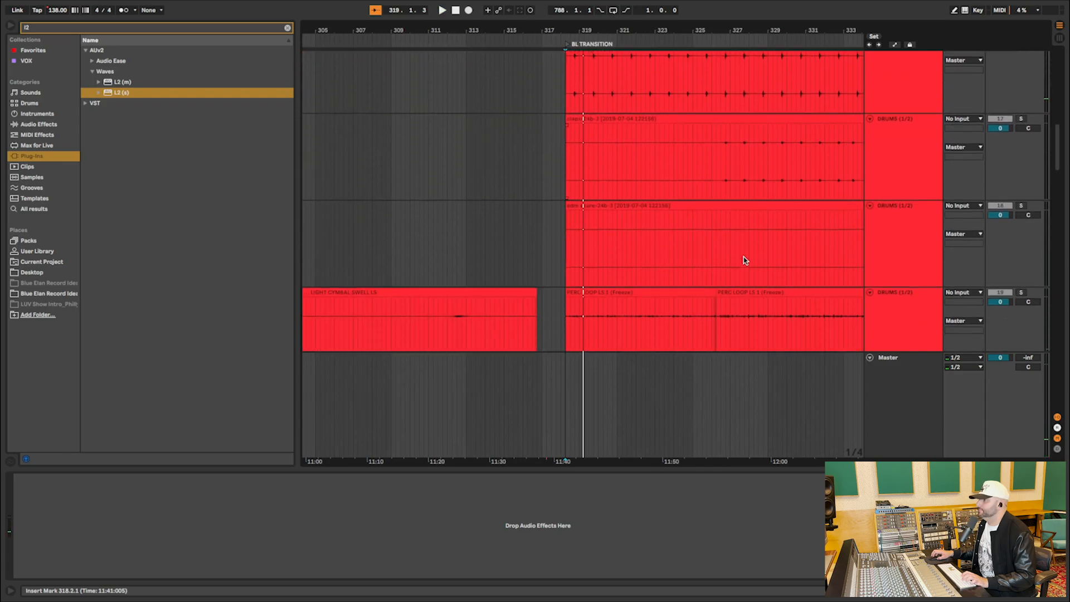
scroll(746, 261, right, 3)
scroll(739, 254, down, 3)
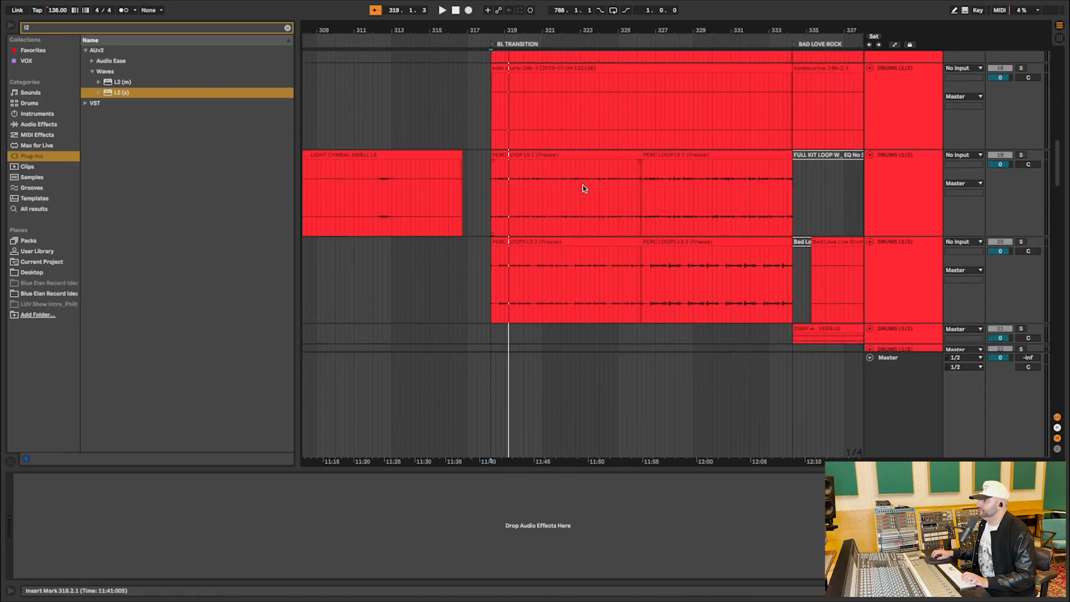
Place the insert marker at 324.3.1 in the PERC LOOP LS 1 clip and return the enlarged drum tracks to compact height.
click(609, 174)
scroll(610, 174, left, 1)
key(h)
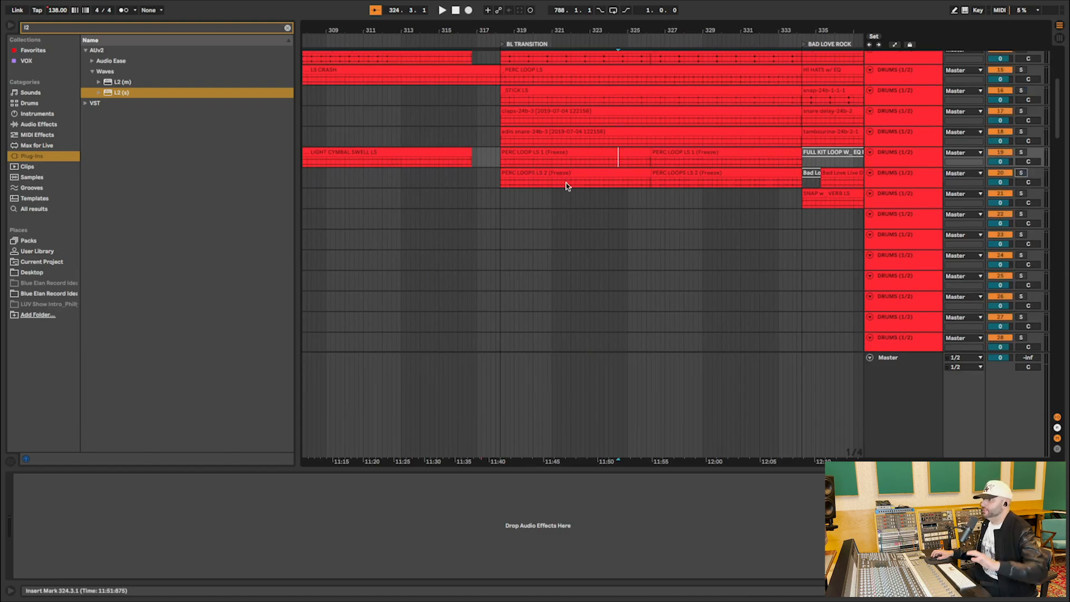
scroll(502, 178, up, 3)
scroll(502, 177, left, 1)
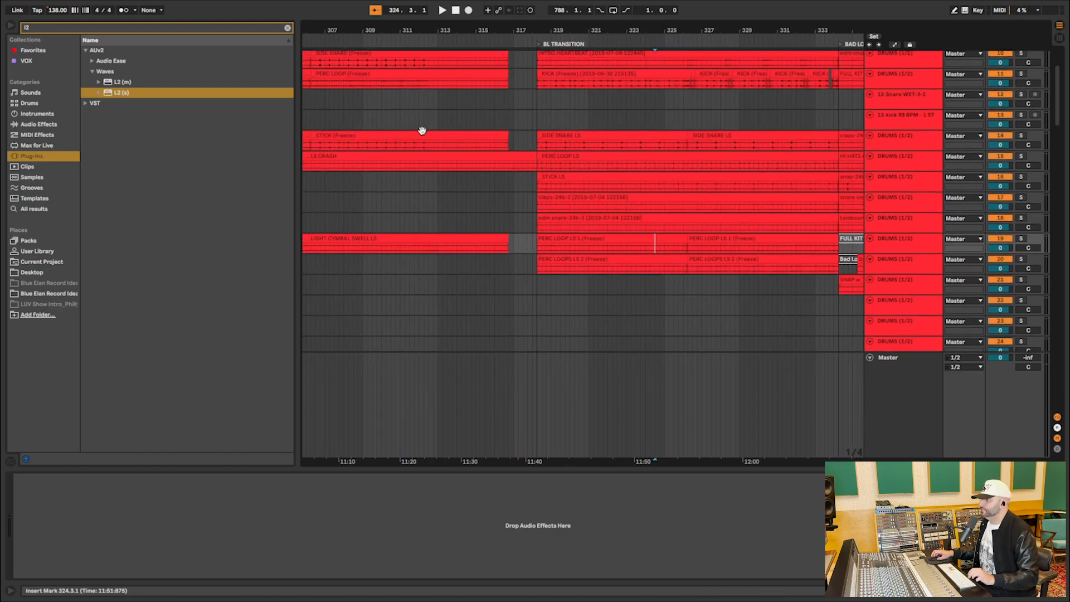
Enlarge bass tracks 40 through 43 and zoom in on the start of BL TRANSITION.
scroll(563, 201, down, 10)
scroll(563, 200, down, 1)
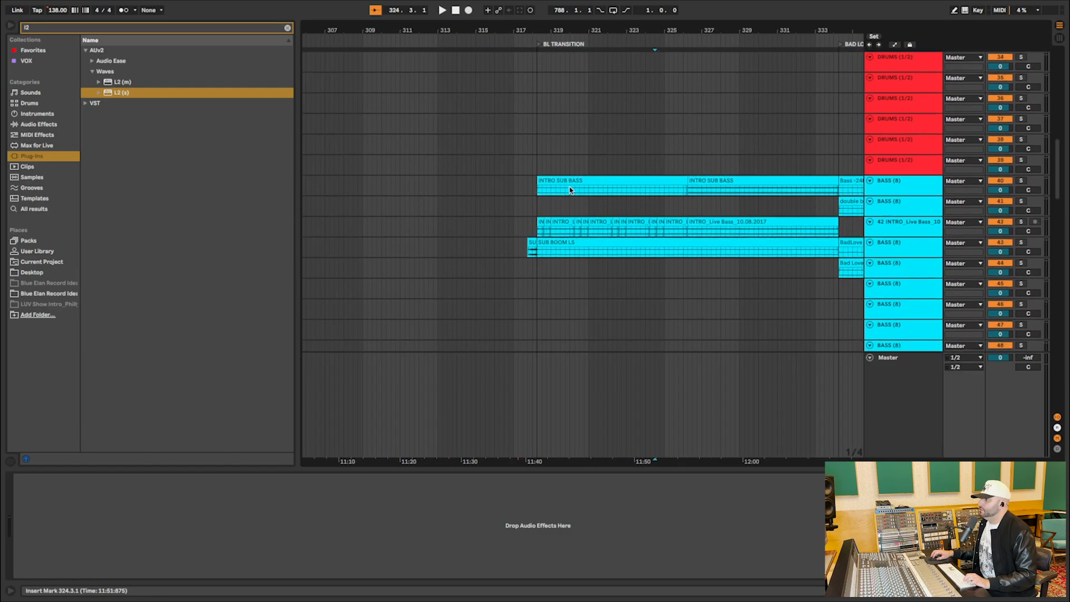
click(557, 185)
click(552, 221)
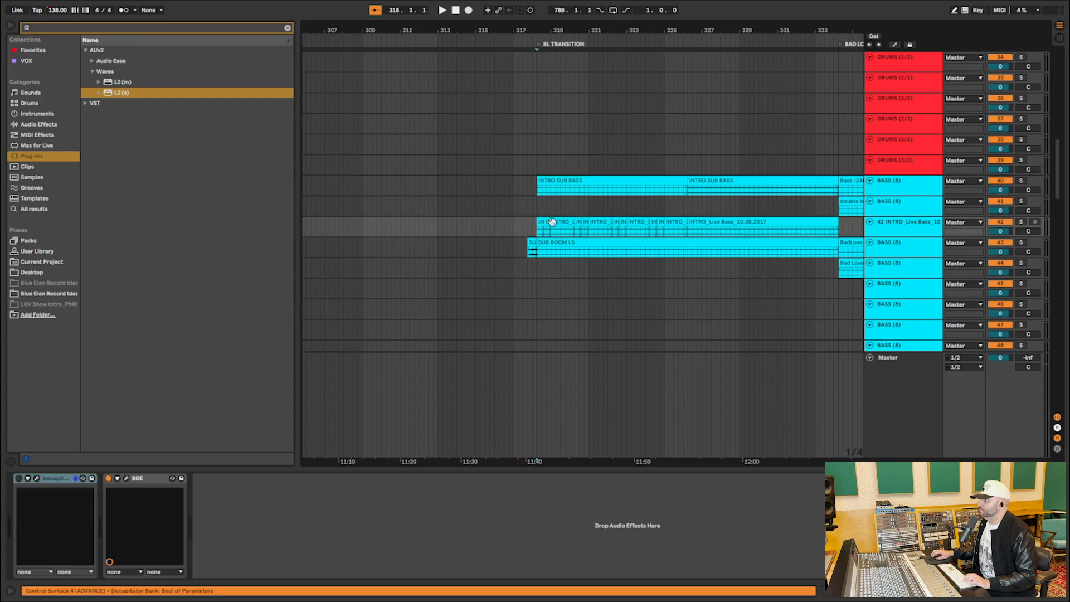
click(883, 246)
shift+click(892, 193)
drag(892, 196, 892, 290)
scroll(791, 232, down, 3)
drag(552, 35, 539, 136)
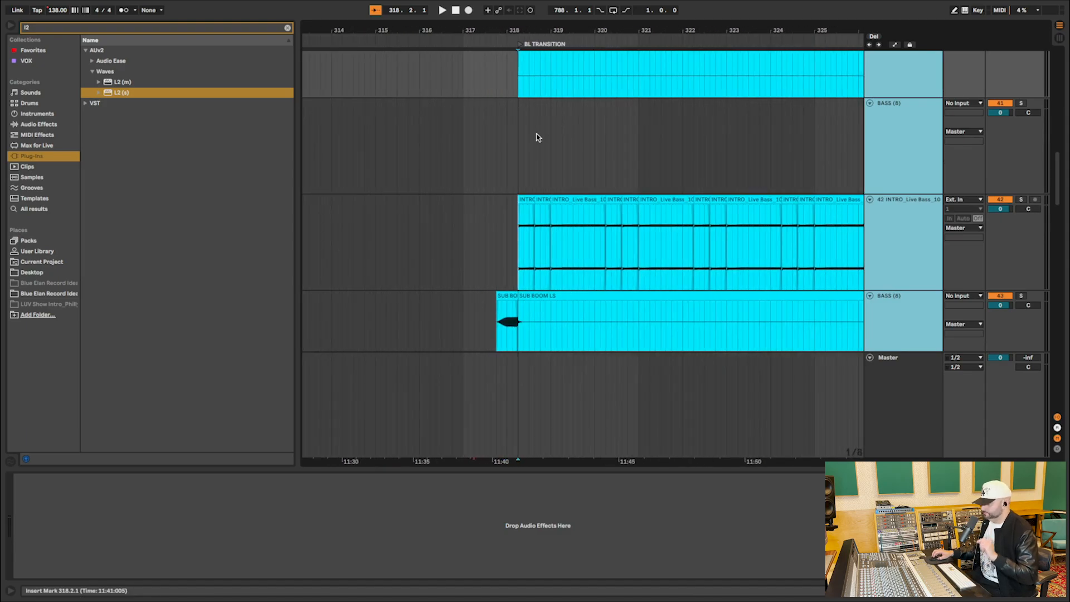
Audition the INTRO_Live Bass clips on track 42 soloed from the start of BL TRANSITION.
click(502, 214)
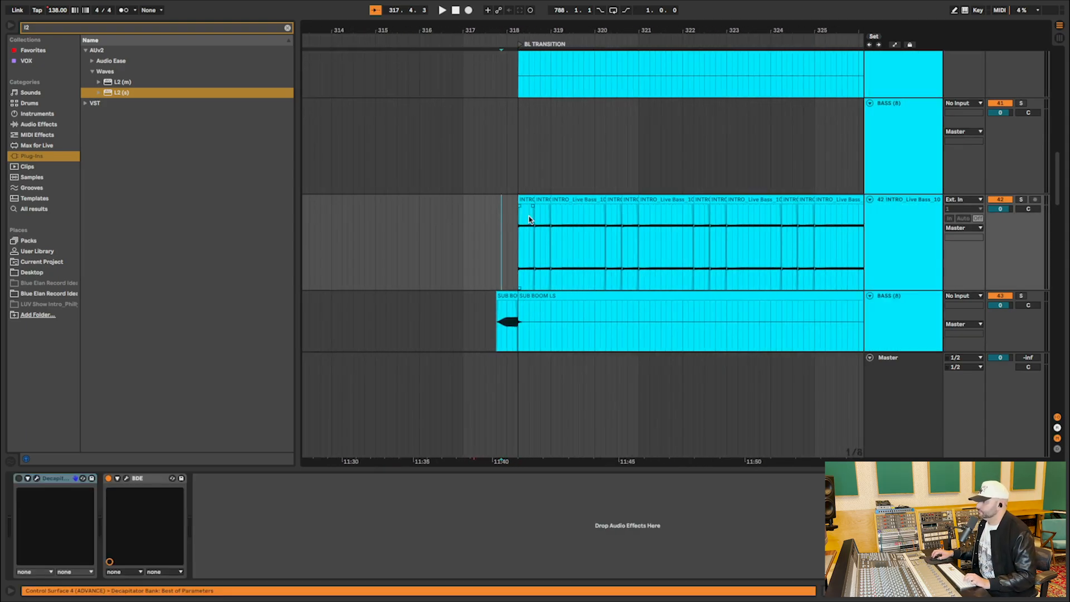
click(1021, 200)
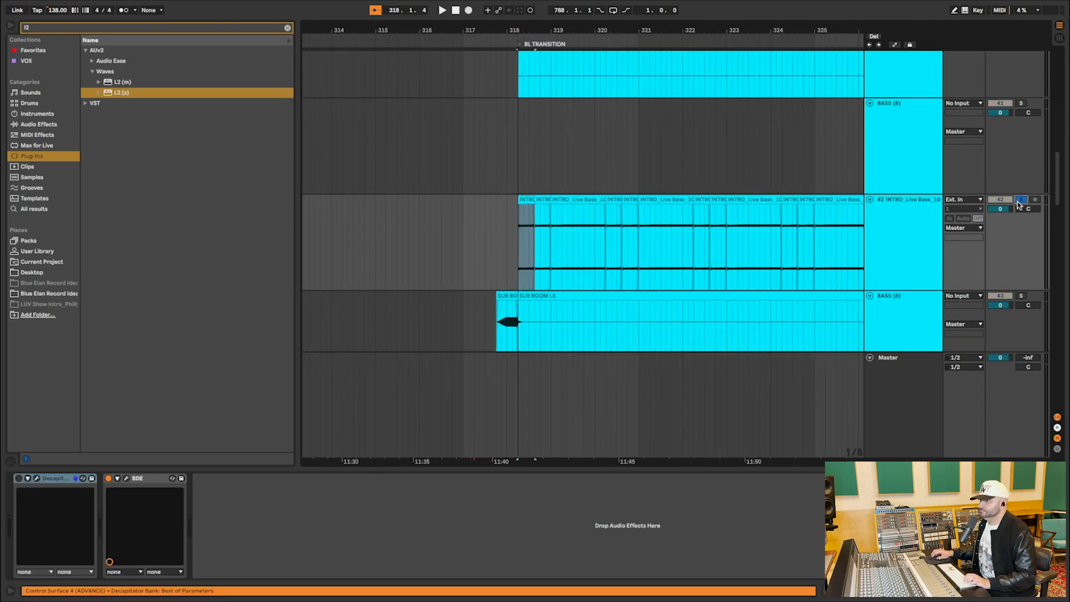
key(space)
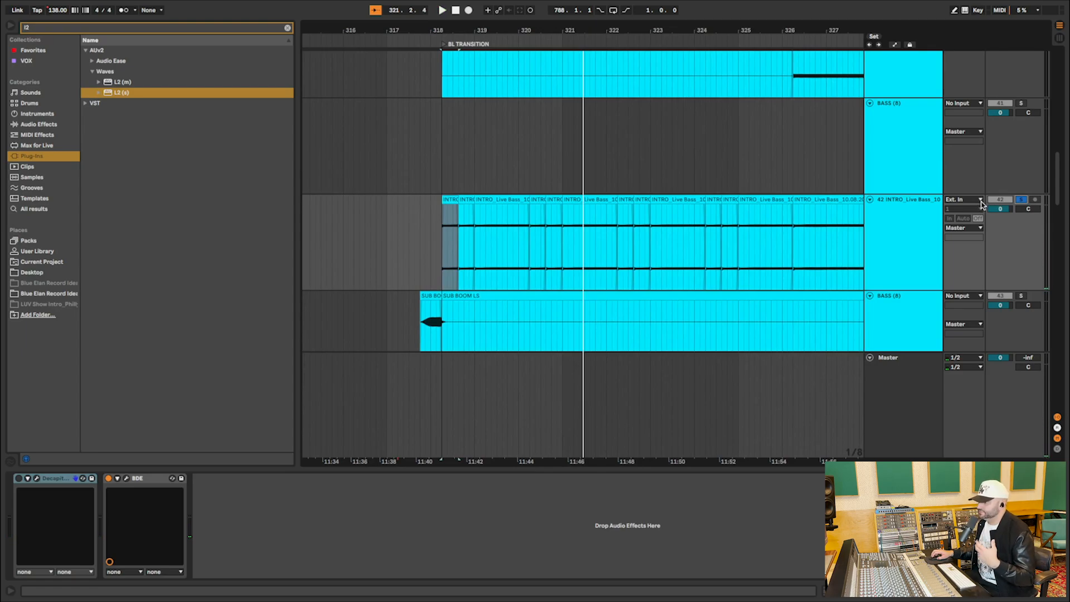
click(525, 216)
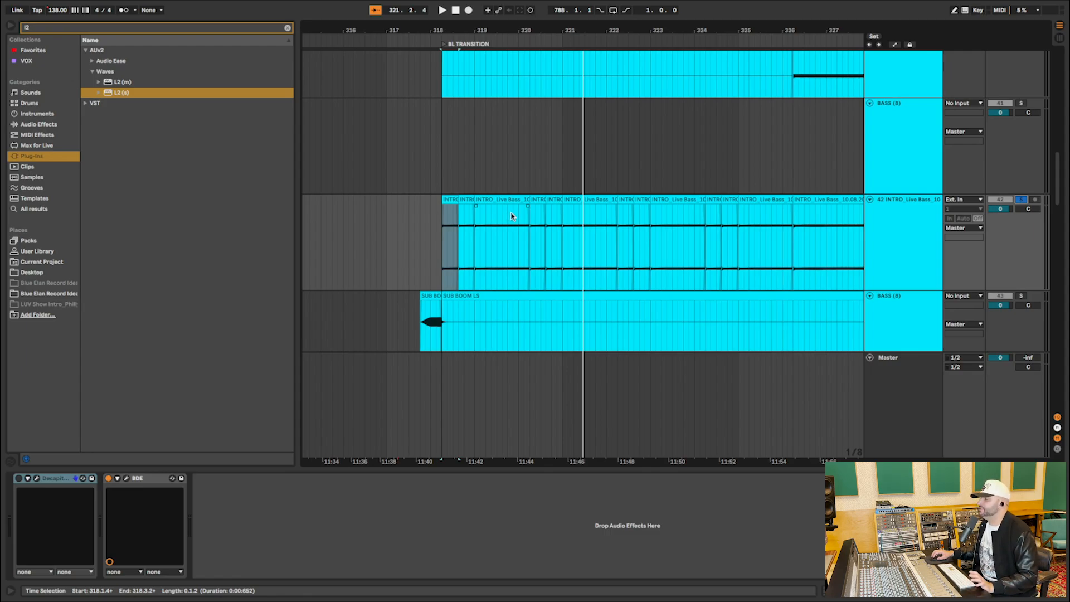
Audition the SUB BOOM LS clips on track 43 soloed from 317.2.3.
scroll(513, 216, down, 3)
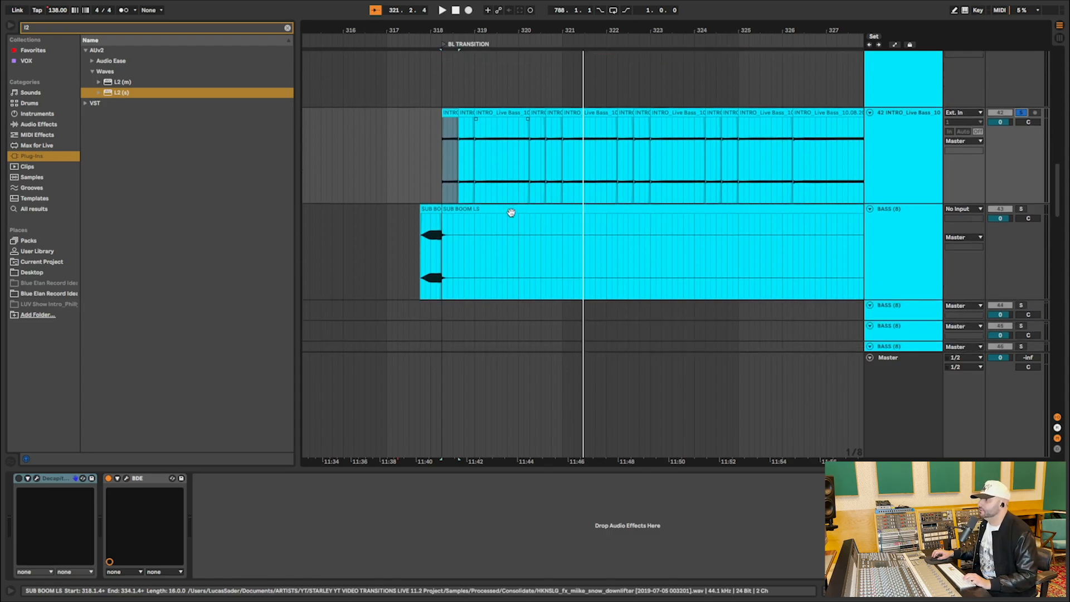
click(407, 226)
click(1021, 210)
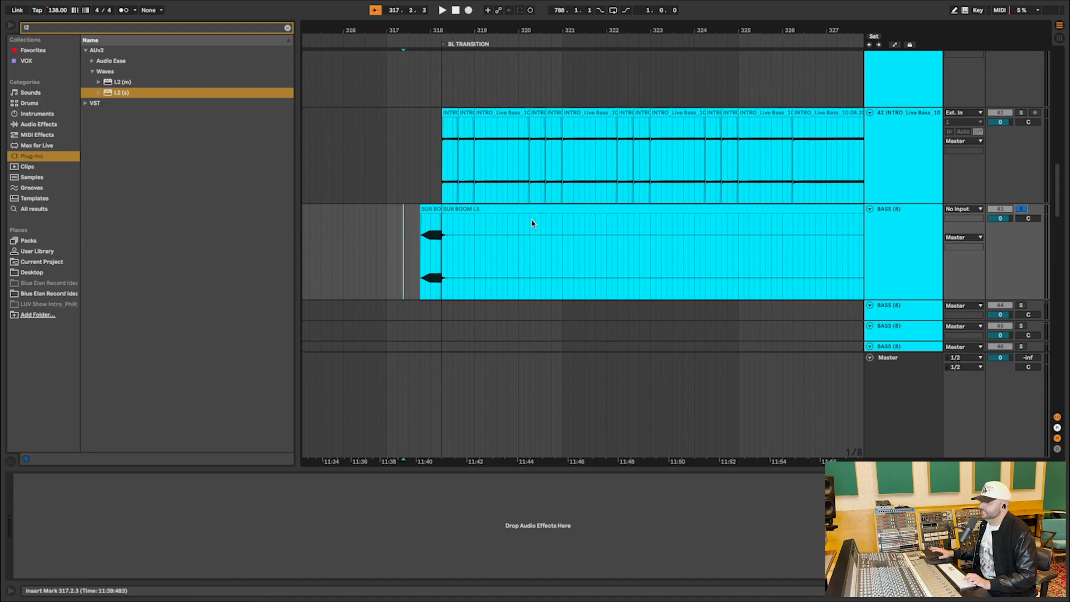
key(space)
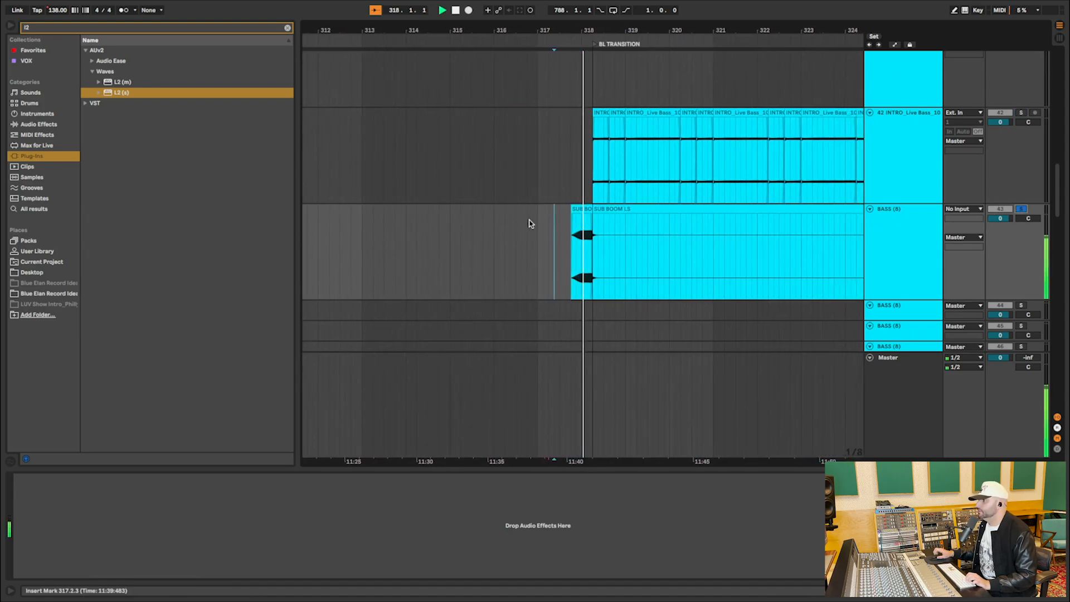
click(1022, 209)
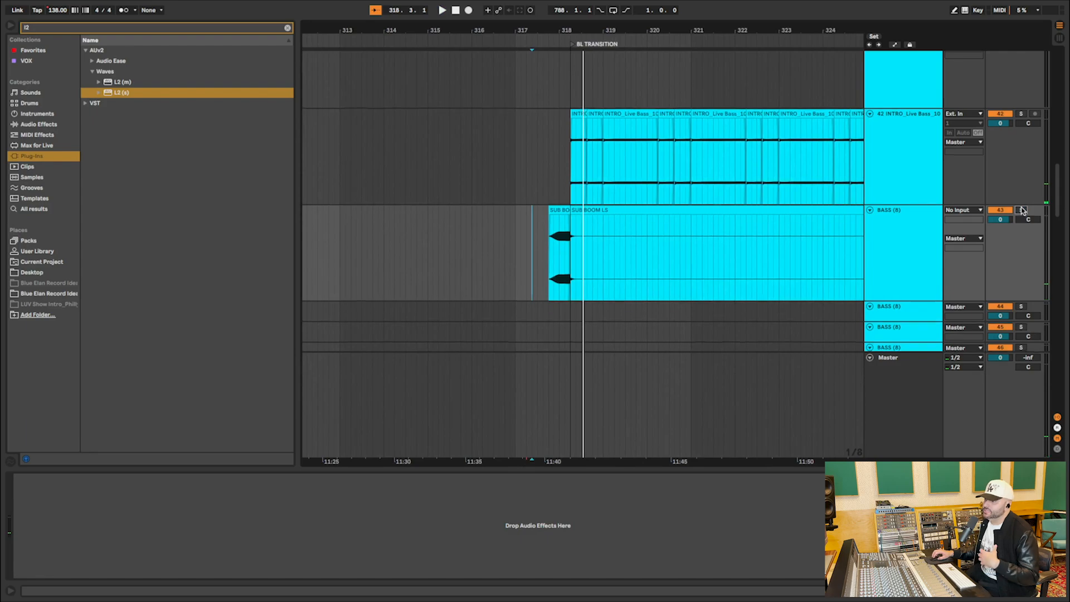
key(space)
Select the short SUB BOOM LS clip just before BL TRANSITION and zoom in on its waveform.
click(560, 213)
scroll(560, 212, up, 1)
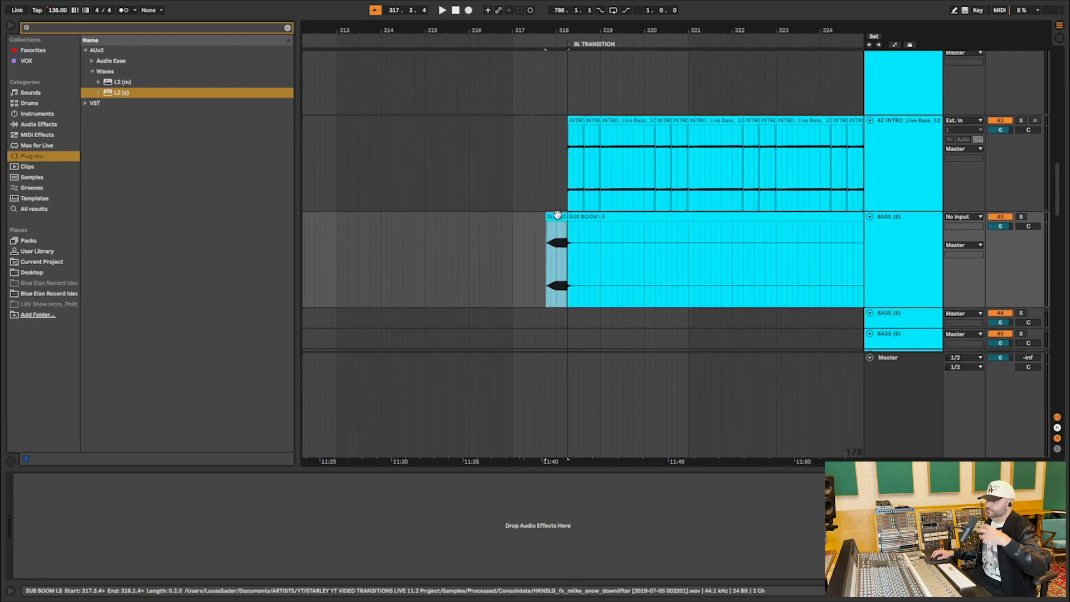
mouse_move(560, 43)
mouse_down()
mouse_move(558, 67)
mouse_move(557, 35)
mouse_up()
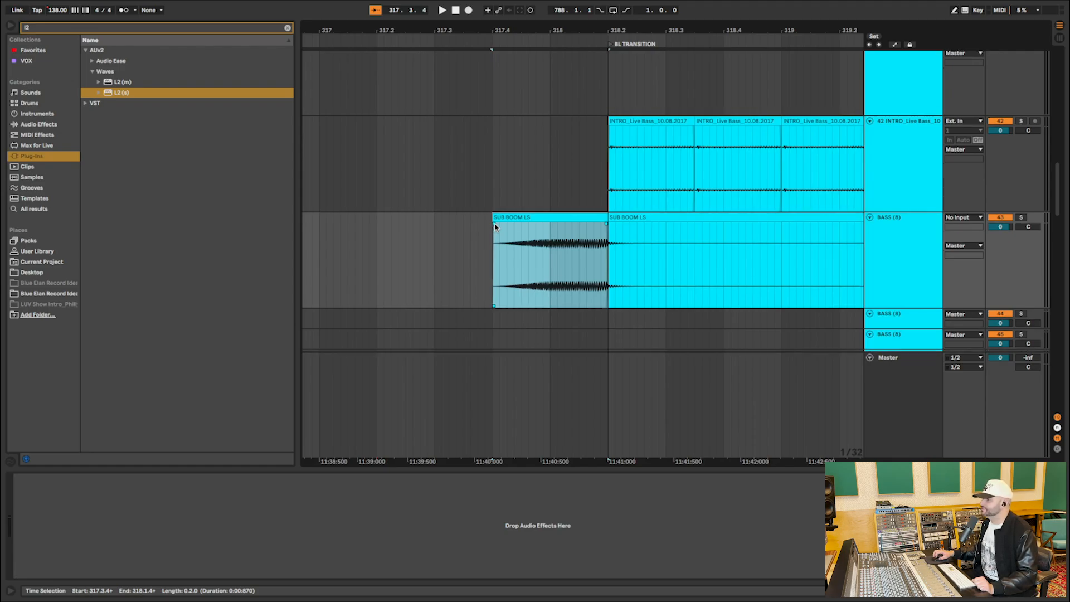
Select music tracks 50 through 53 and enlarge them to show the intro pad and filter waveforms.
scroll(497, 222, down, 10)
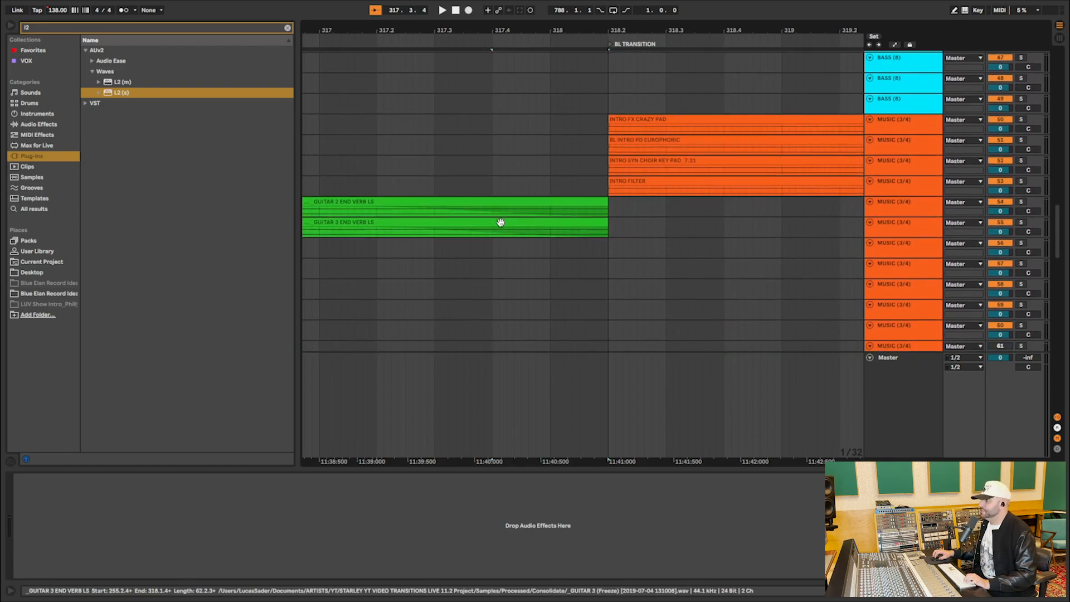
scroll(502, 222, right, 5)
drag(538, 45, 538, 9)
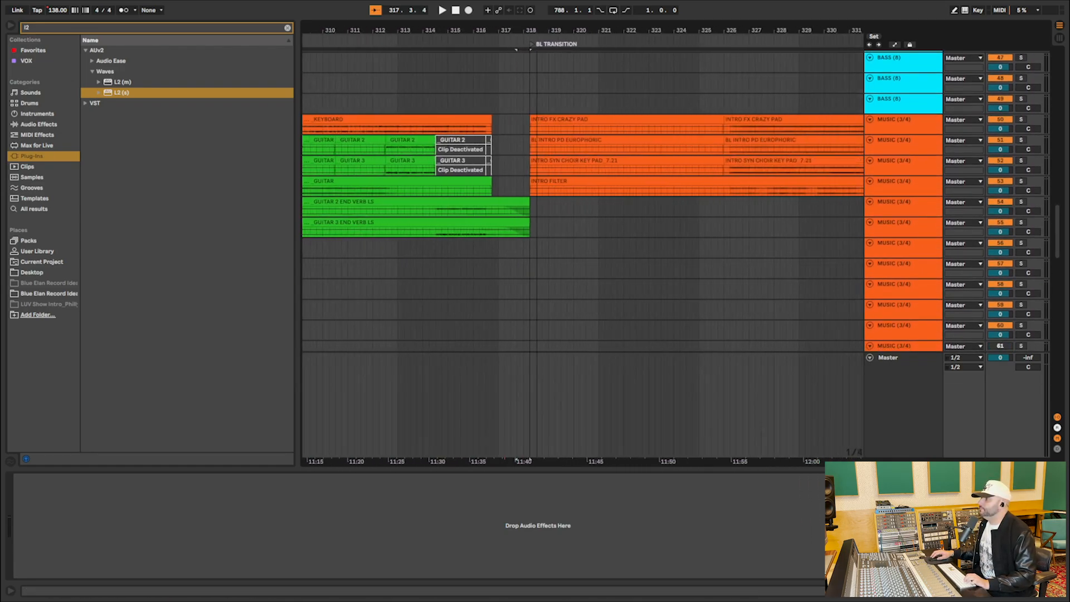
click(898, 189)
shift+click(903, 131)
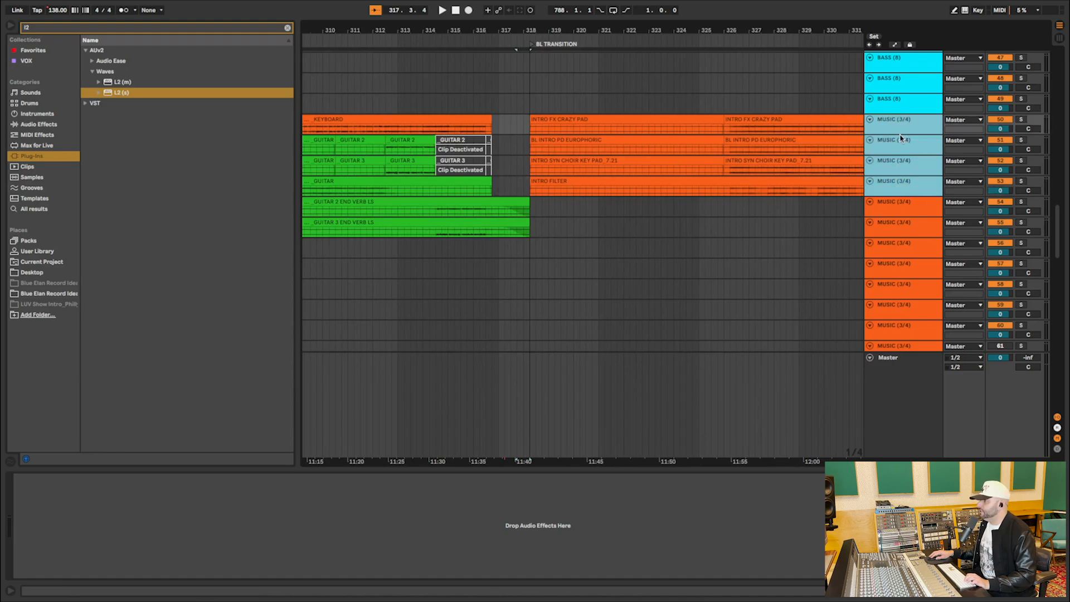
click(901, 136)
click(903, 128)
shift+click(906, 185)
drag(899, 196, 899, 253)
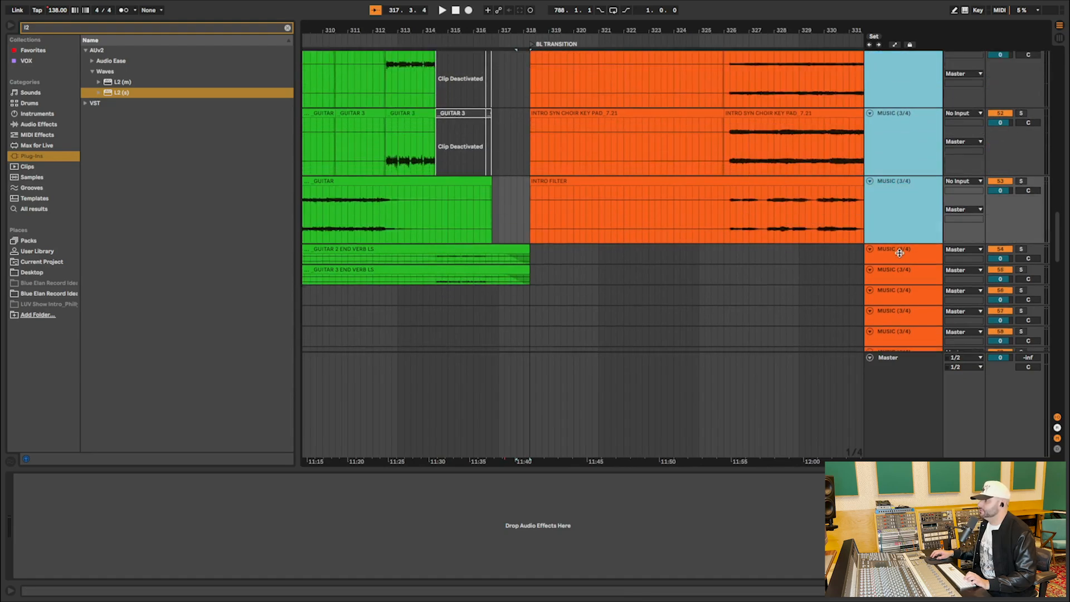
Solo FX tracks 70 through 78, play them together from the start of BL TRANSITION, and unsolo them.
scroll(699, 256, down, 10)
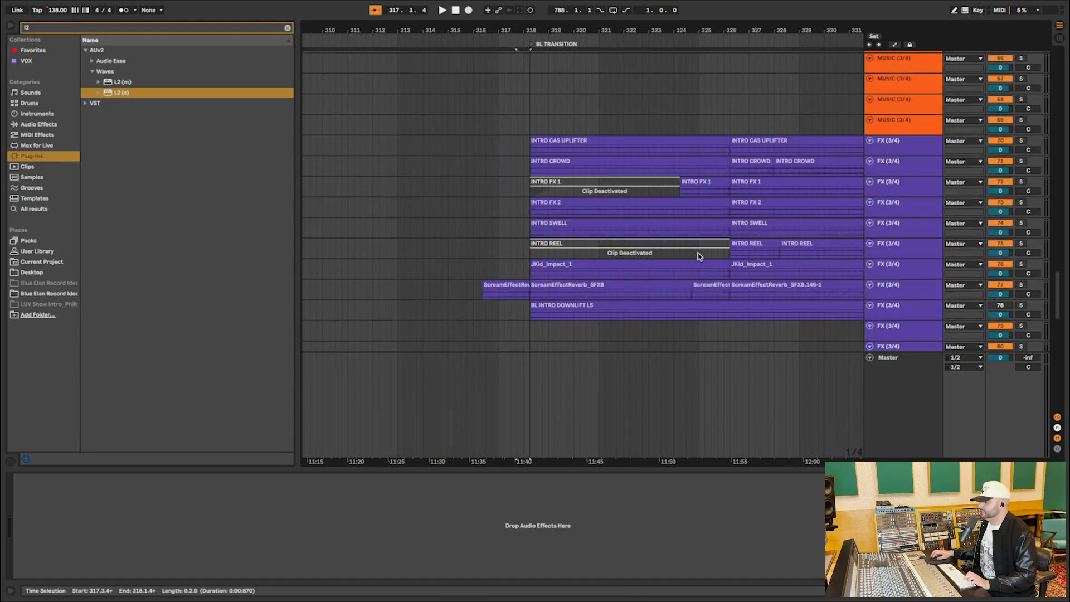
scroll(700, 256, up, 10)
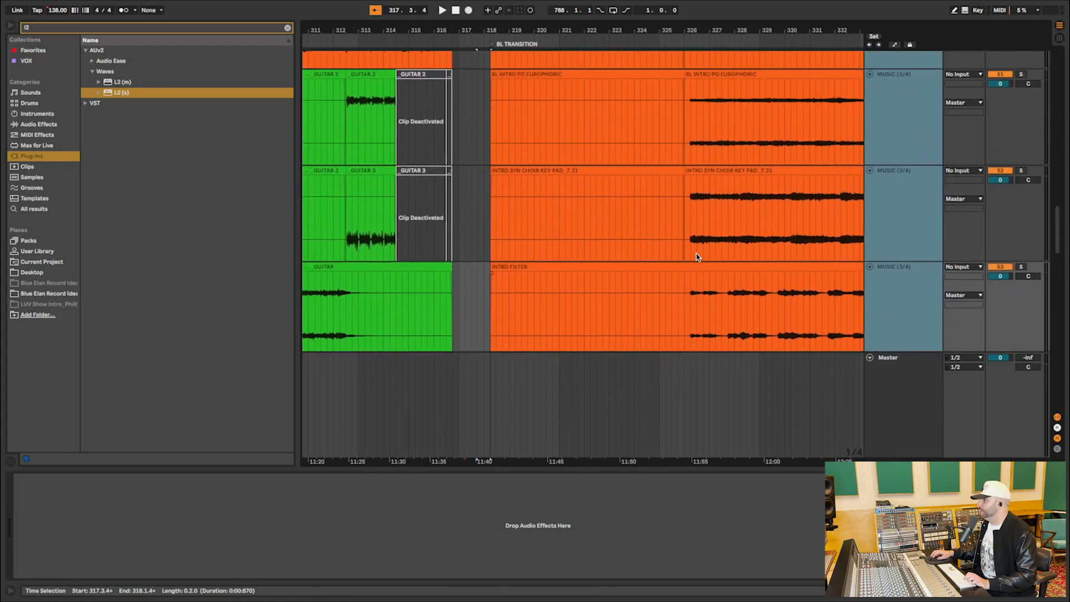
scroll(697, 257, up, 3)
scroll(593, 284, down, 10)
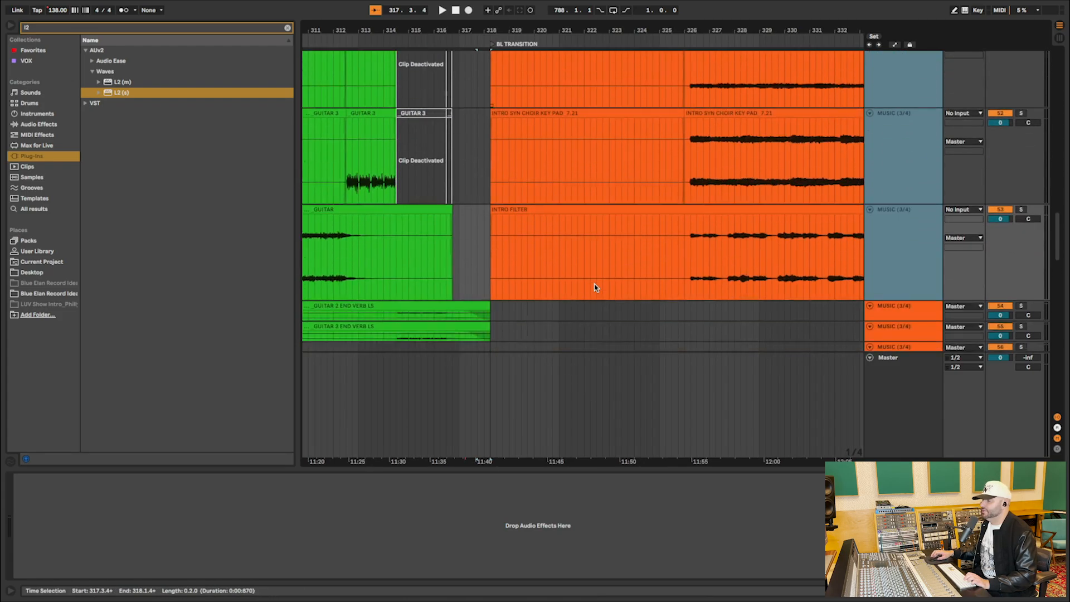
click(495, 125)
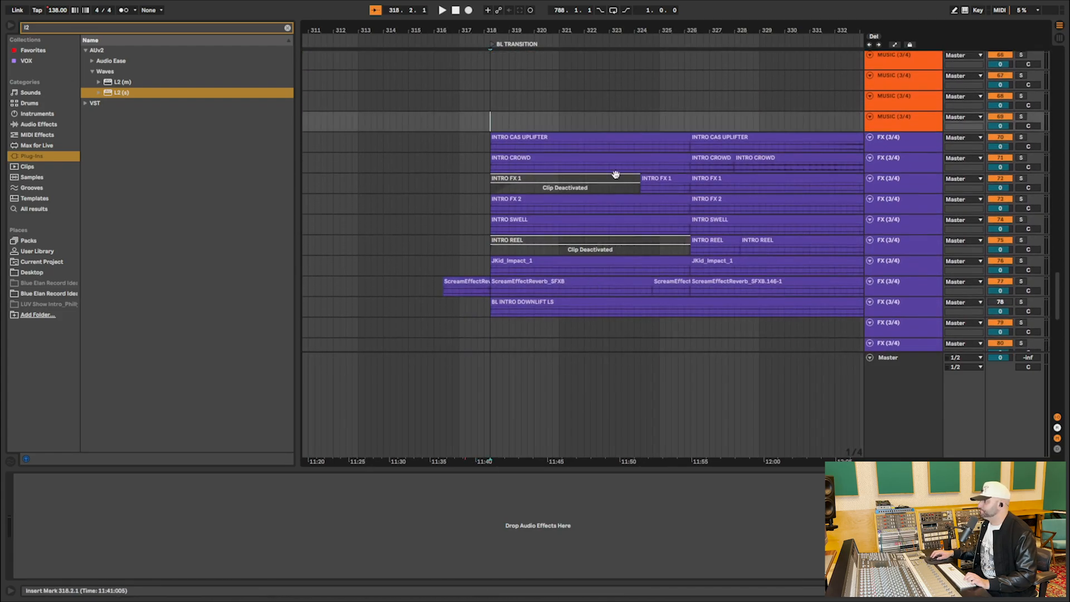
click(882, 303)
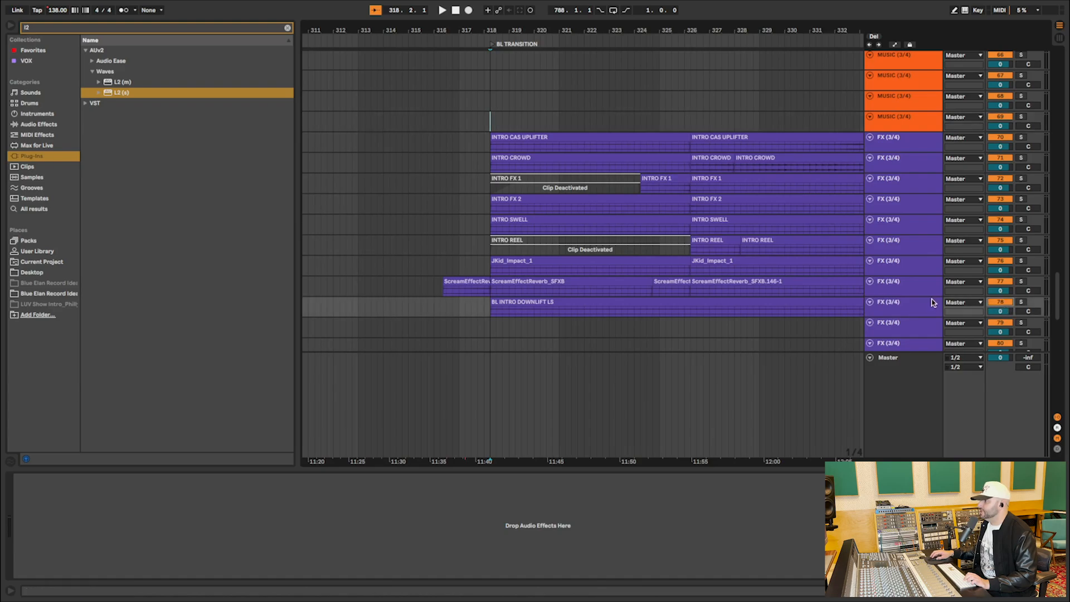
shift+click(923, 149)
click(1017, 139)
key(space)
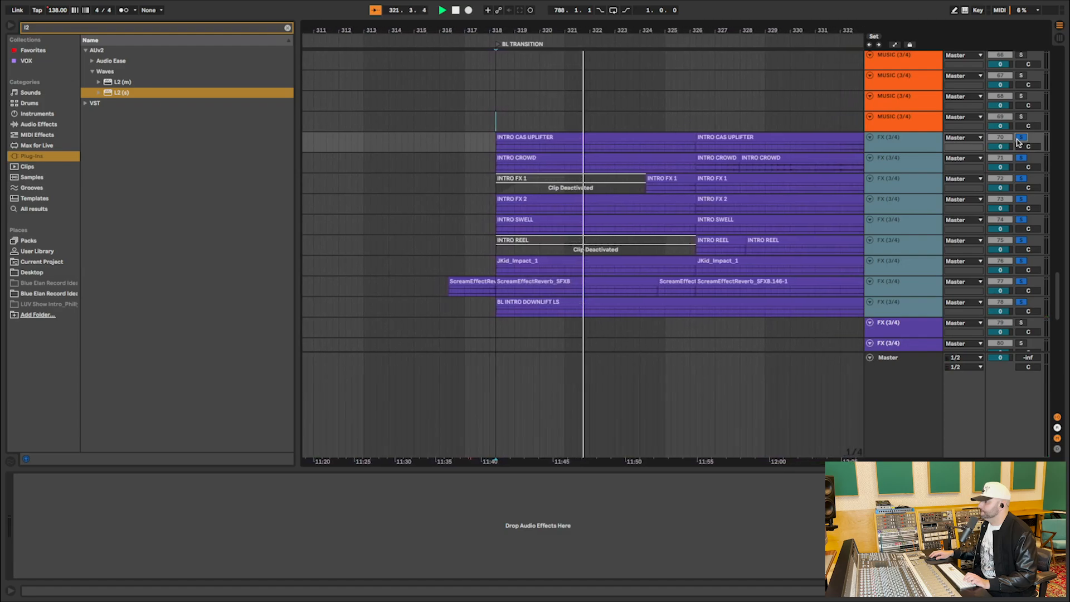
key(space)
click(1019, 138)
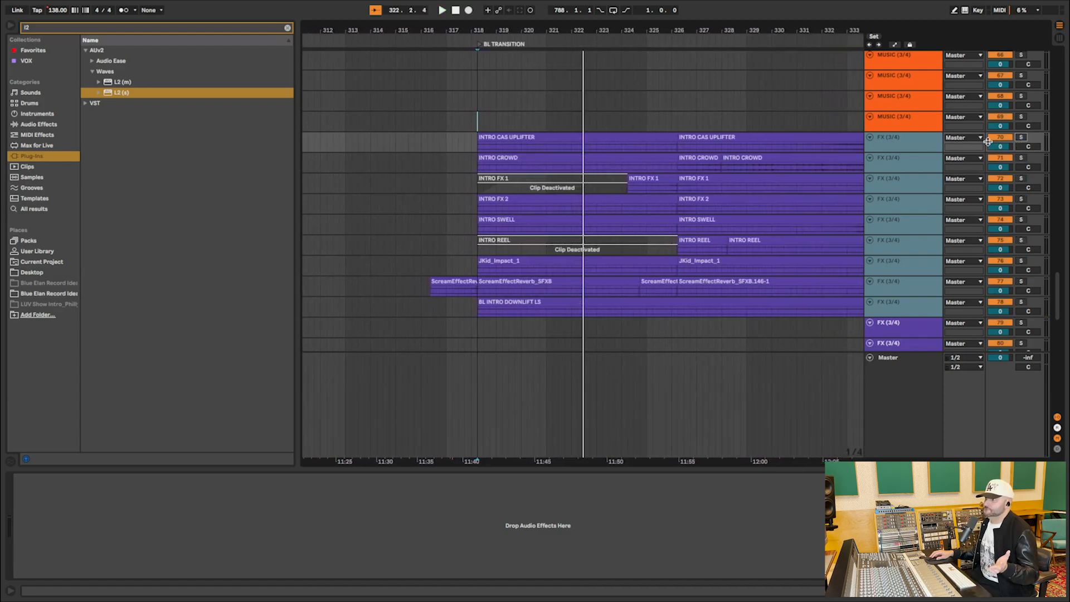
Audition the second INTRO SUB BASS clip on track 40, soloed from the clip's start.
scroll(653, 194, right, 4)
scroll(653, 195, up, 3)
scroll(652, 194, up, 10)
scroll(653, 195, left, 2)
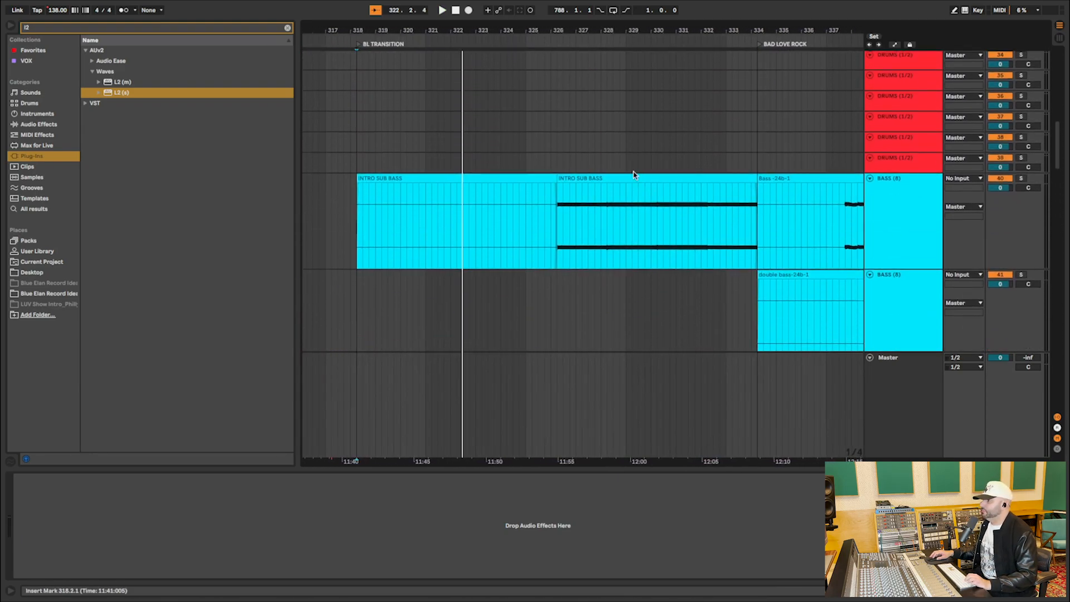
click(634, 177)
click(703, 178)
click(1020, 178)
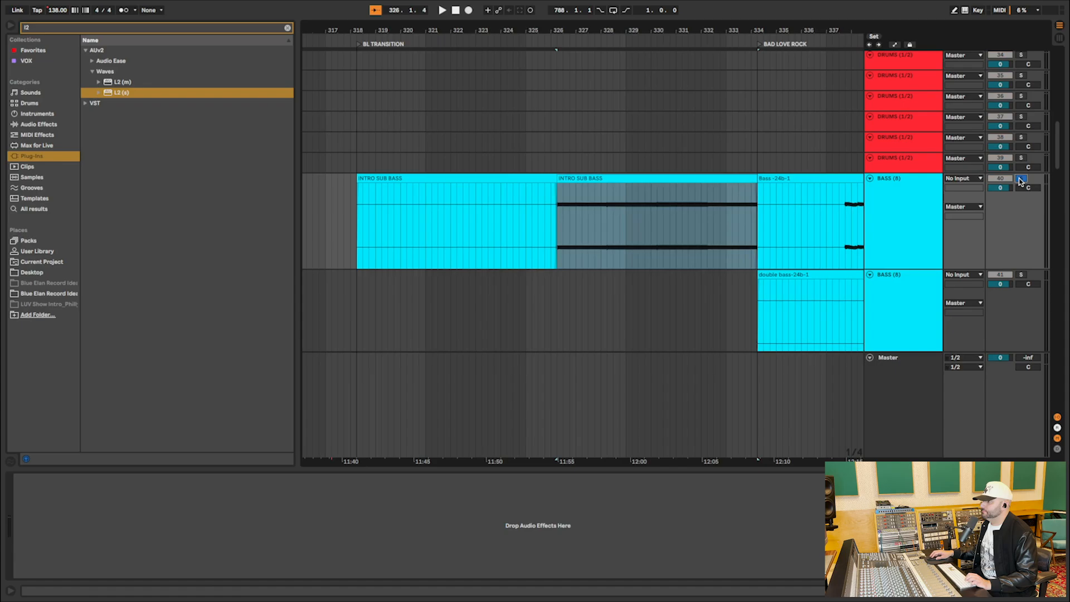
key(space)
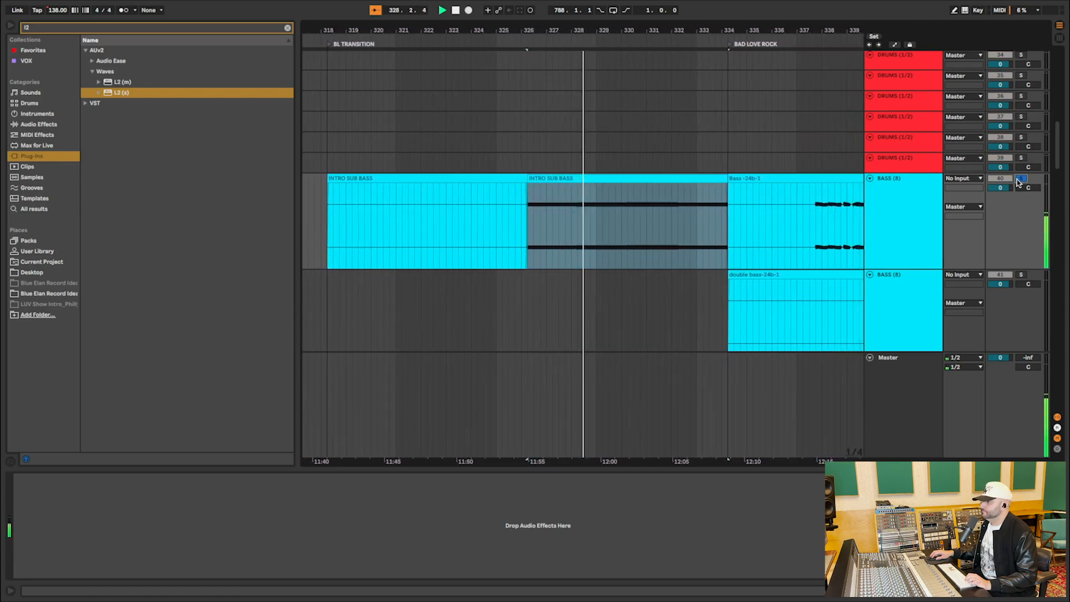
Solo track 42 and audition the final INTRO_Live Bass clip of BL TRANSITION.
scroll(677, 233, down, 5)
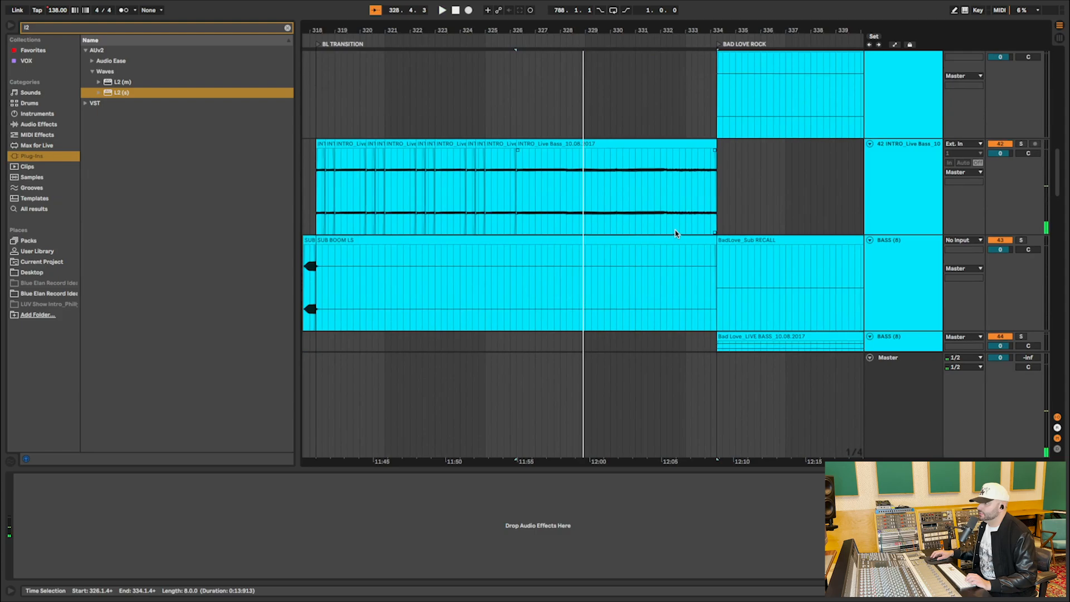
click(878, 173)
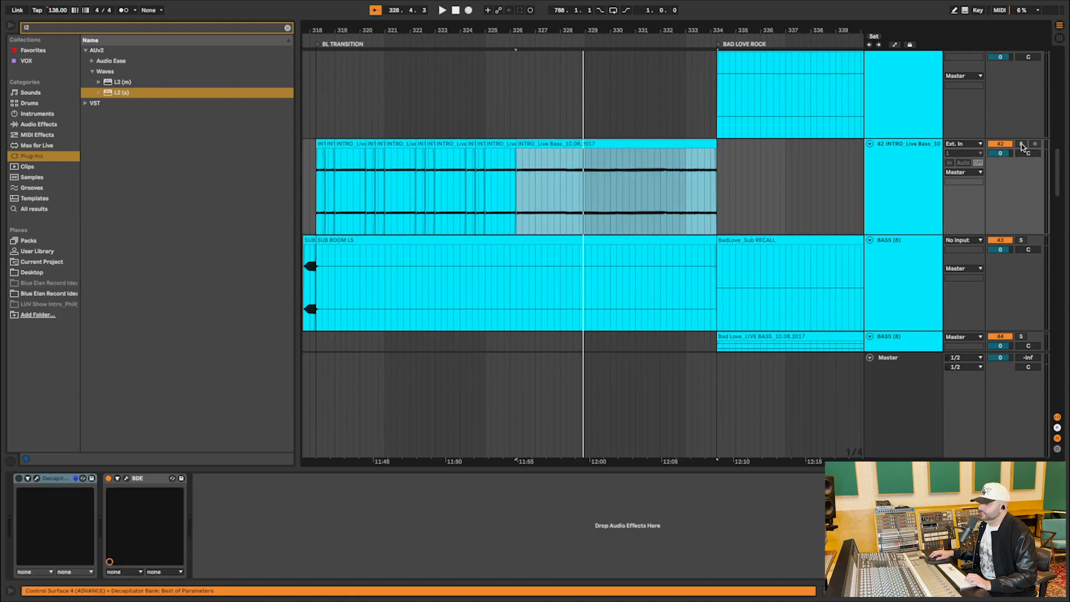
click(1022, 145)
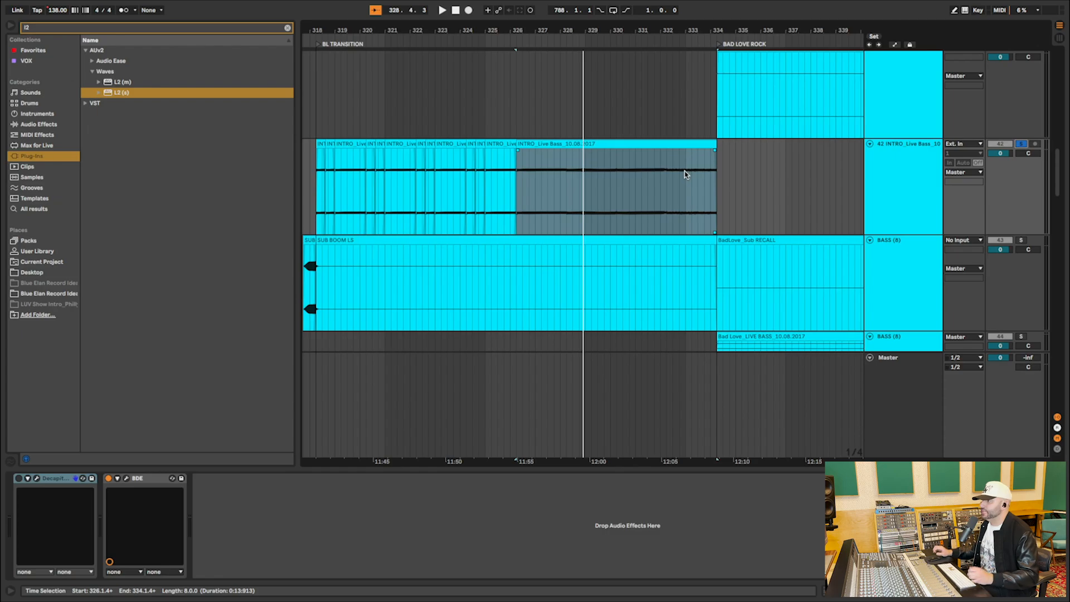
key(space)
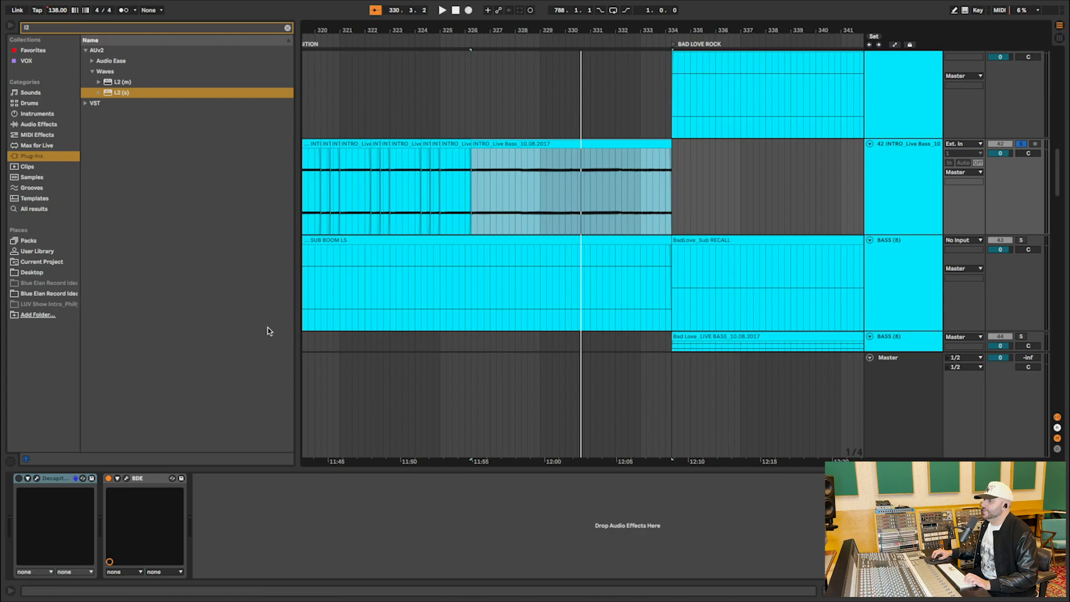
Open the BDE distortion plug-in on track 42, move its window clear, and play from the first INTRO_Live Bass clip.
click(126, 479)
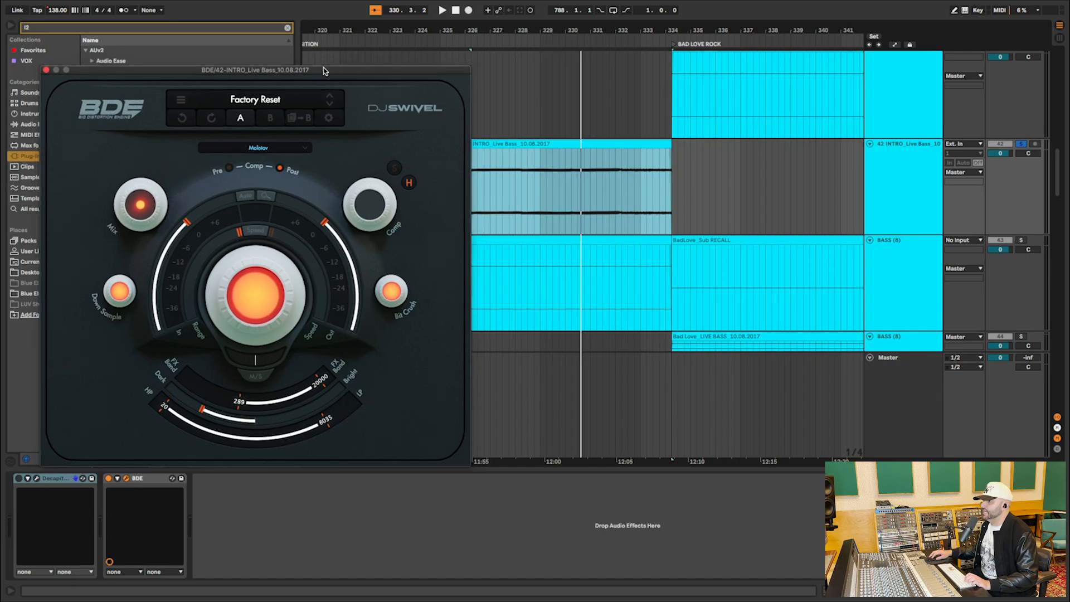
drag(361, 64, 459, 263)
scroll(460, 127, left, 5)
click(450, 144)
key(space)
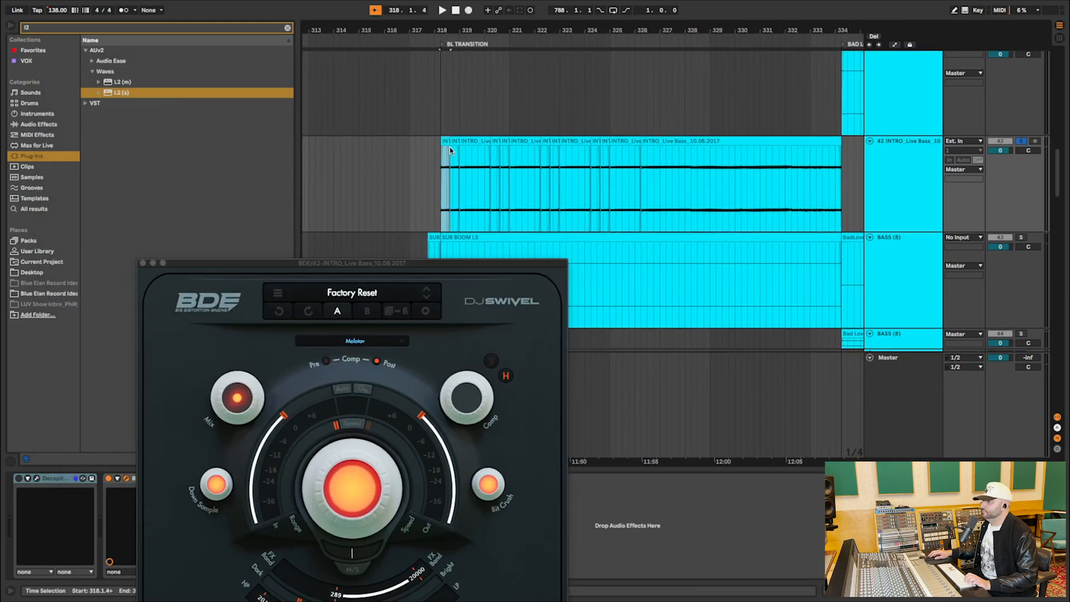
Bypass and re-enable BDE during playback to compare the live bass sound, stop playback, and close the plug-in window.
mouse_move(243, 402)
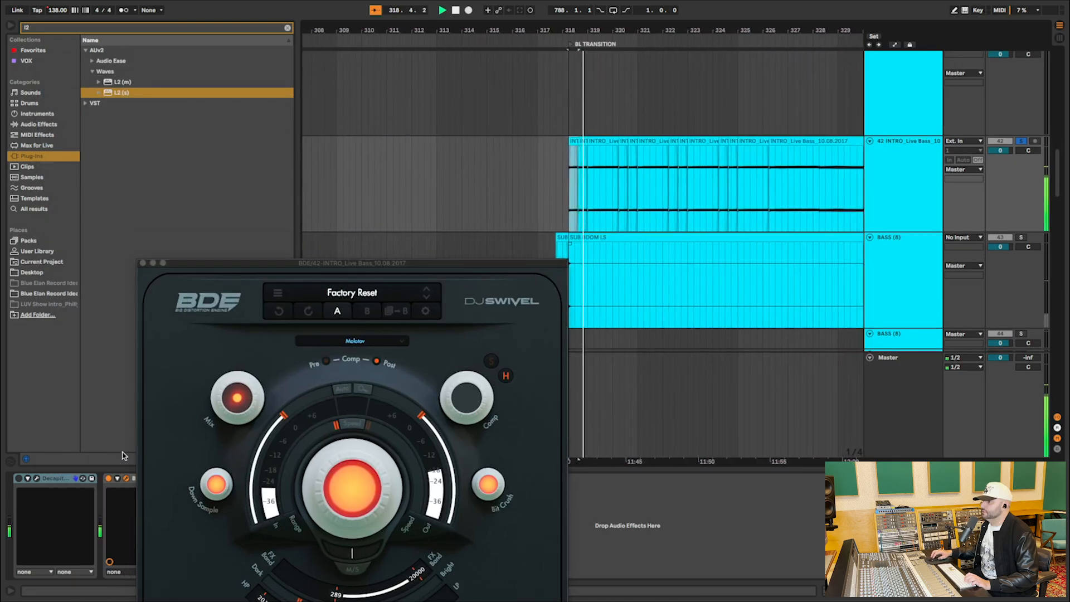
click(109, 478)
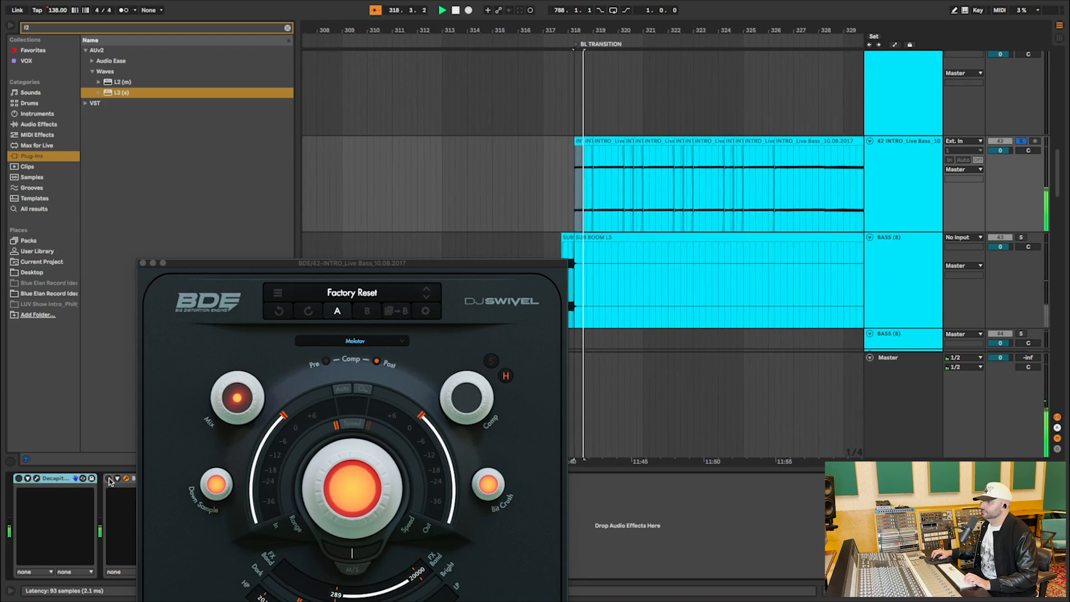
click(109, 479)
key(space)
key(space)
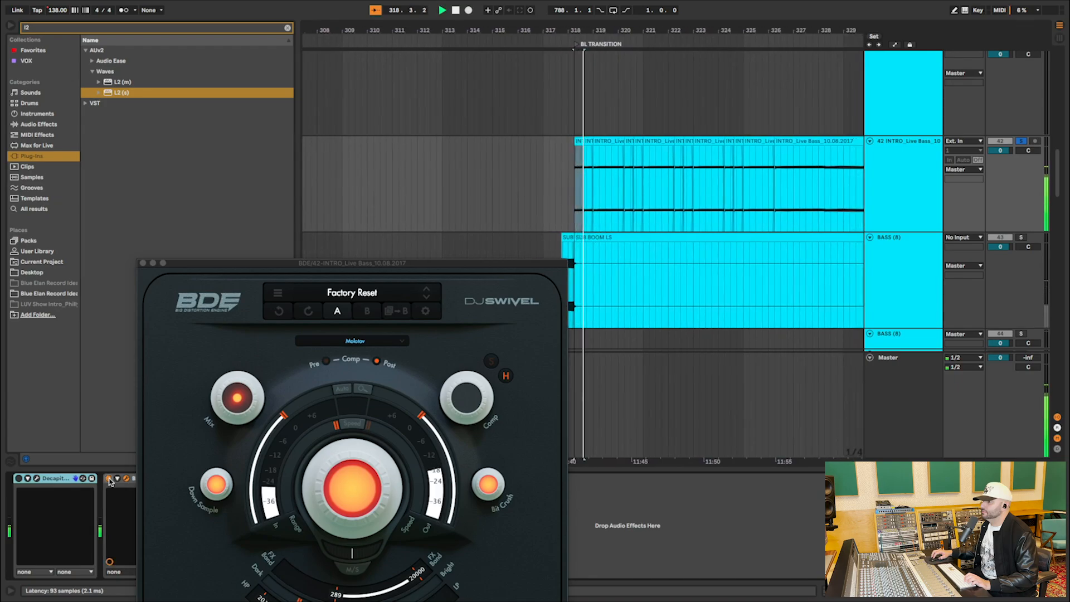
click(143, 264)
Solo music track 50 and audition its second INTRO FX CRAZY PAD clip.
scroll(636, 279, down, 10)
scroll(635, 279, right, 10)
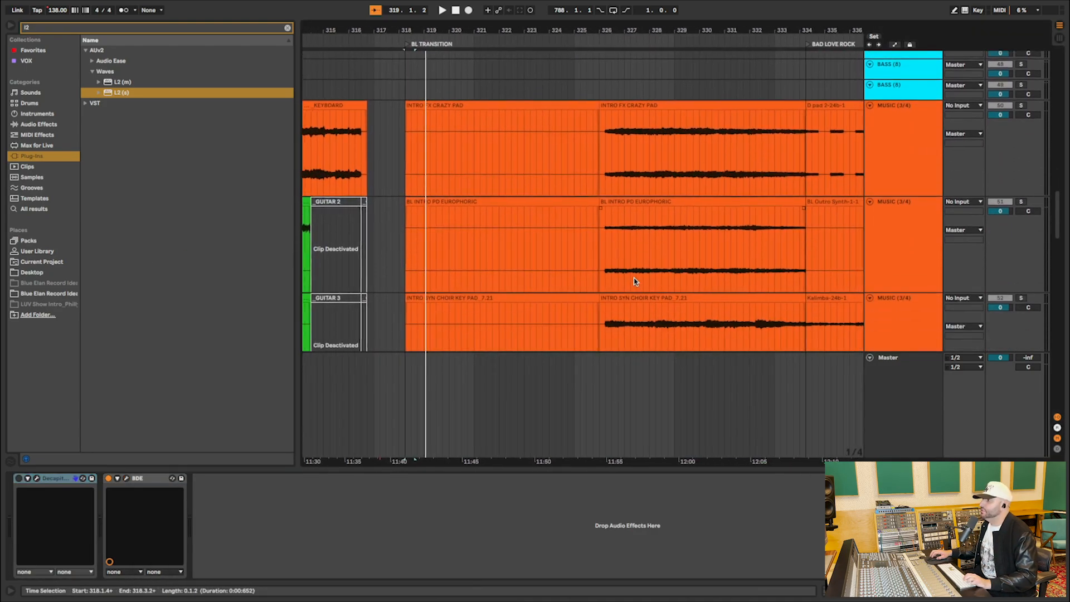
click(642, 87)
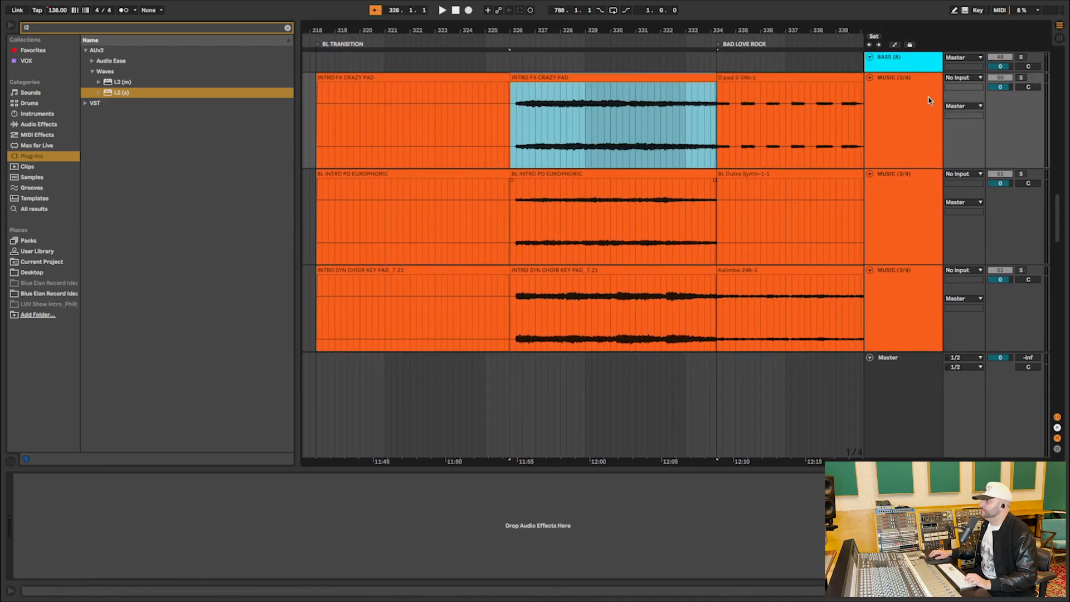
click(1021, 78)
key(space)
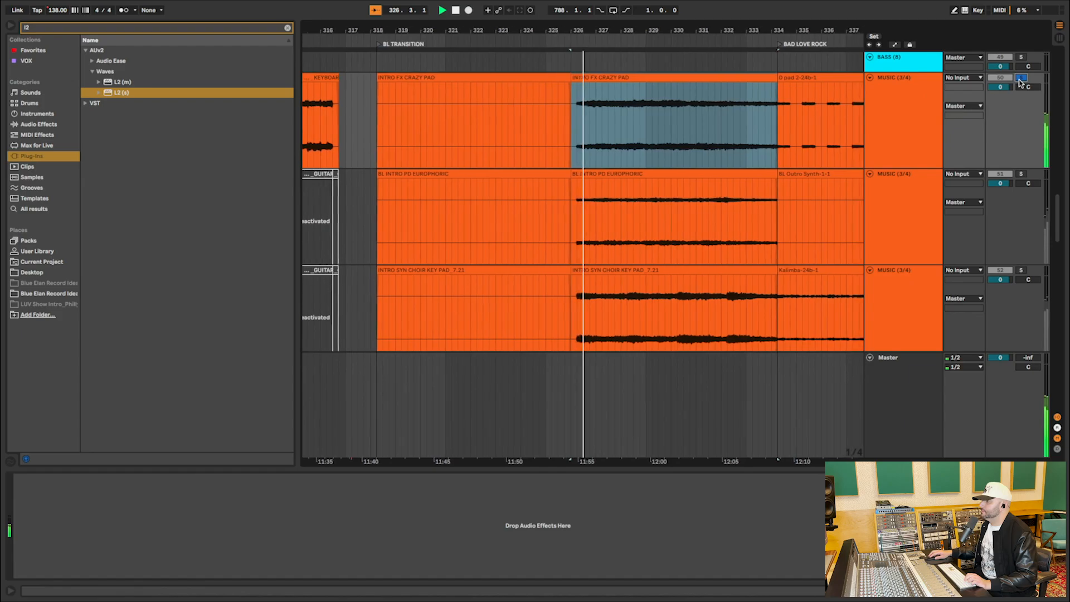
Solo track 51 and audition the BL INTRO PO EUROPHORIC clip from bar 326.
click(1020, 175)
key(space)
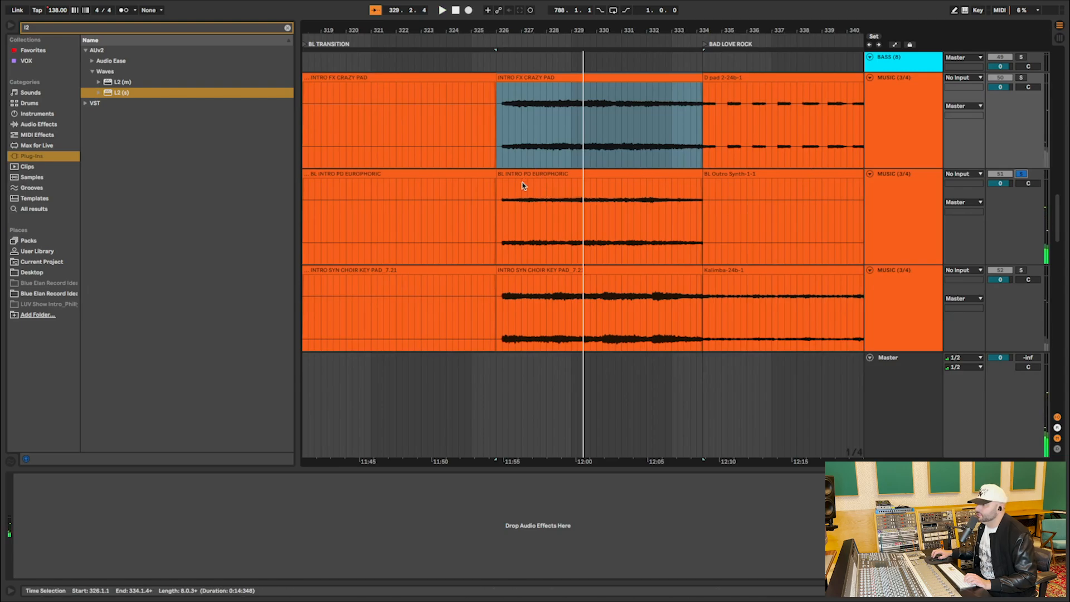
click(504, 205)
key(space)
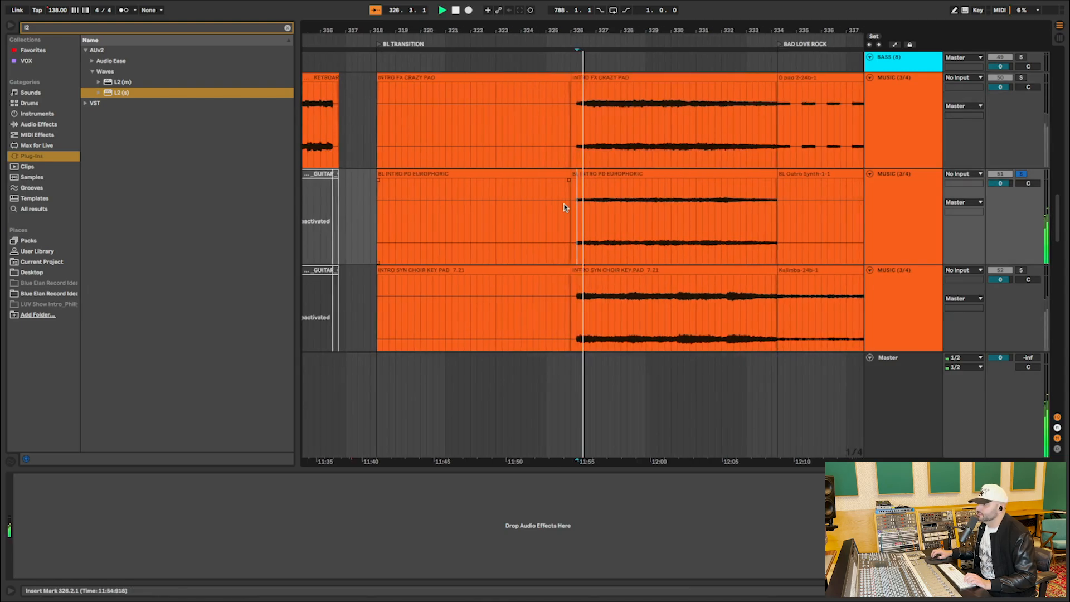
Solo track 52 and audition its INTRO SYN CHOIR KEY PAD_7.21 clip from the same point in bar 326.
scroll(590, 211, down, 2)
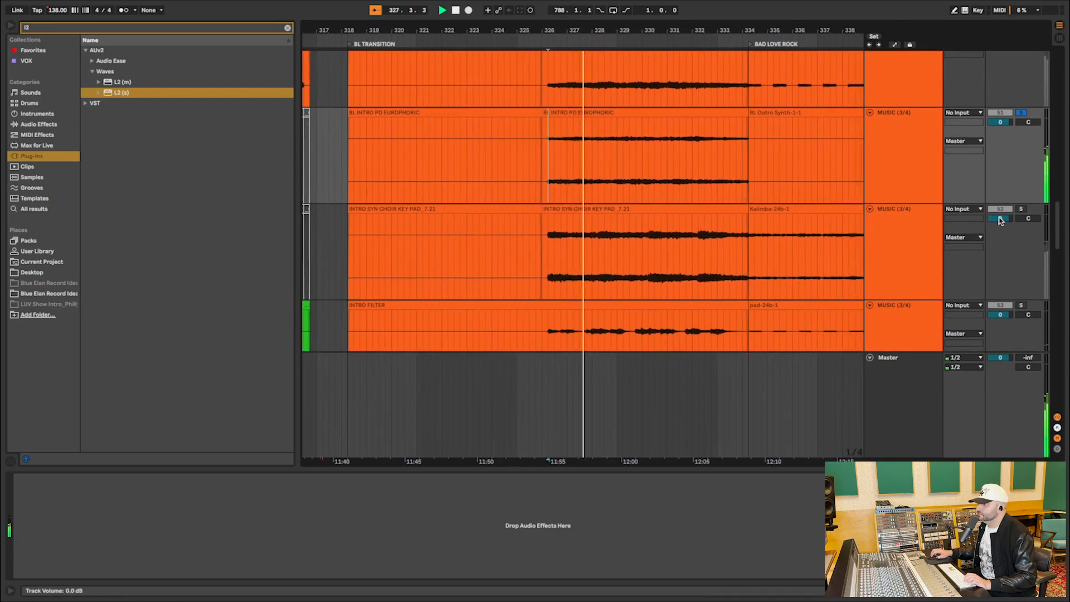
click(1021, 210)
key(space)
key(space)
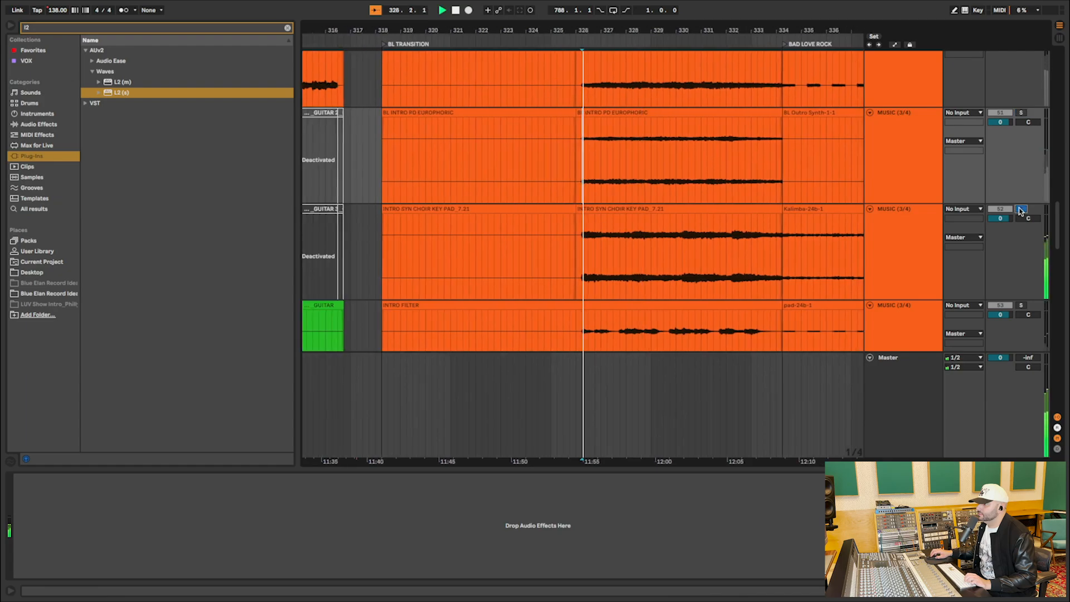
Solo track 53, replay the INTRO FILTER part from the same insert mark, and stop playback.
scroll(1019, 208, down, 3)
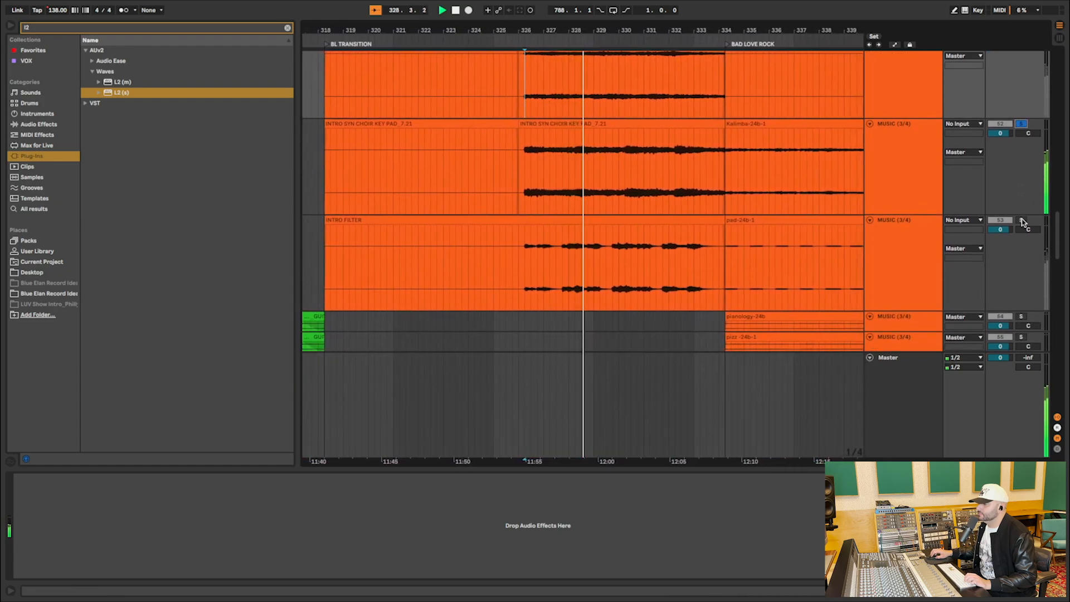
click(1022, 221)
key(space)
key(space)
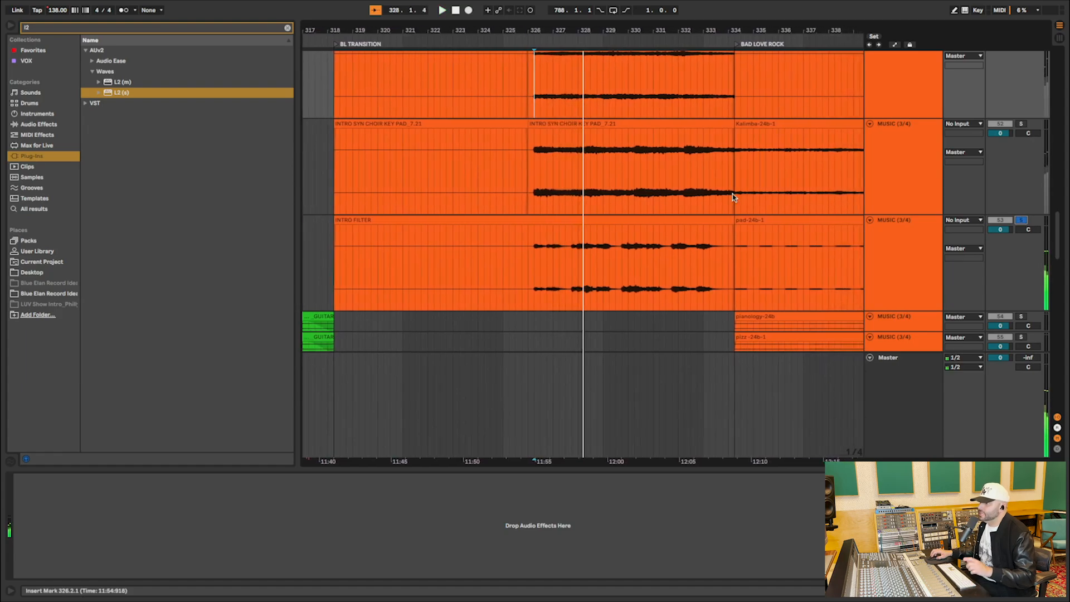
Review the soloed intro music layers and audition INTRO FILTER on track 53 again from 326.1.1.
scroll(568, 139, up, 5)
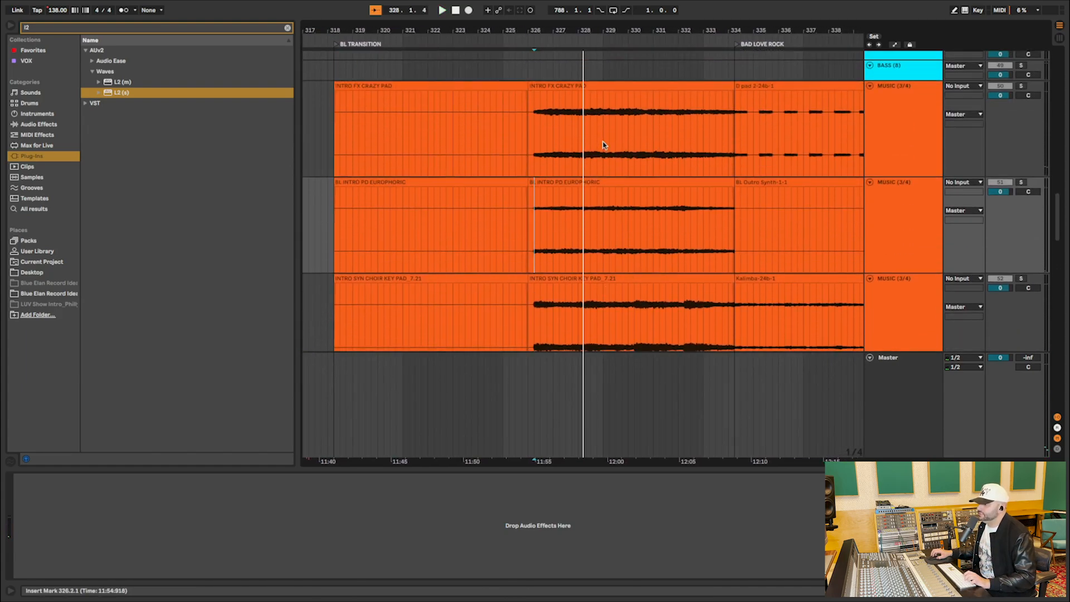
scroll(572, 112, down, 5)
key(space)
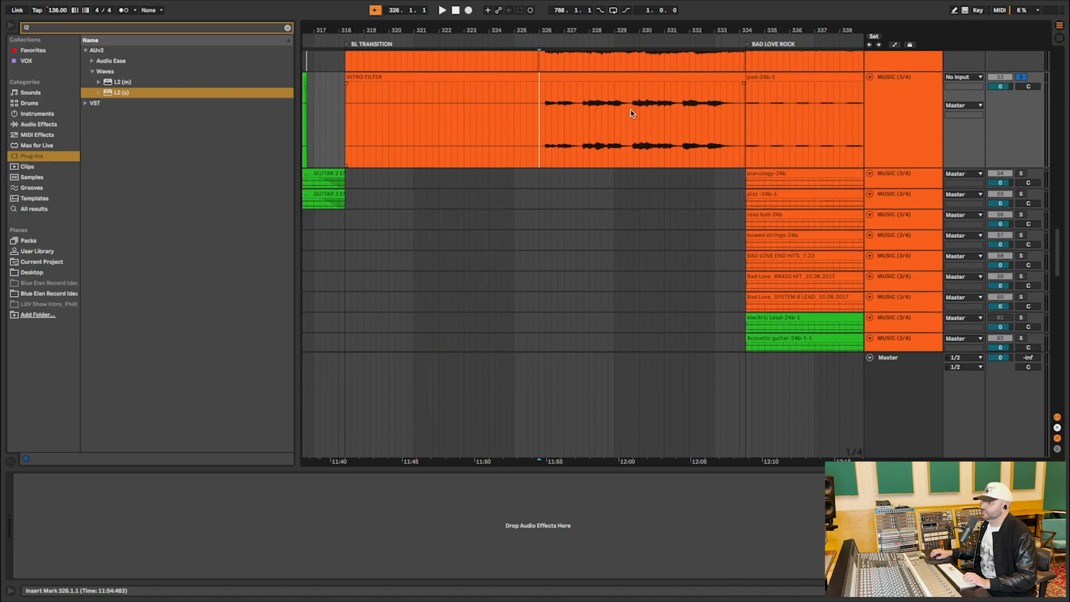
click(1022, 78)
key(space)
click(1021, 77)
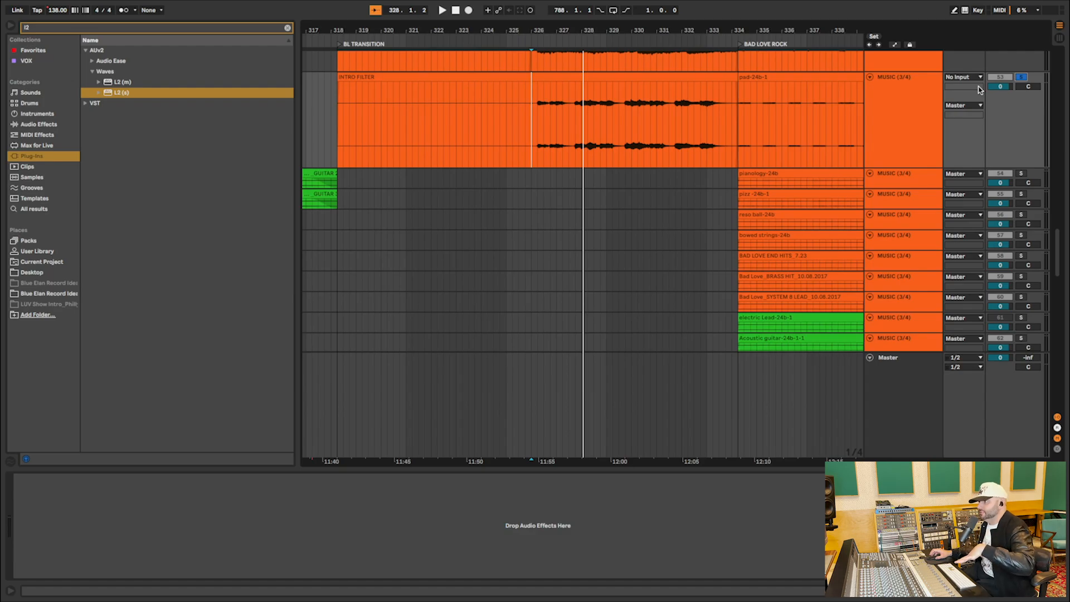
Solo FX track 71 and audition the short INTRO CROWD clip starting at bar 326.
scroll(685, 91, down, 10)
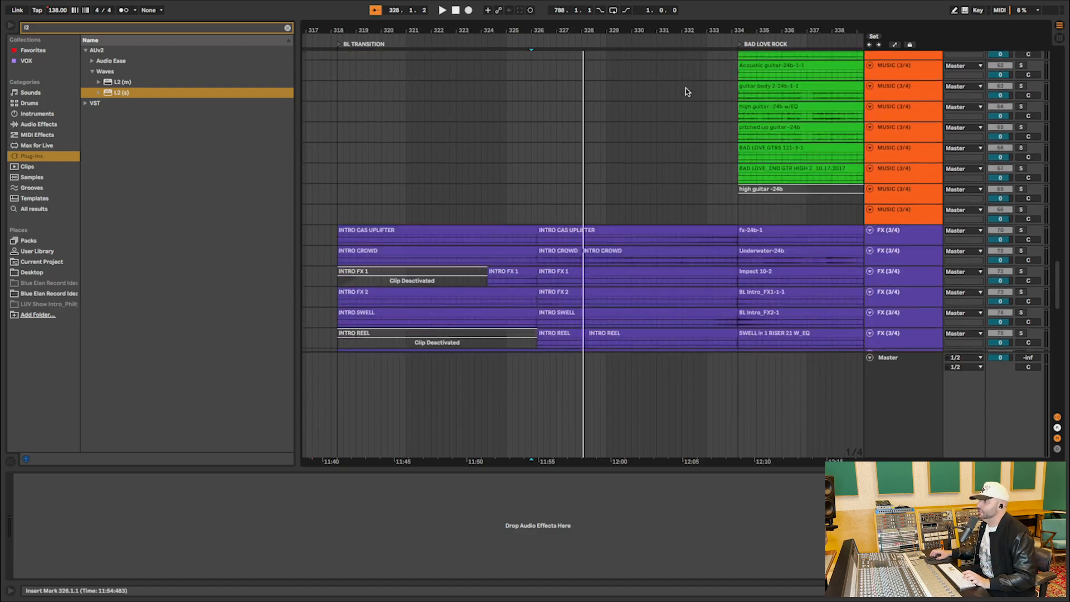
click(608, 81)
click(597, 92)
click(573, 99)
click(572, 93)
click(1021, 93)
key(space)
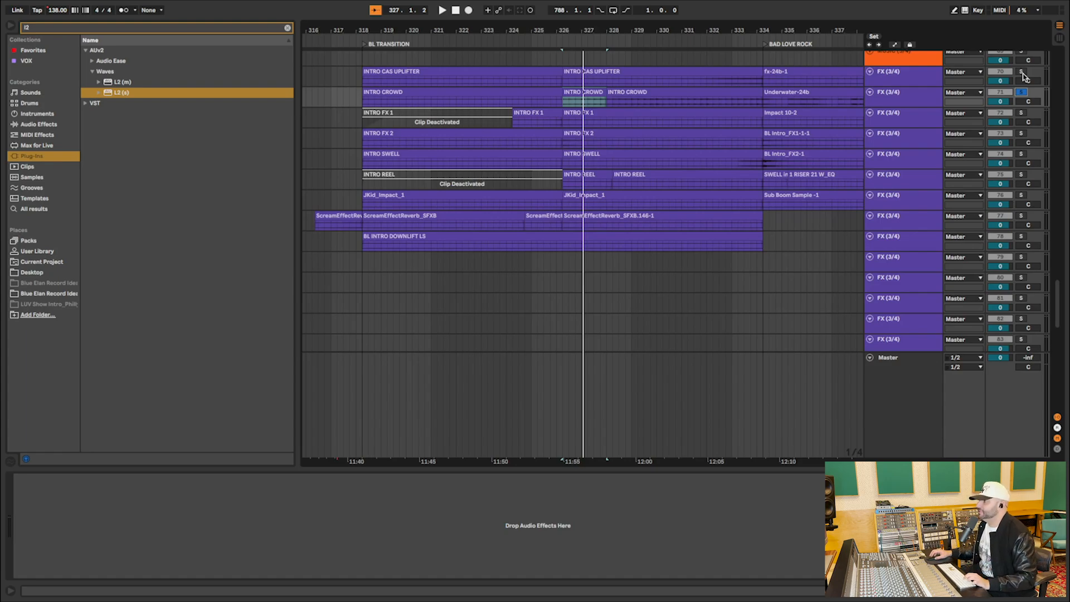
Select FX tracks 70 through 78 and enlarge them to show their waveforms.
click(910, 240)
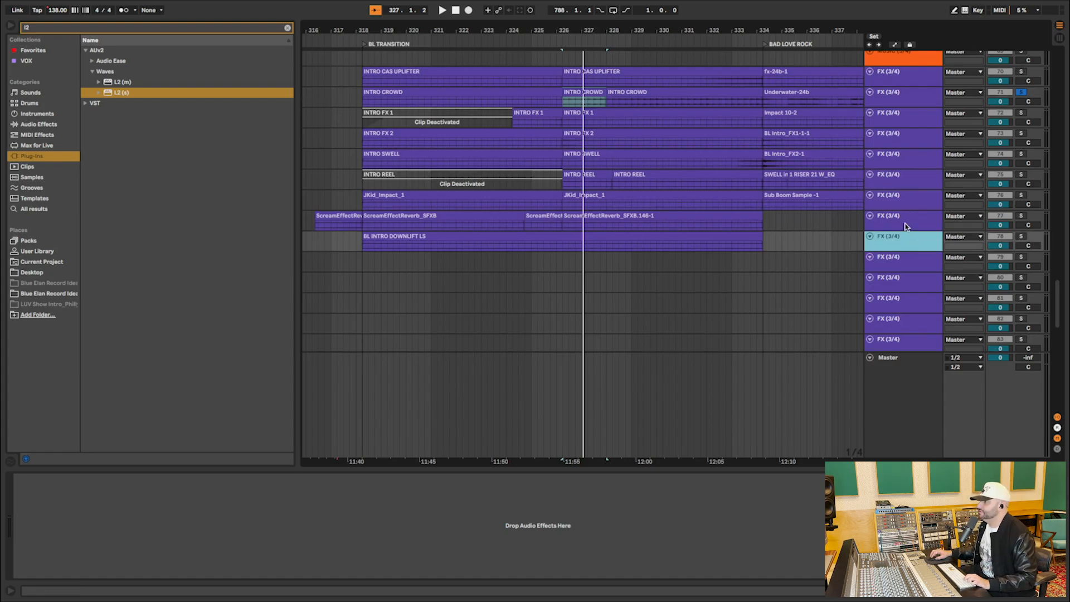
shift+click(919, 74)
scroll(914, 89, up, 6)
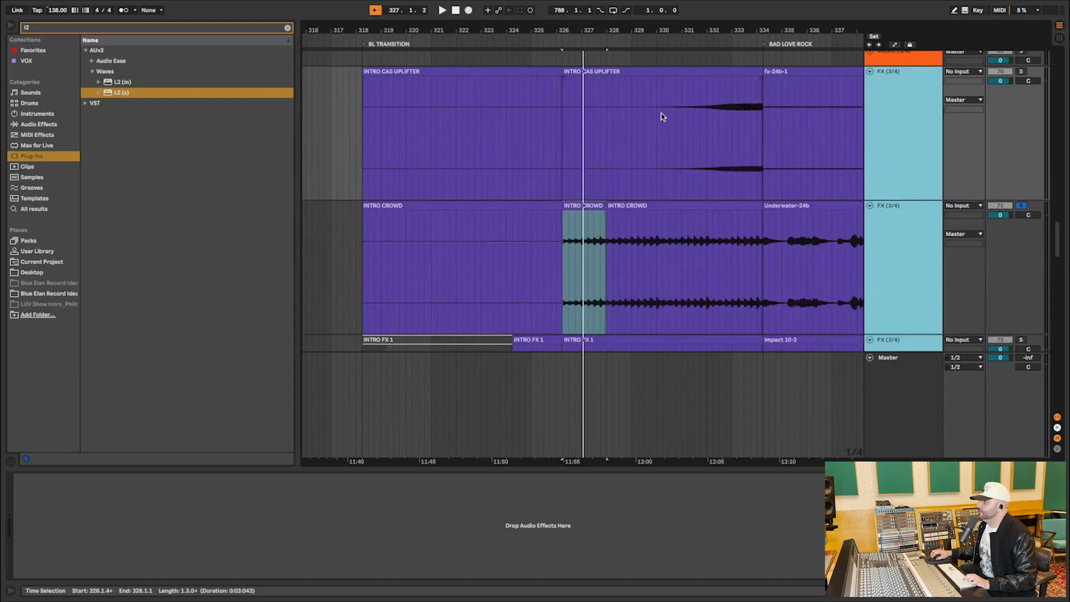
Solo track 70 and audition the INTRO CAS UPLIFTER rise from bar 331.
click(662, 117)
click(681, 115)
click(1021, 72)
key(space)
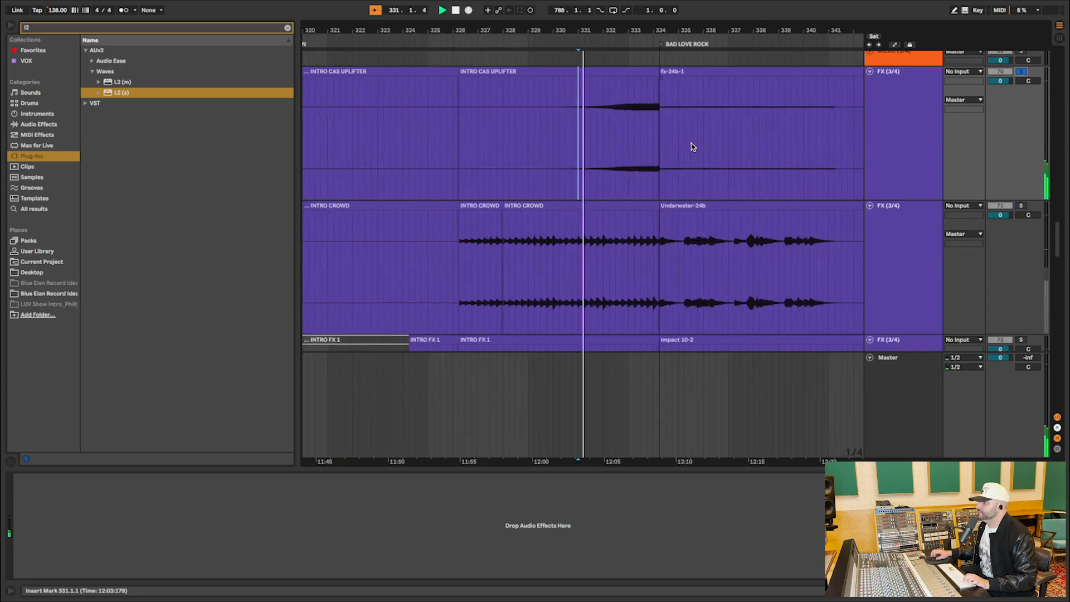
Solo track 74 and audition the INTRO SWELL from 333.2.1 into BAD LOVE ROCK.
scroll(693, 146, down, 10)
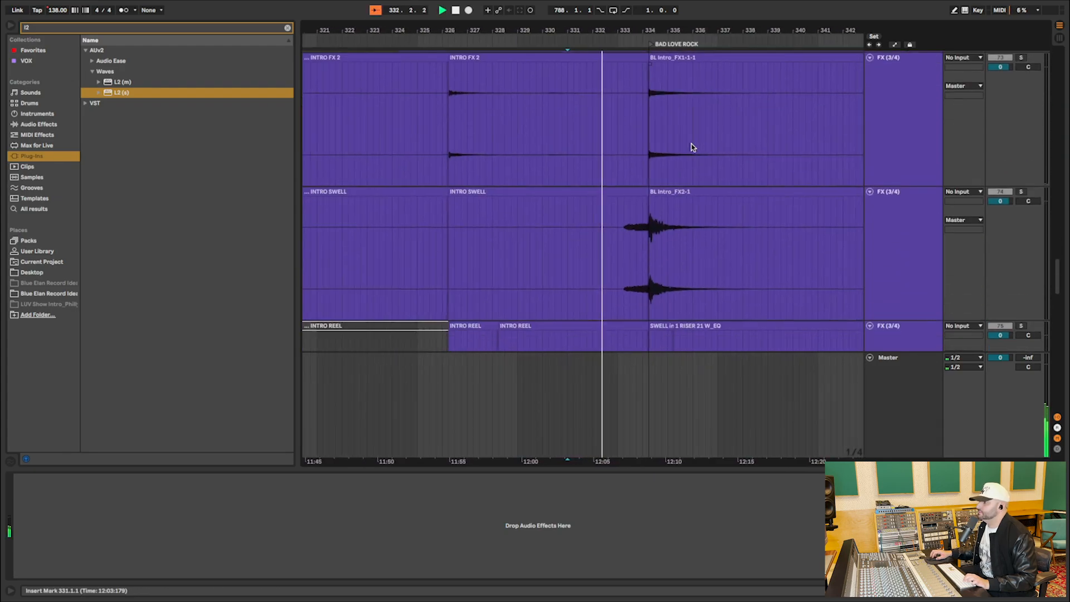
scroll(691, 146, down, 3)
click(641, 137)
key(space)
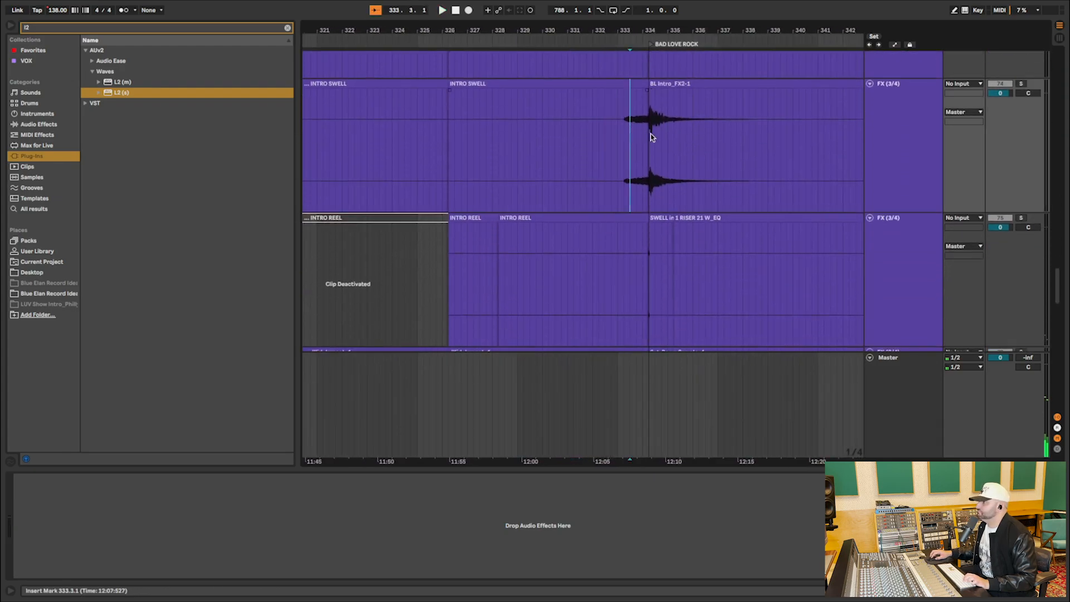
click(1021, 83)
click(623, 129)
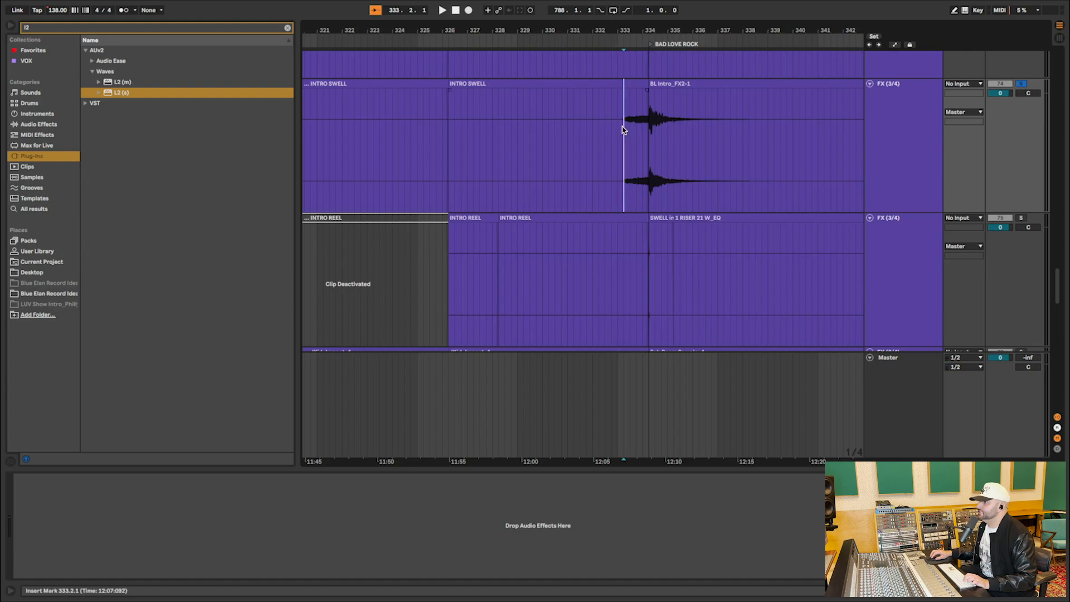
key(space)
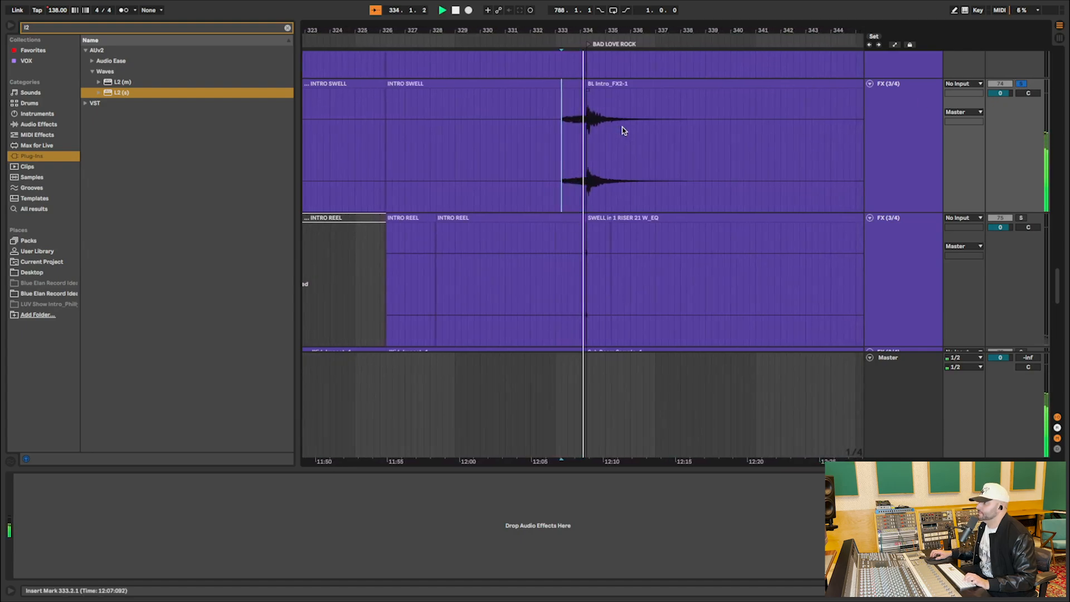
Stop the FX audition and clear the remaining solo, leaving INTRO LOW VOX track 92 selected.
scroll(623, 130, down, 3)
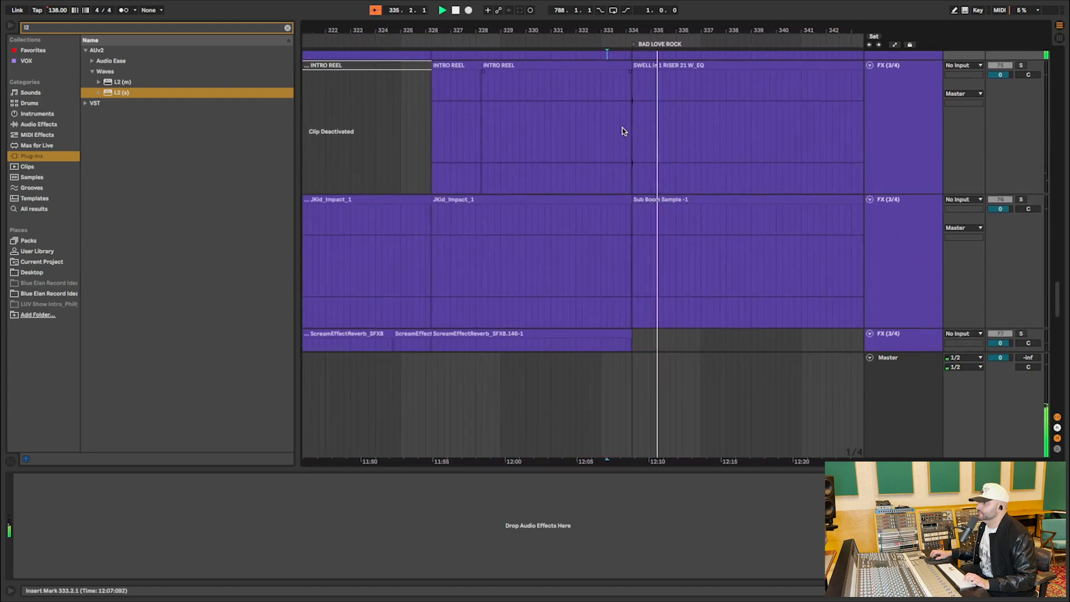
scroll(623, 130, down, 10)
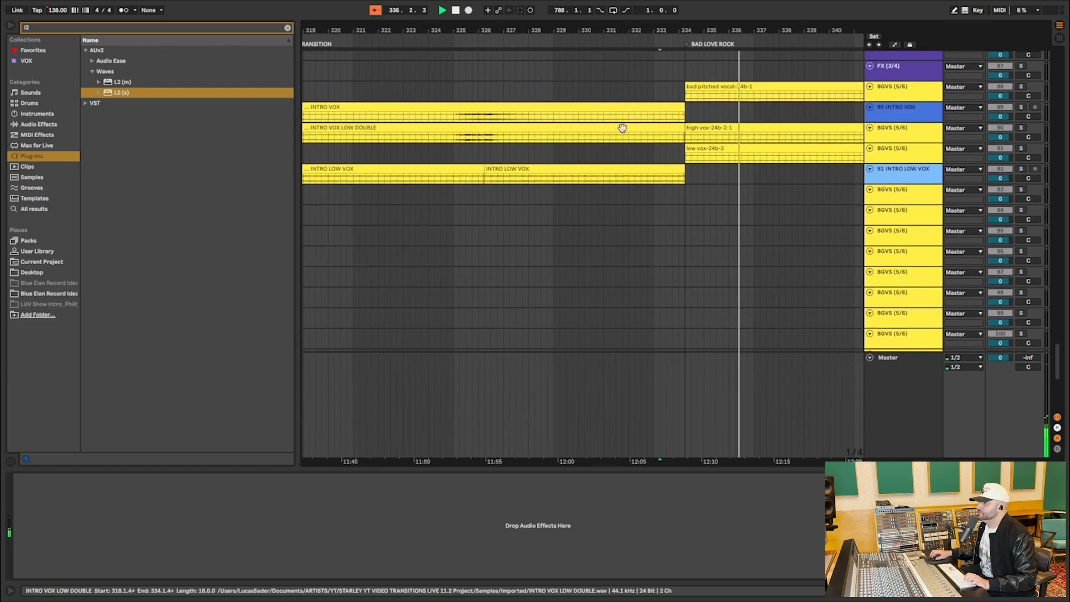
key(space)
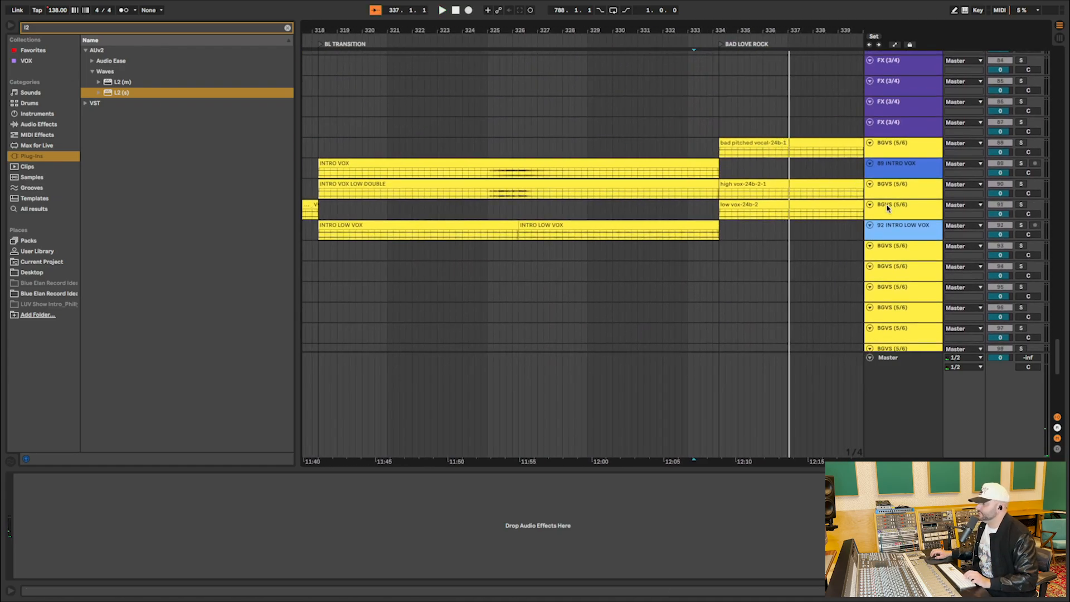
click(913, 228)
click(1022, 226)
click(1021, 226)
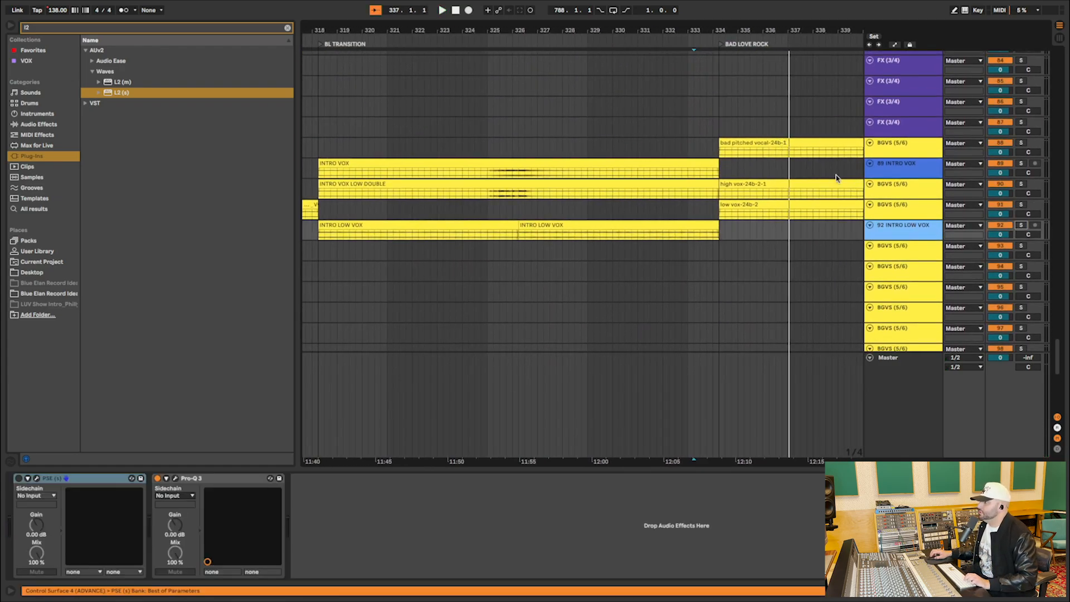
Select the INTRO VOX and INTRO VOX LOW DOUBLE tracks, 89 and 90, and enlarge them to show their waveforms.
click(906, 169)
shift+click(903, 189)
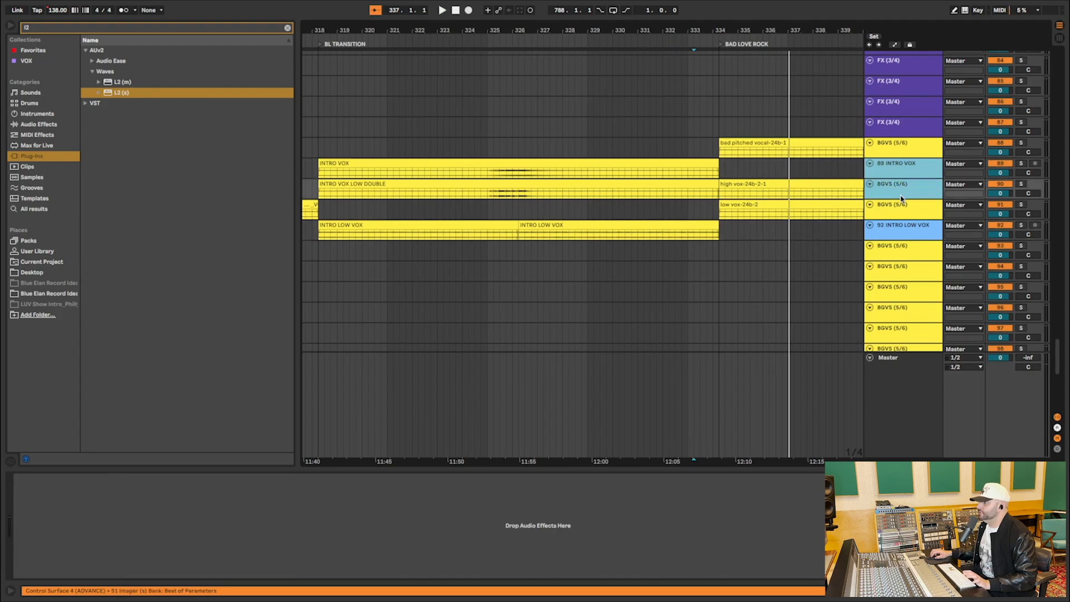
drag(900, 198, 901, 227)
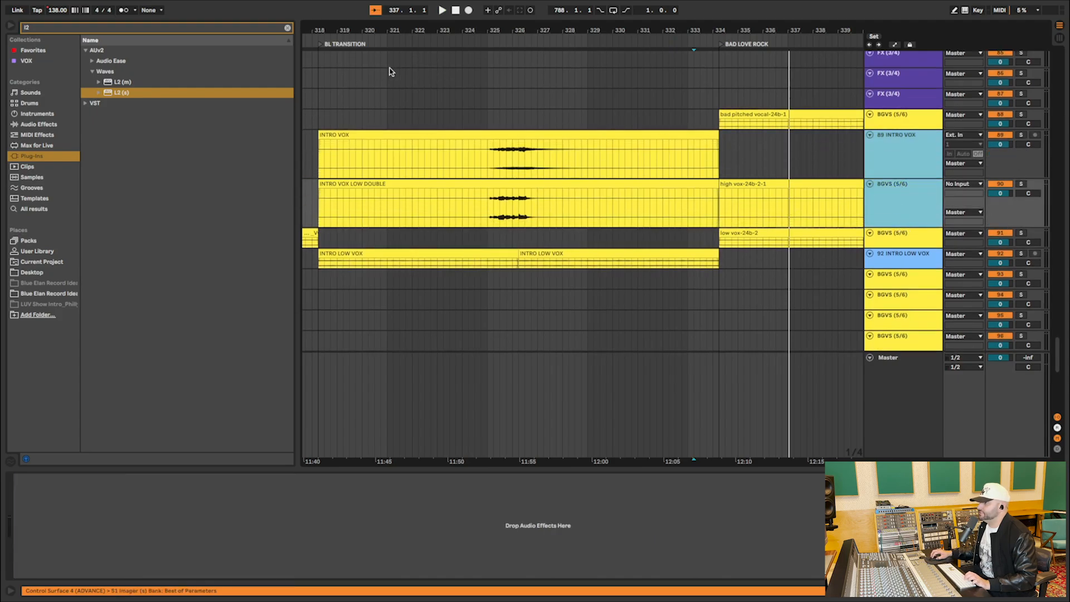
Add a locator at 326.2.1, where the BUILD section of BL TRANSITION begins.
scroll(508, 52, up, 15)
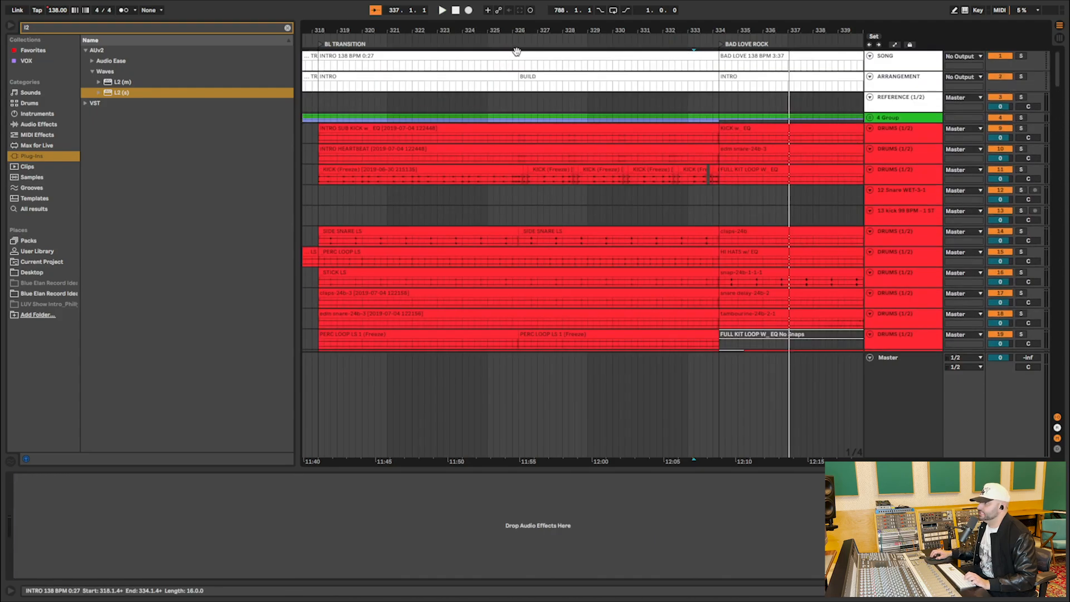
right_click(521, 45)
click(532, 73)
right_click(518, 45)
click(532, 72)
Solo vocal tracks 89 and 90 together and audition INTRO VOX with its low double from 325.1.1.
scroll(516, 99, down, 20)
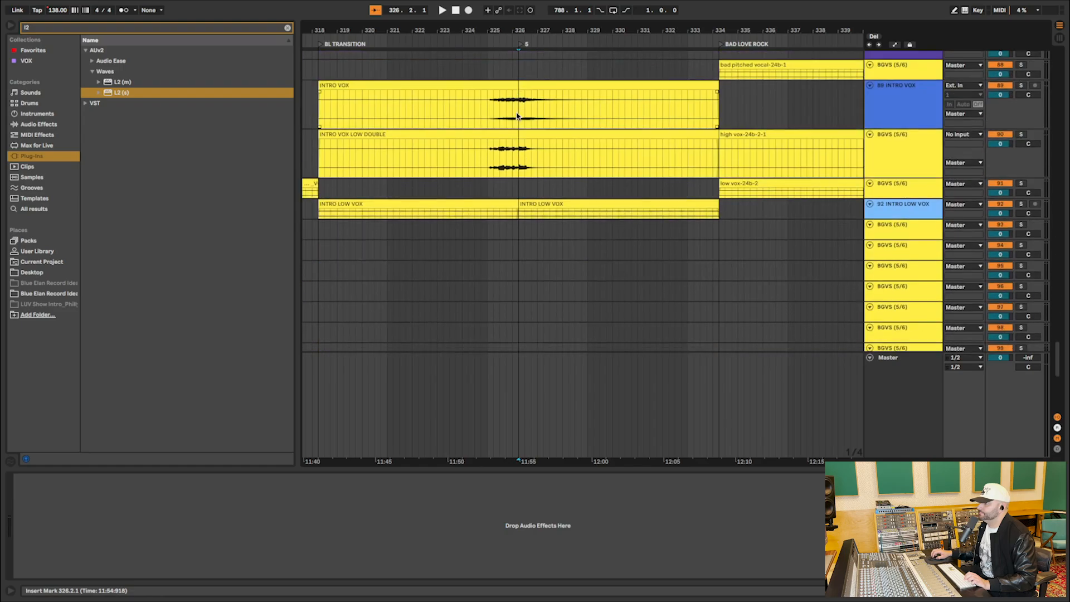
click(486, 106)
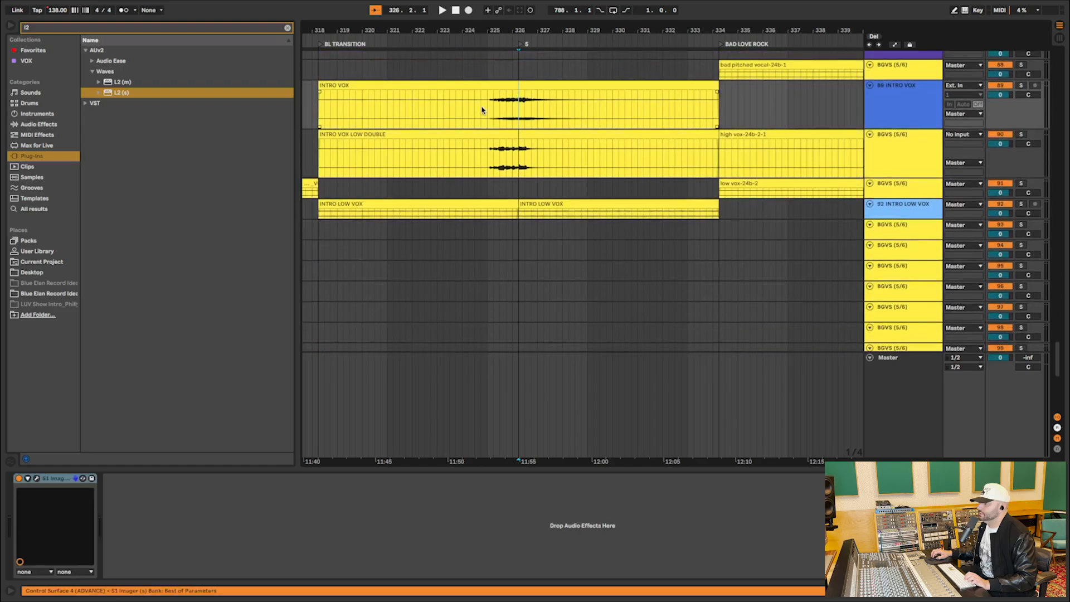
shift+click(876, 149)
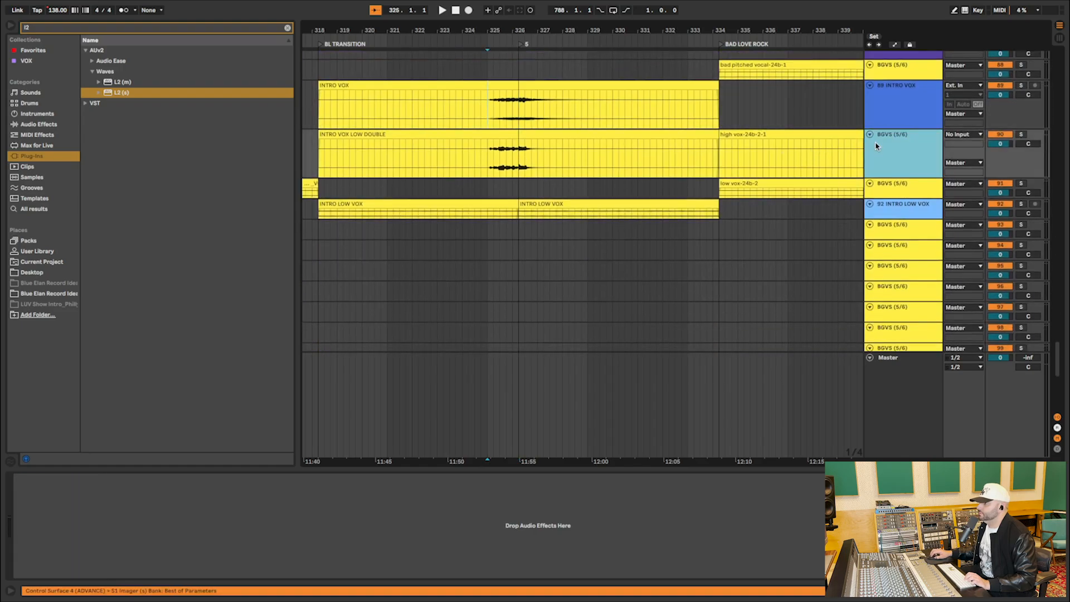
click(1020, 88)
key(space)
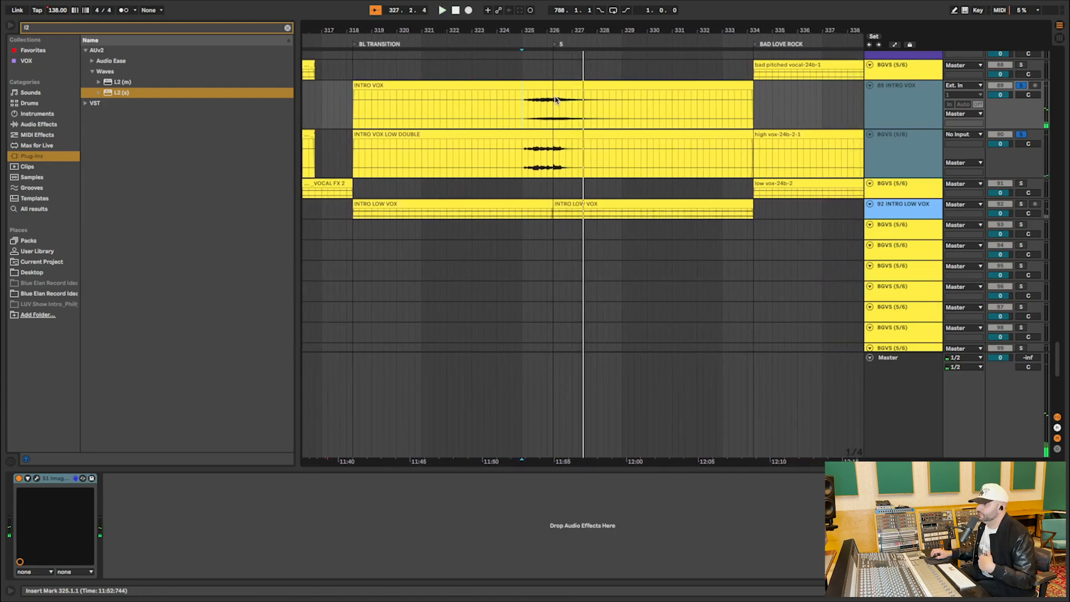
click(911, 103)
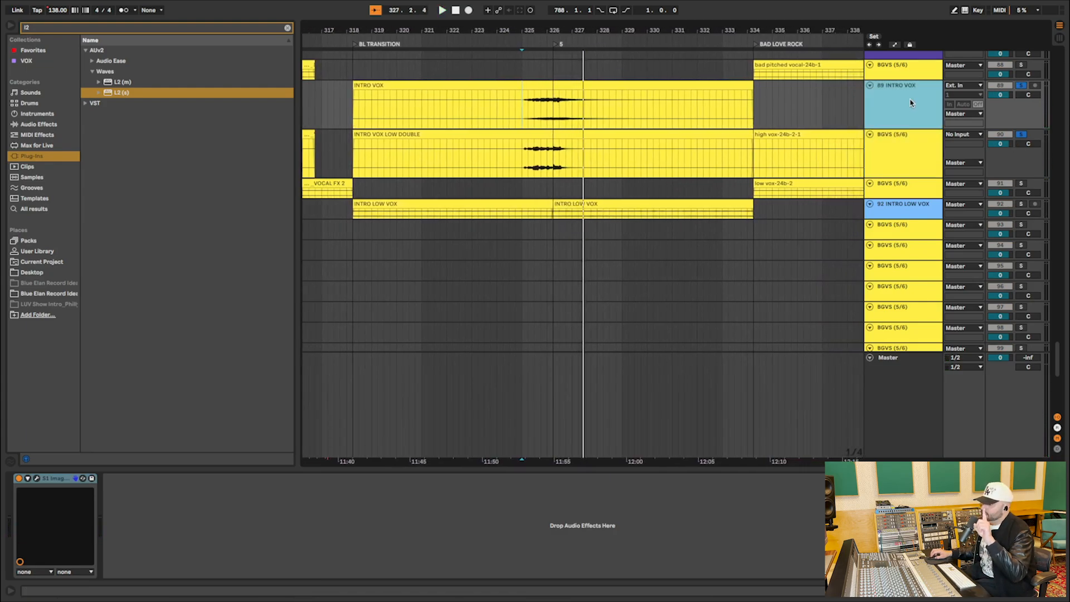
click(908, 159)
click(908, 124)
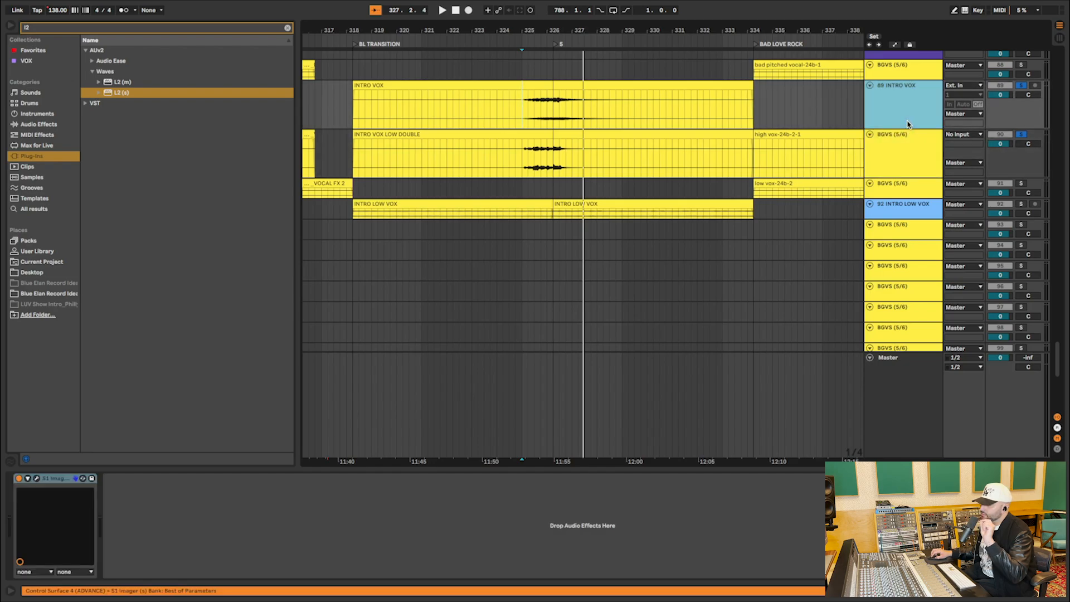
scroll(315, 401, right, 1)
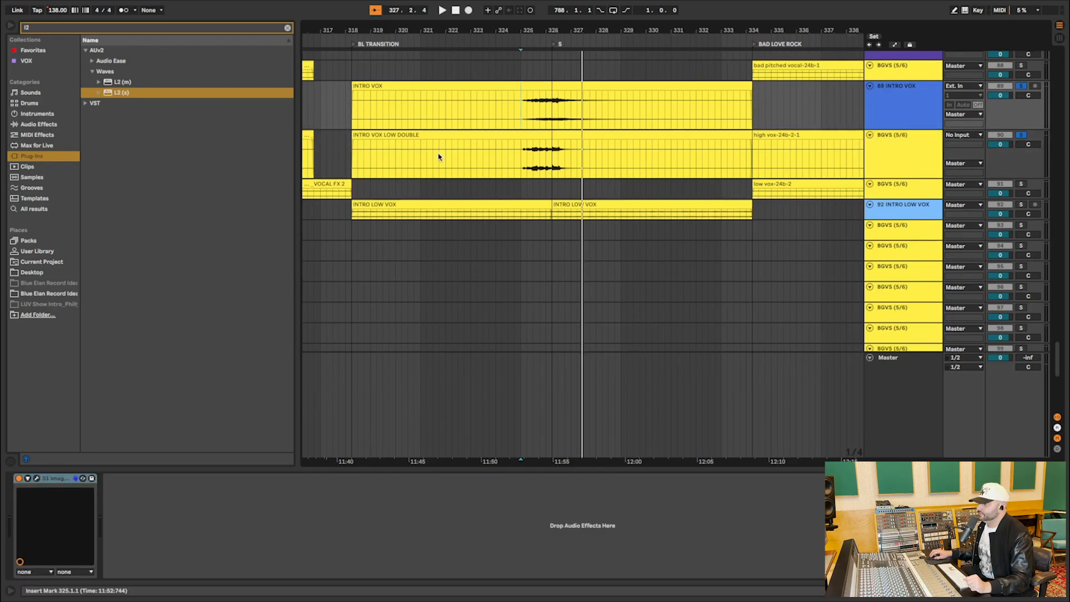
Enlarge the INTRO LOW VOX track and inspect the S1 Imager settings on the INTRO VOX track.
drag(903, 220, 894, 285)
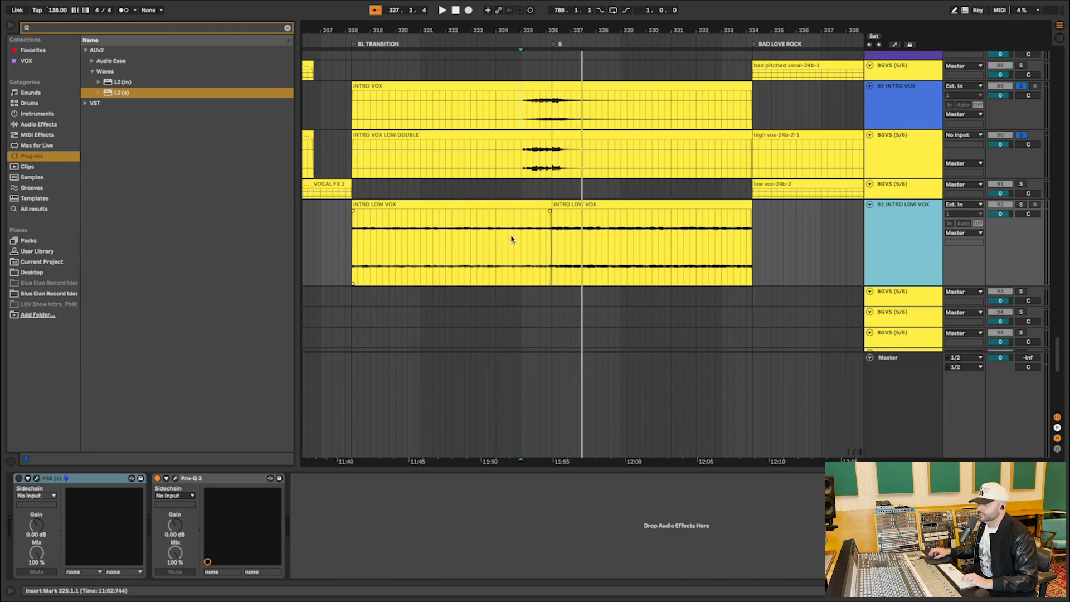
click(917, 107)
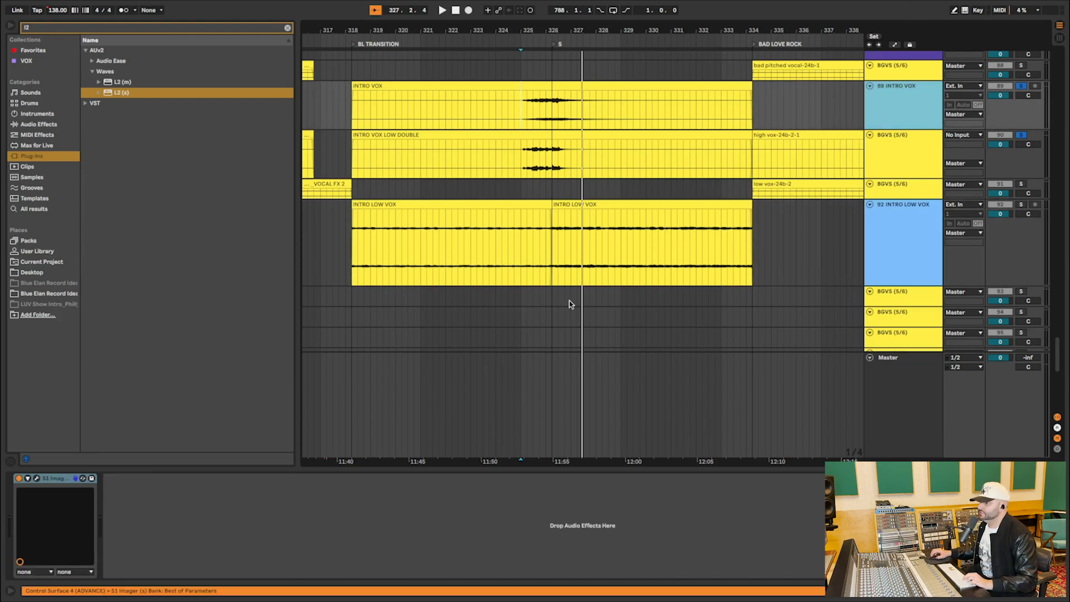
click(36, 479)
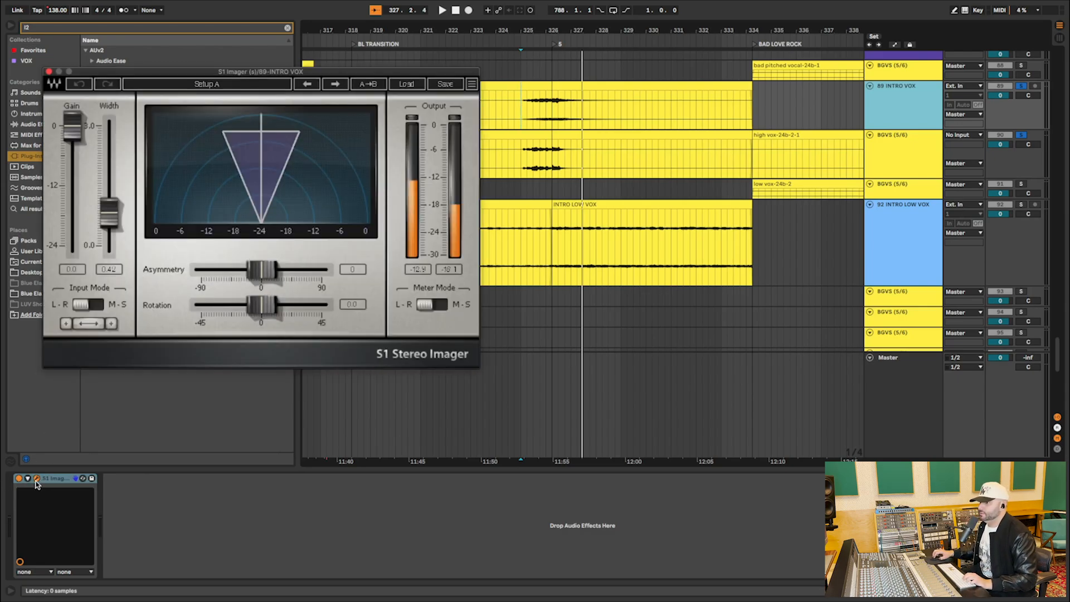
click(48, 72)
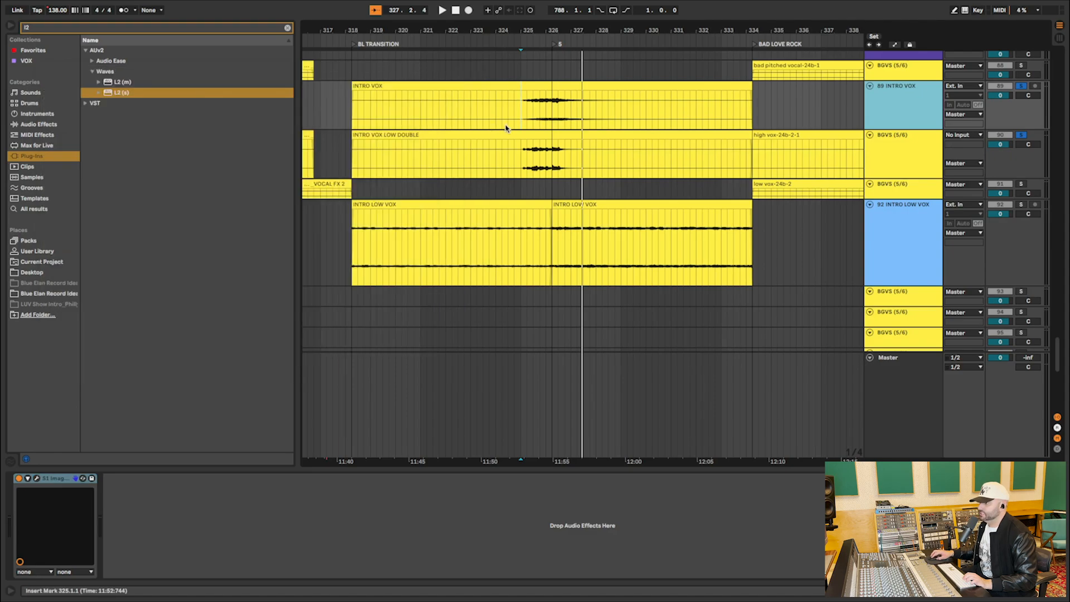
Bypass the S1 Imager on INTRO VOX and audition the soloed vocal from 325.1.1.
click(522, 110)
click(19, 478)
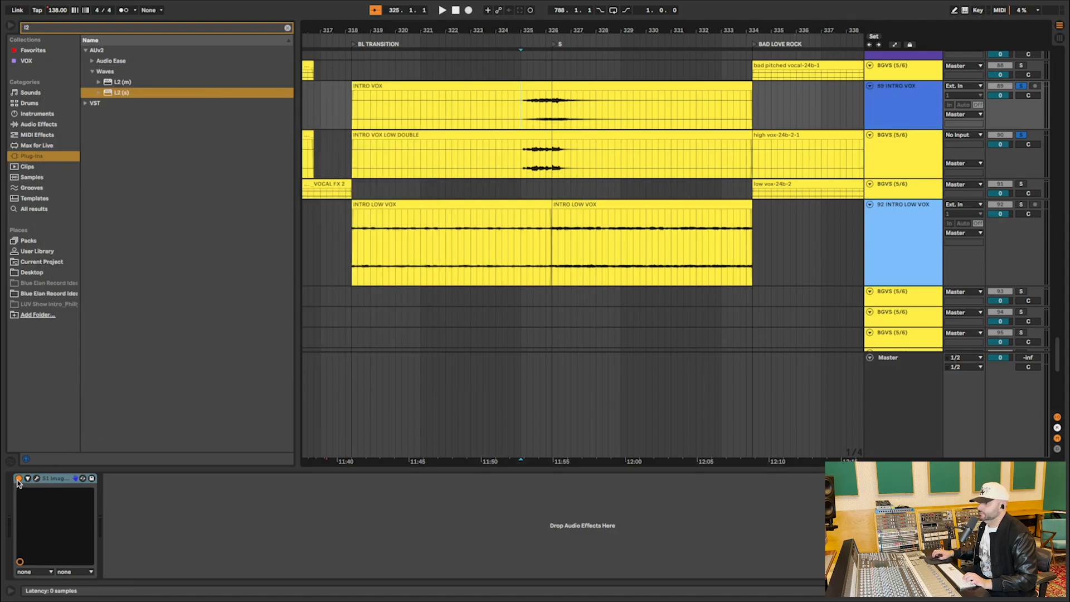
key(space)
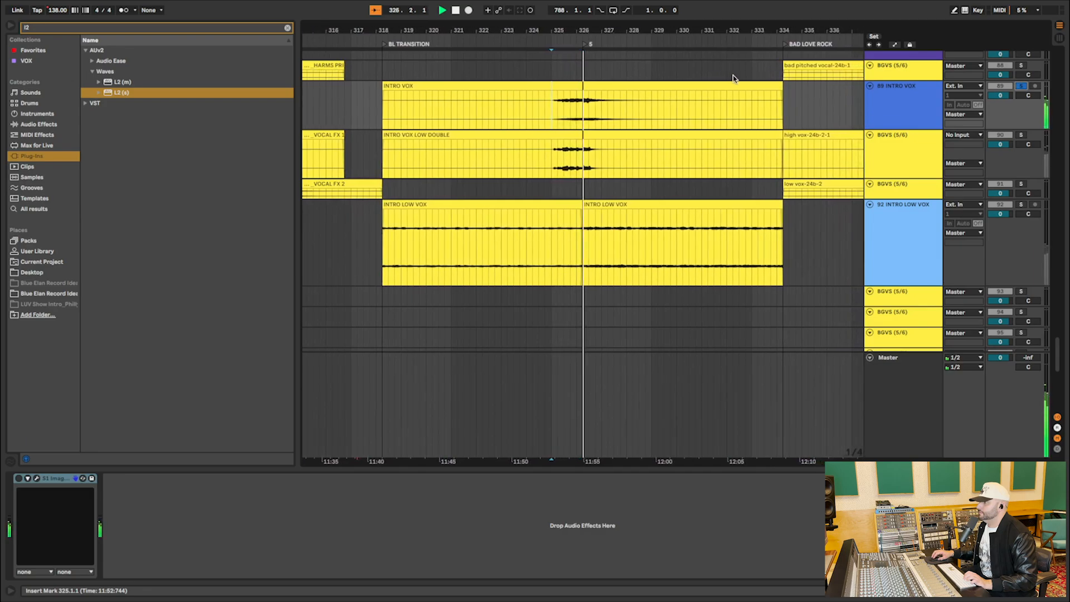
key(space)
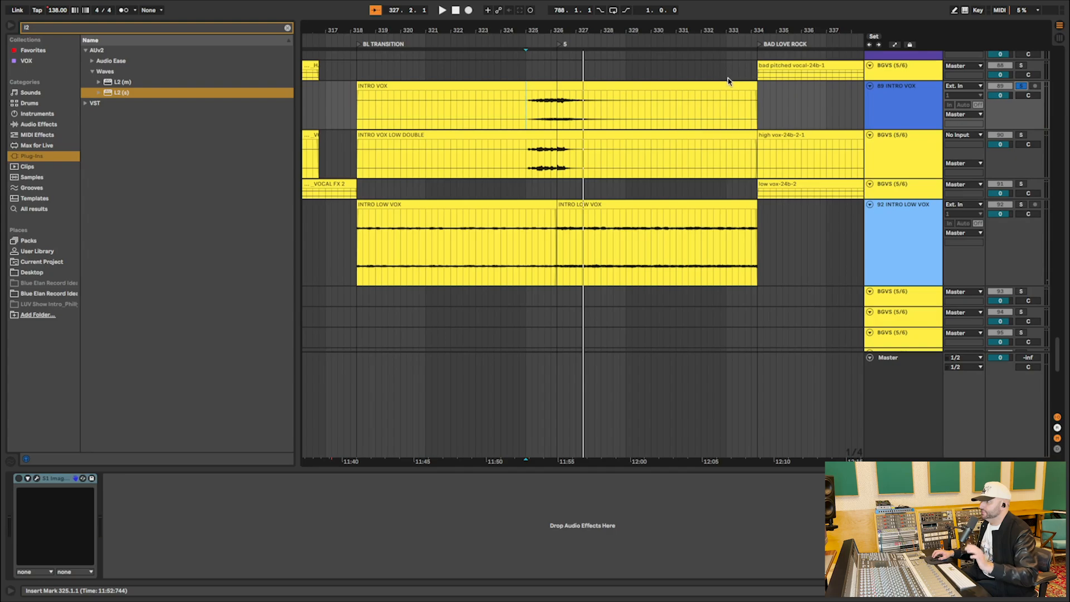
Re-enable the S1 Imager on INTRO VOX and audition the enlarged clip from 325.1.1 for comparison.
drag(900, 129, 900, 271)
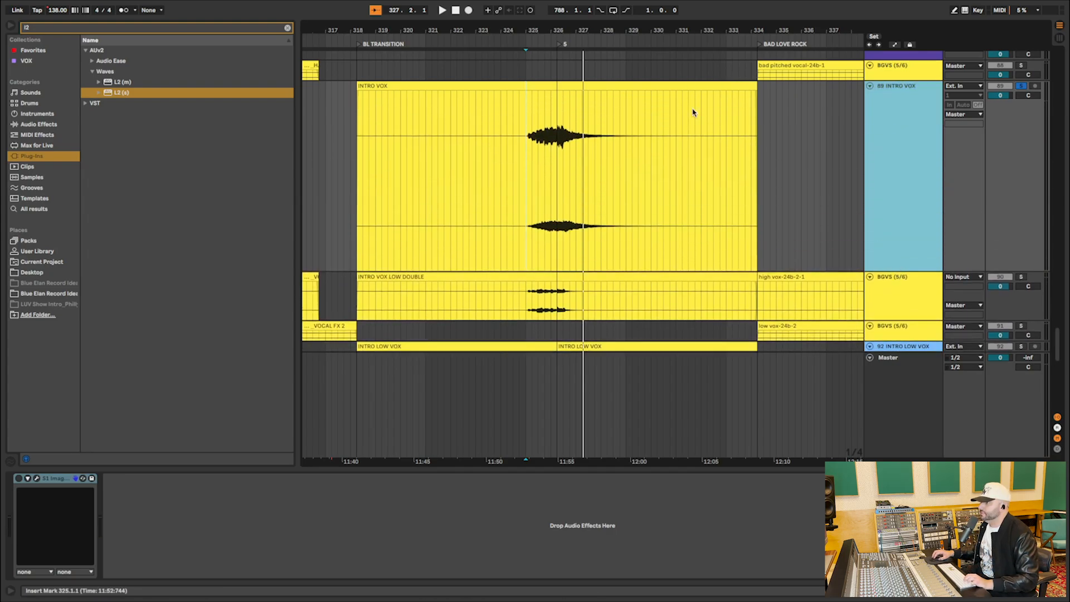
drag(565, 40, 563, 128)
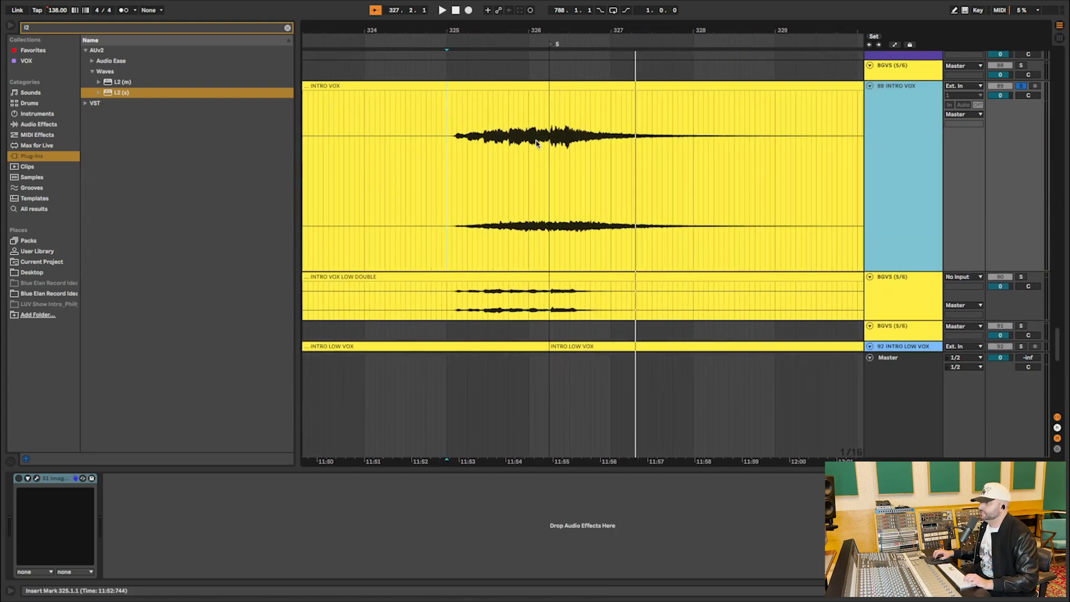
click(19, 480)
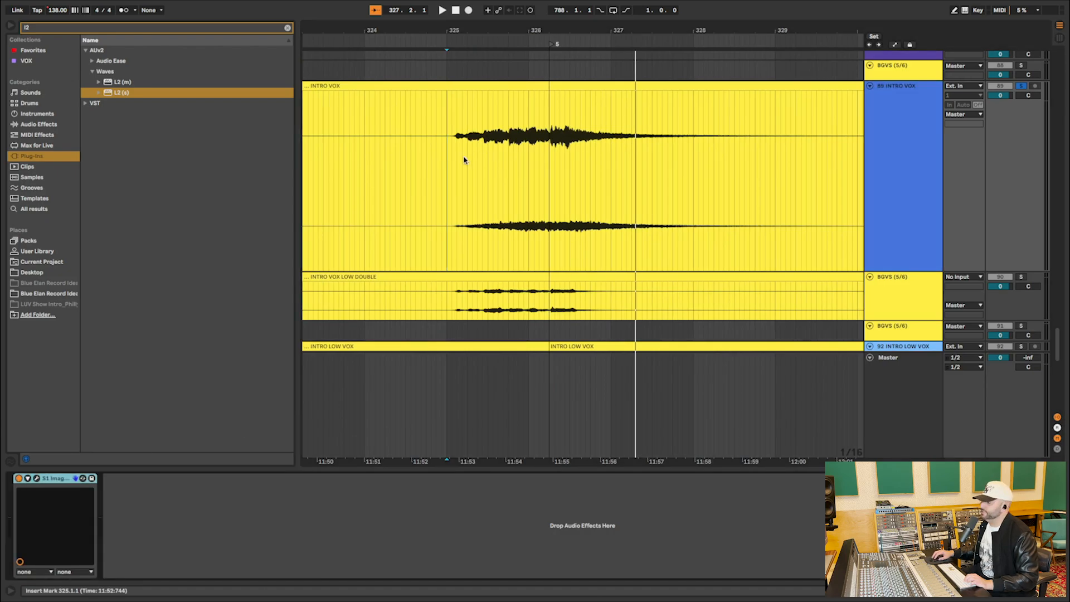
key(space)
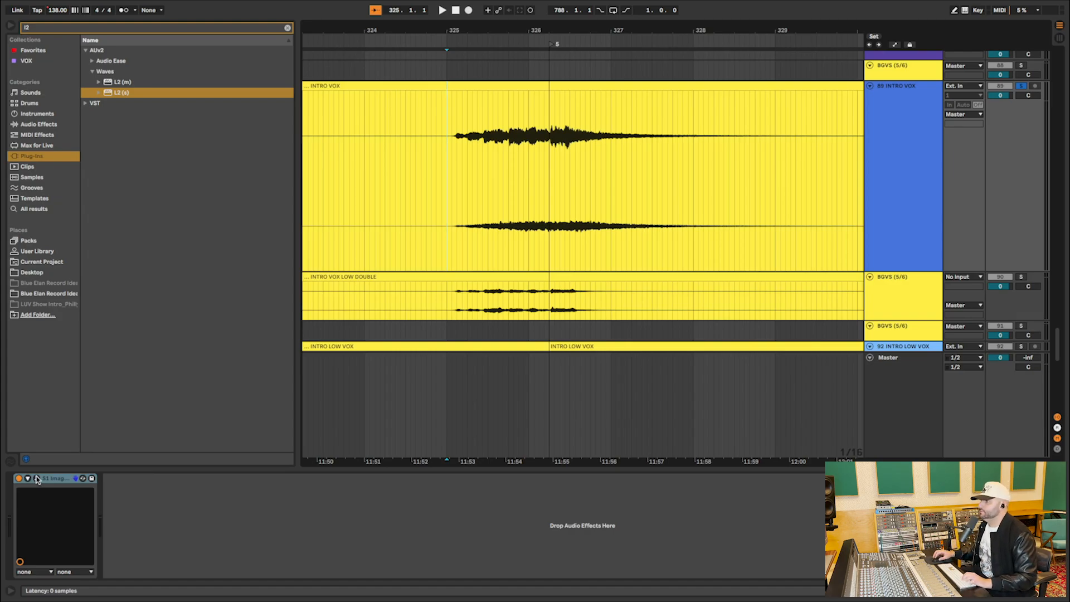
key(space)
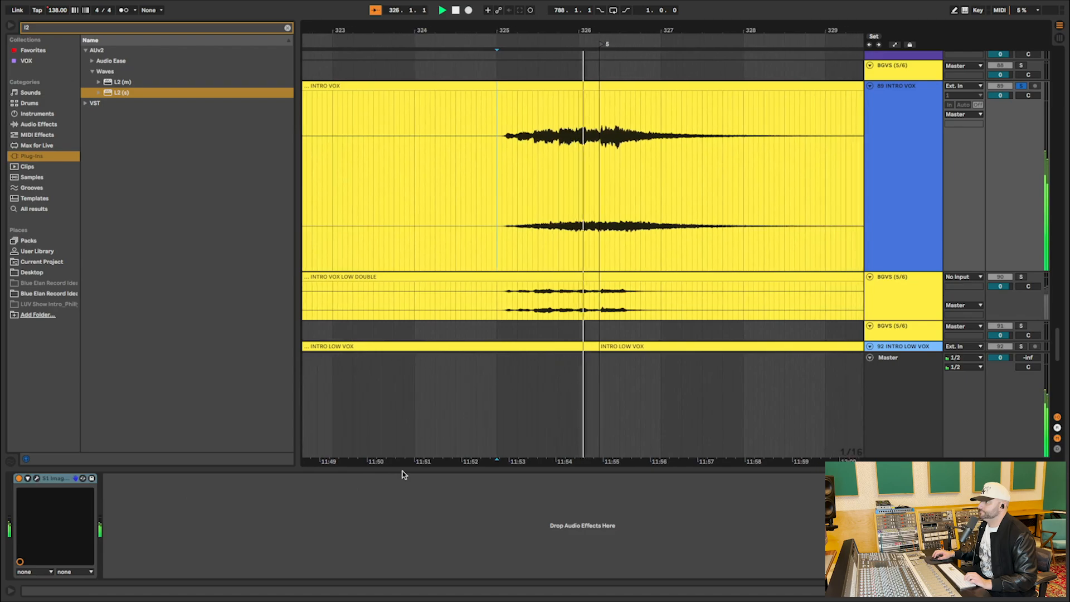
key(space)
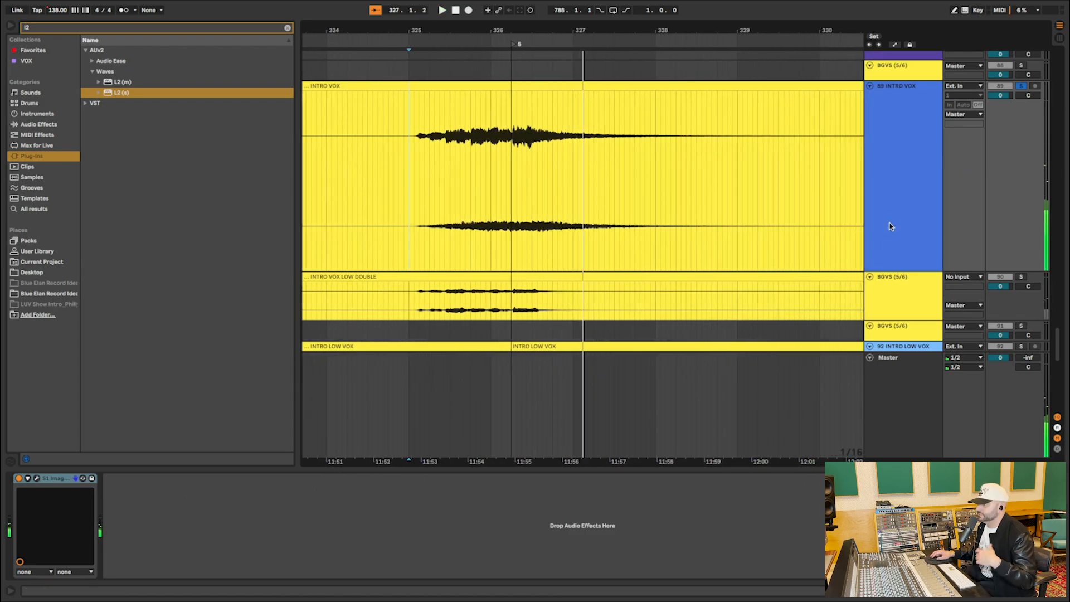
Clear the INTRO VOX solo and select the first INTRO LOW VOX clip on the enlarged track 92.
click(1022, 86)
click(913, 139)
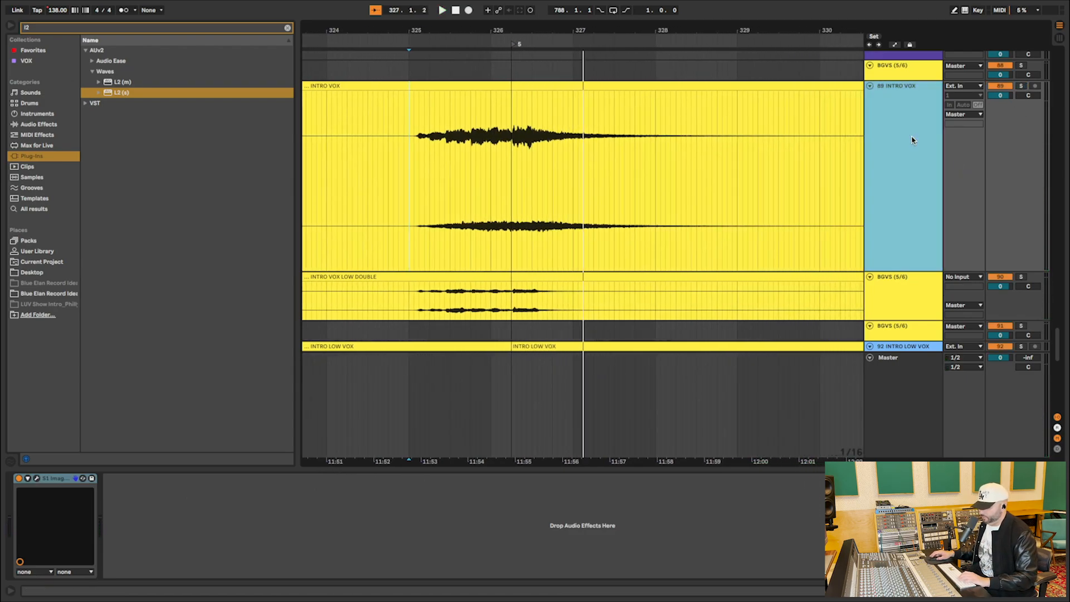
key(h)
scroll(941, 153, down, 3)
drag(920, 97, 919, 221)
scroll(650, 159, left, 3)
click(650, 160)
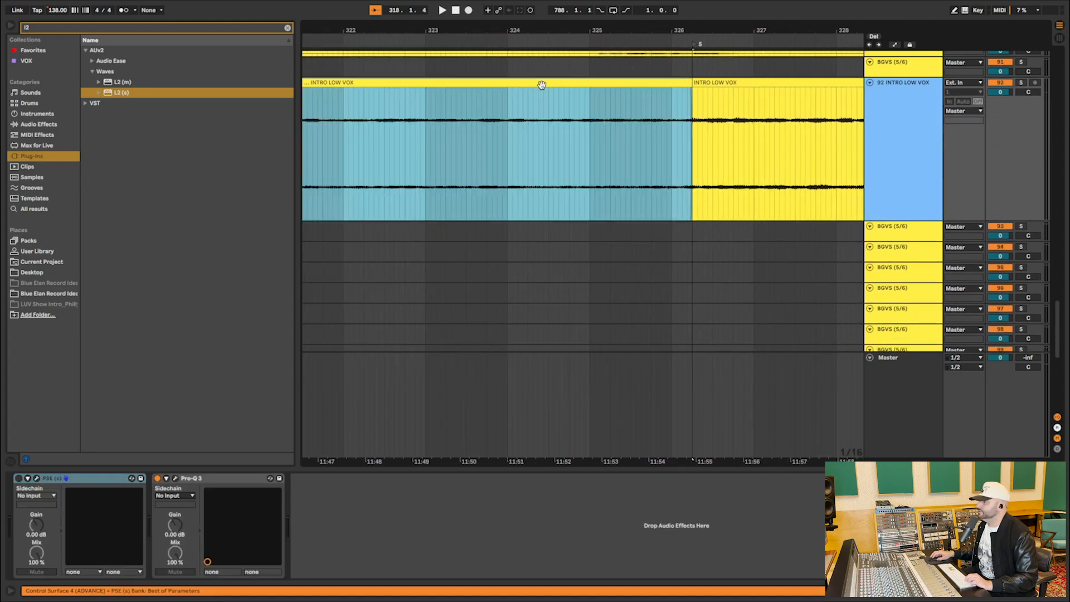
Solo track 92 and audition the INTRO LOW VOX clip from the start of BL TRANSITION.
click(1028, 87)
click(1024, 83)
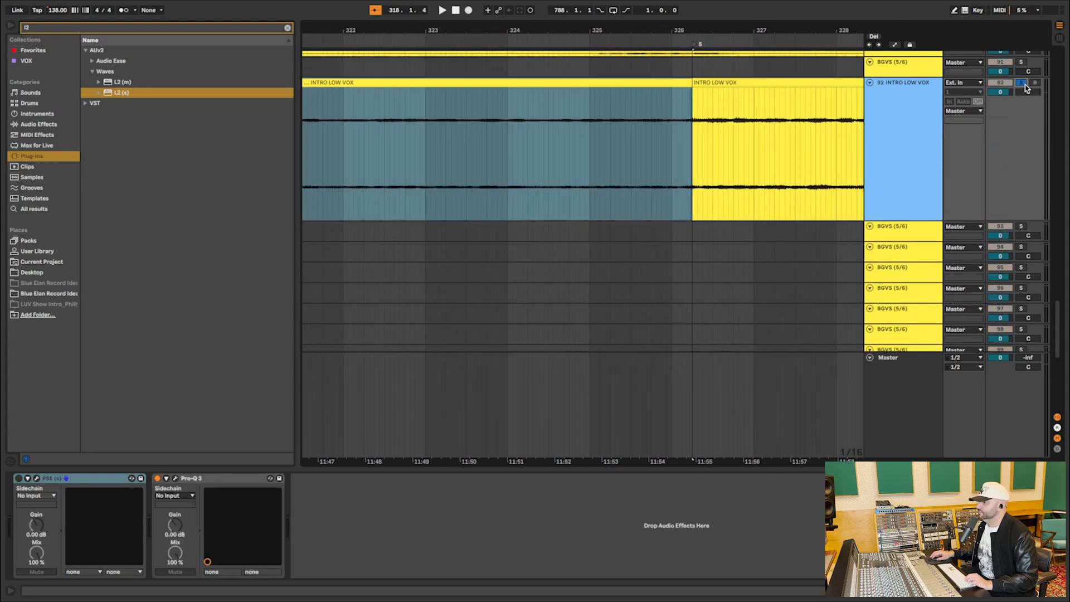
key(space)
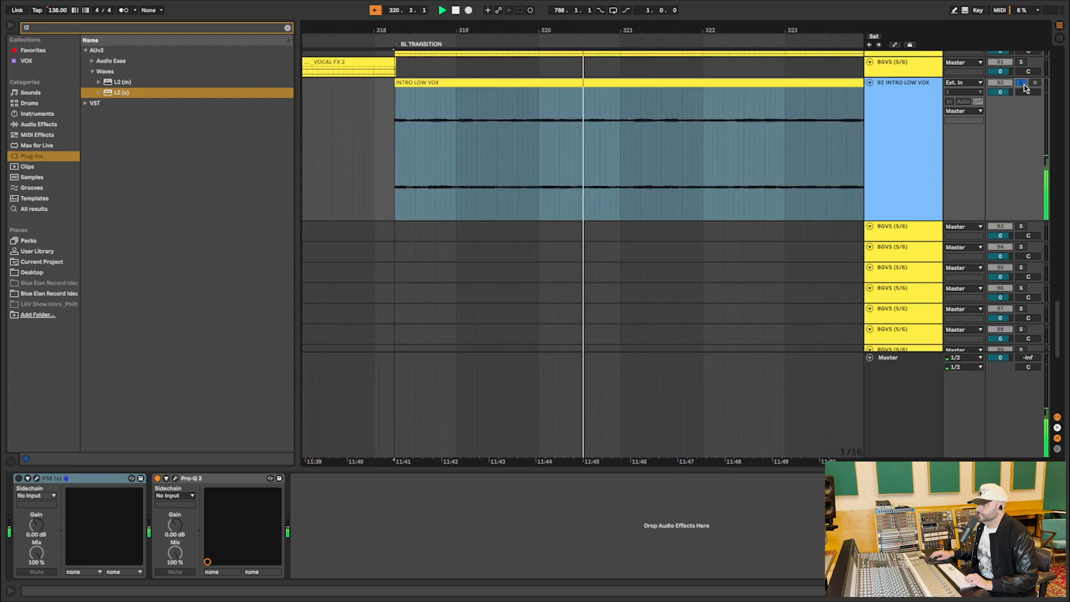
key(space)
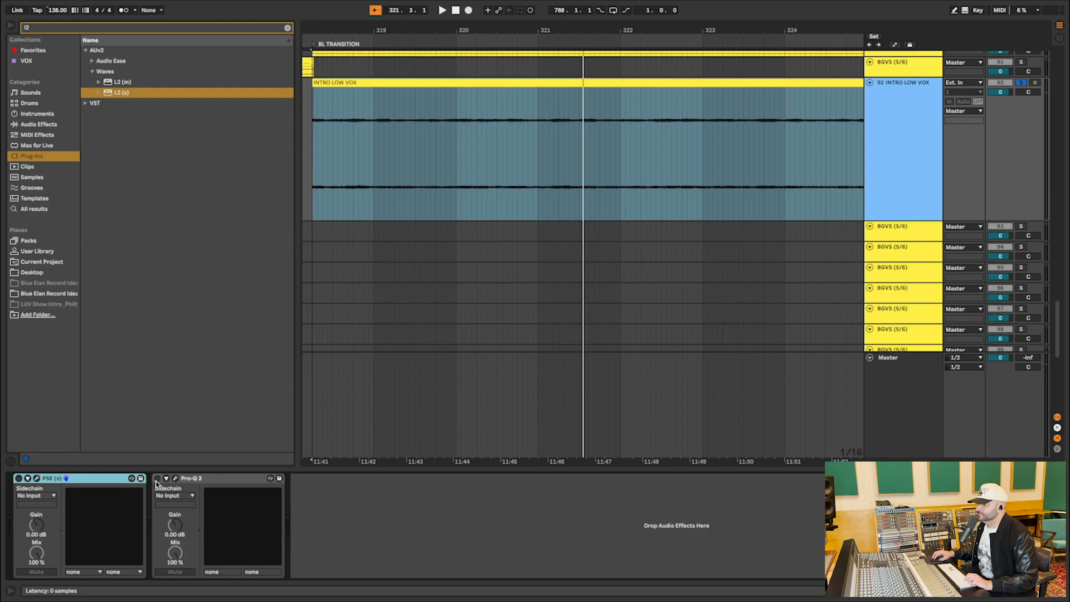
Open Pro-Q 3 on the INTRO LOW VOX track, bypass it and audition the soloed vocal from the start of BL TRANSITION.
click(176, 478)
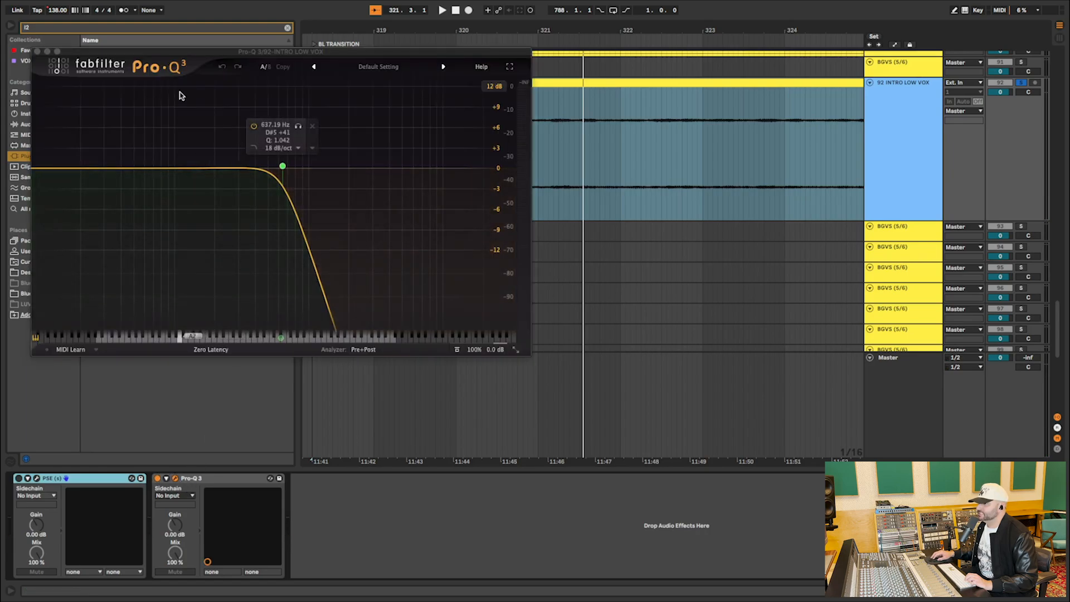
drag(170, 56, 537, 243)
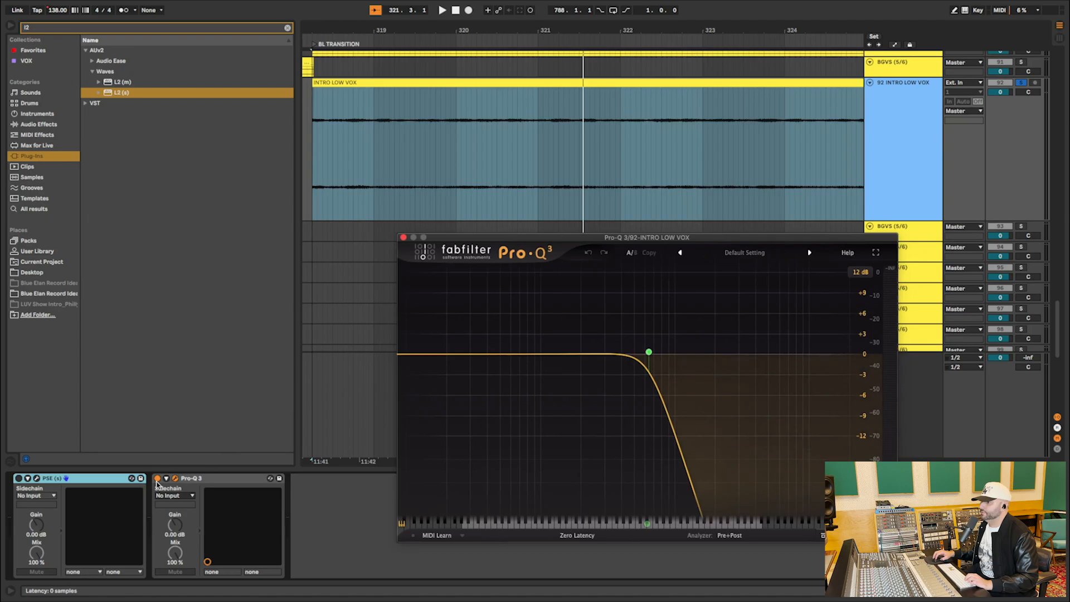
click(157, 481)
key(space)
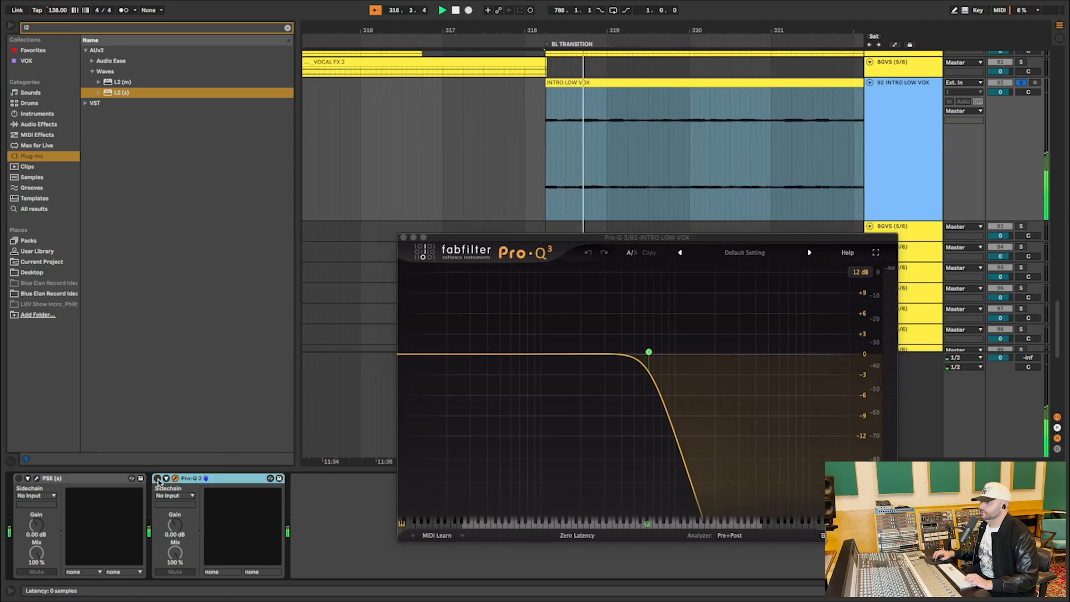
key(space)
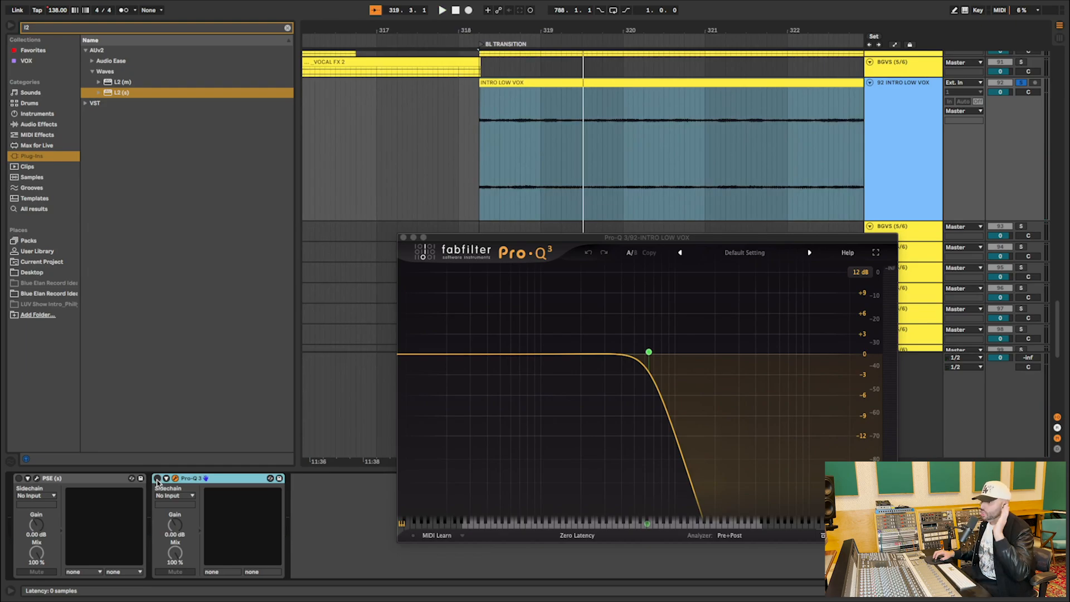
Re-enable Pro-Q 3 on INTRO LOW VOX and audition the selected clip from the start of BL TRANSITION for comparison.
click(545, 140)
click(476, 165)
key(space)
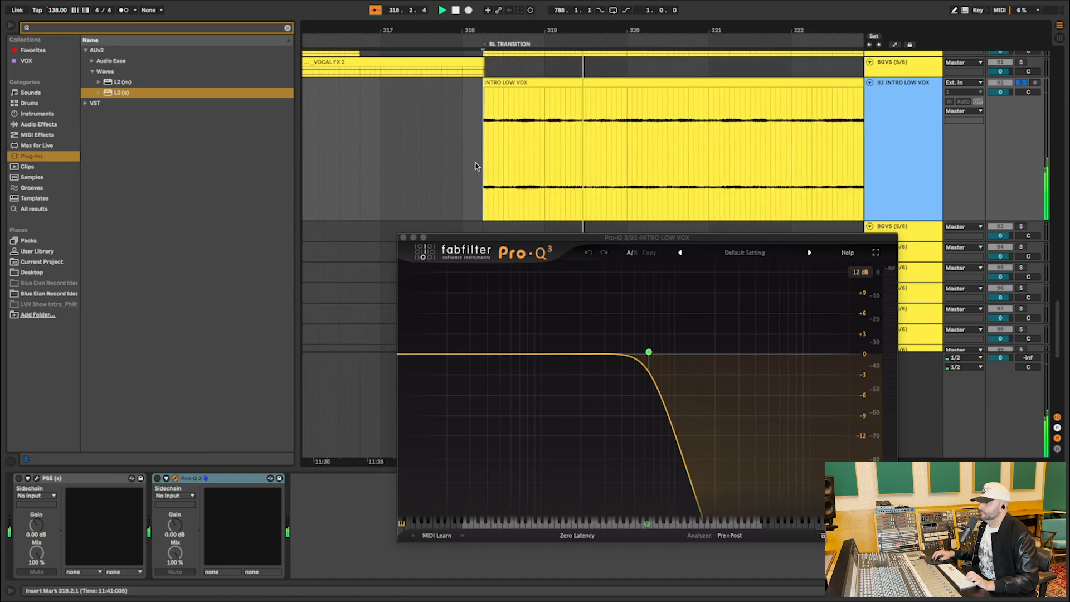
click(158, 478)
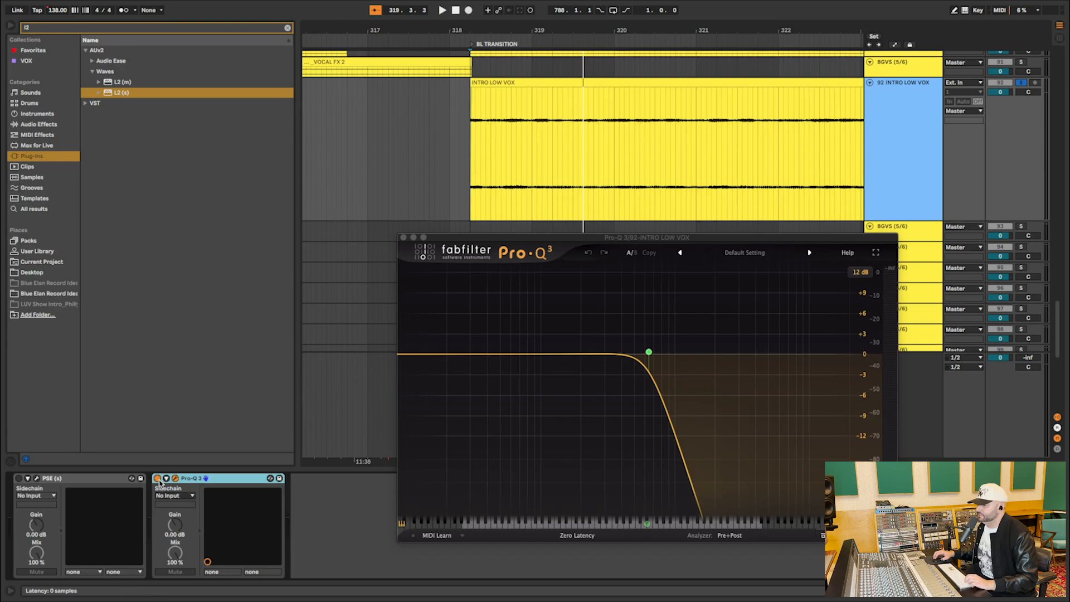
key(space)
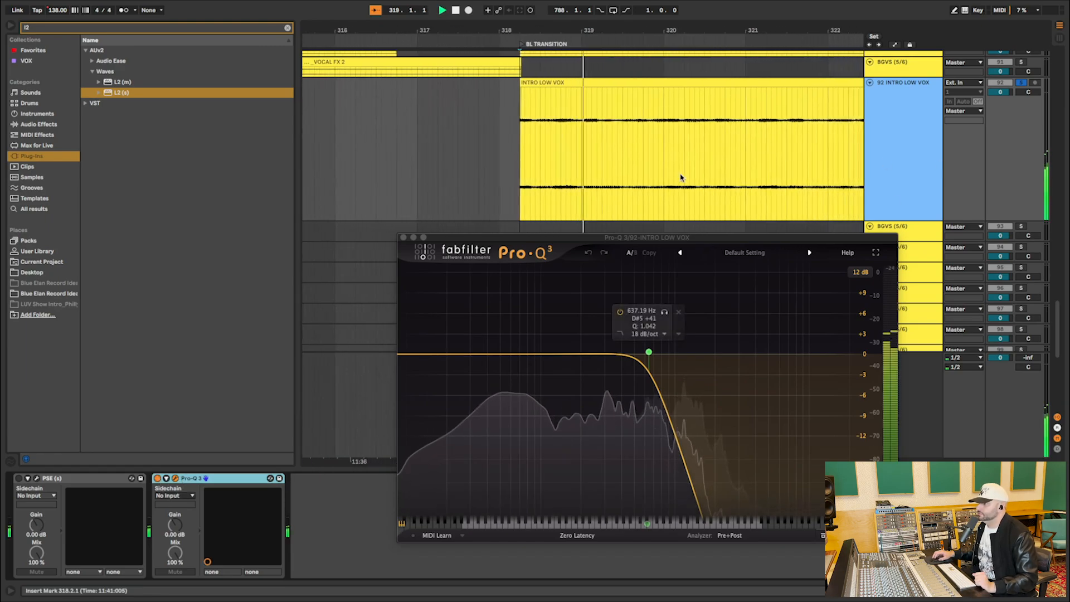
key(space)
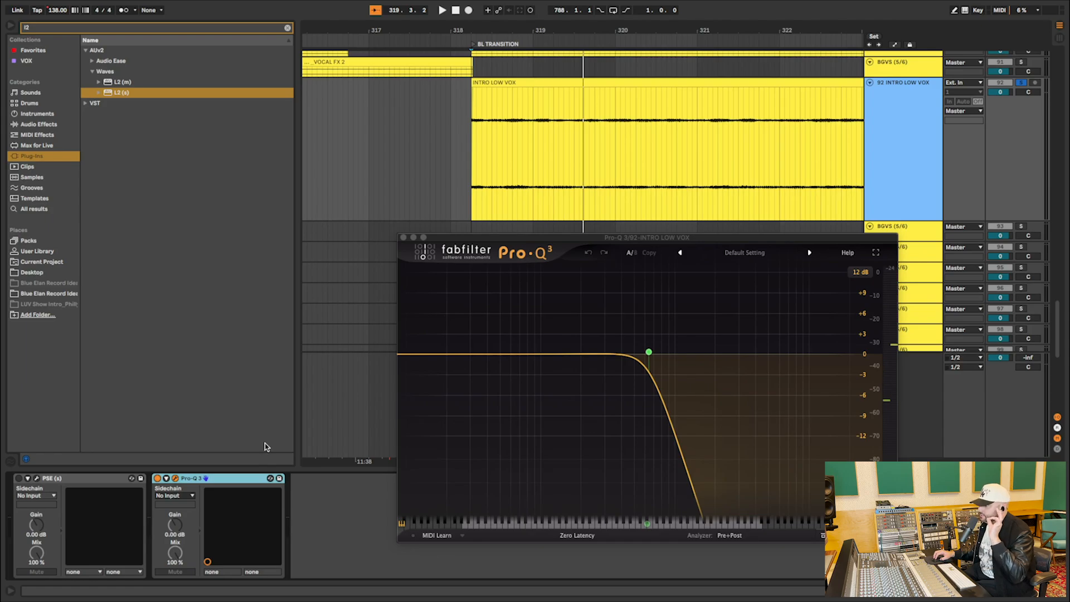
Clear the INTRO LOW VOX solo, close the Pro-Q 3 window and collapse track 92.
click(1023, 85)
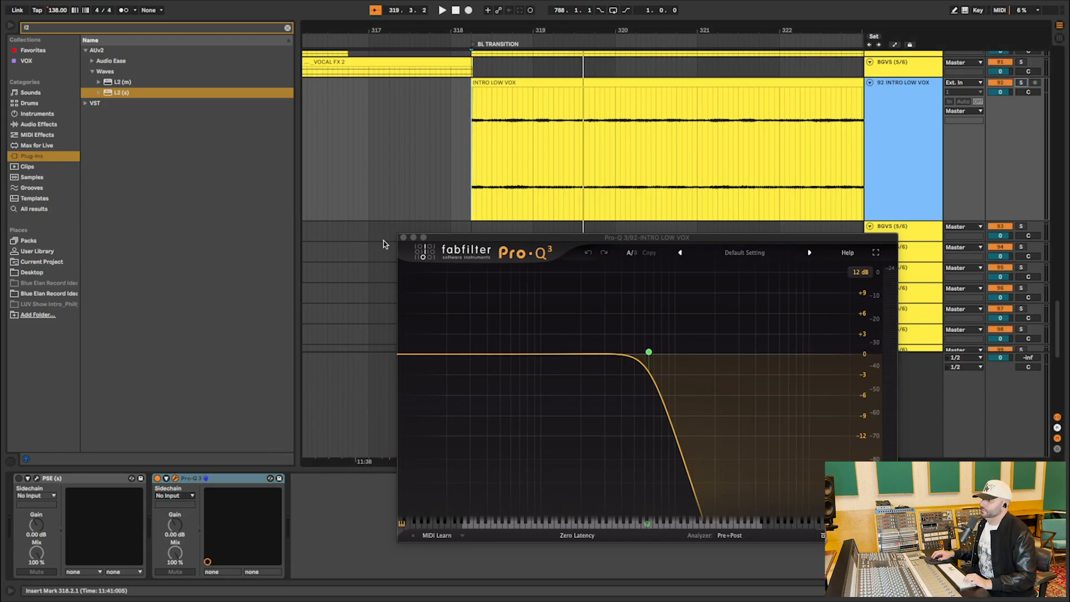
click(403, 238)
click(634, 180)
key(u)
Show an overview of the SONG, ARRANGEMENT and DRUMS tracks from BL TRANSITION into BAD LOVE ROCK.
scroll(610, 189, right, 4)
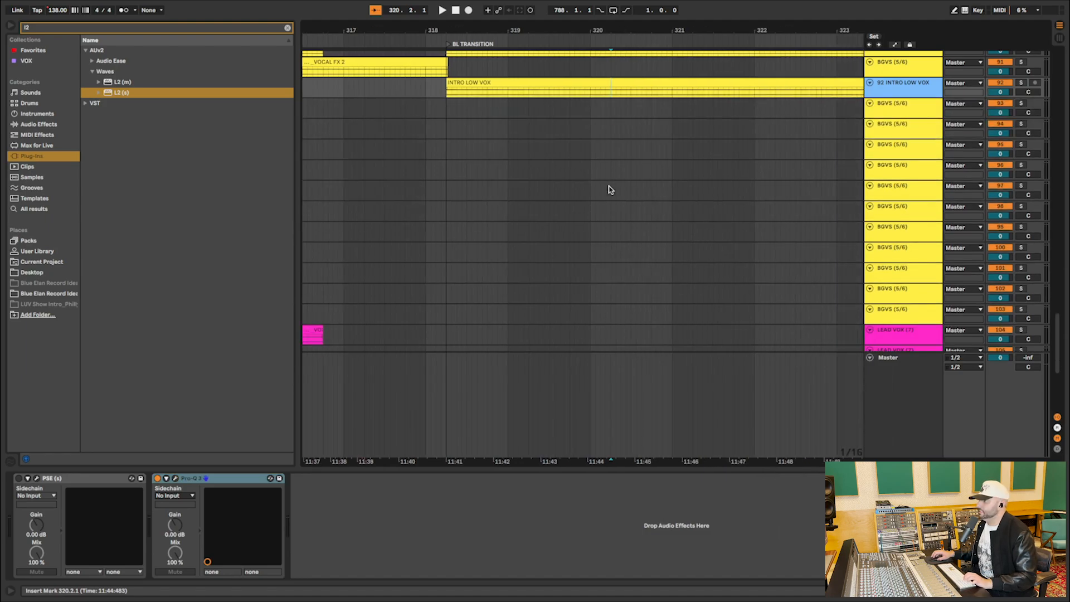
scroll(611, 189, up, 20)
drag(611, 35, 611, 2)
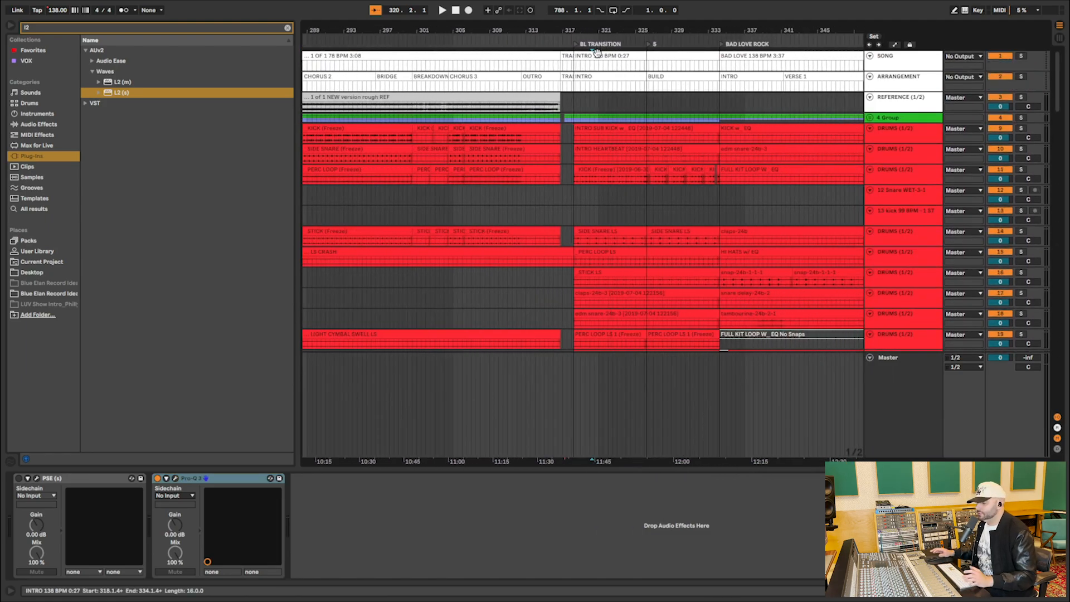